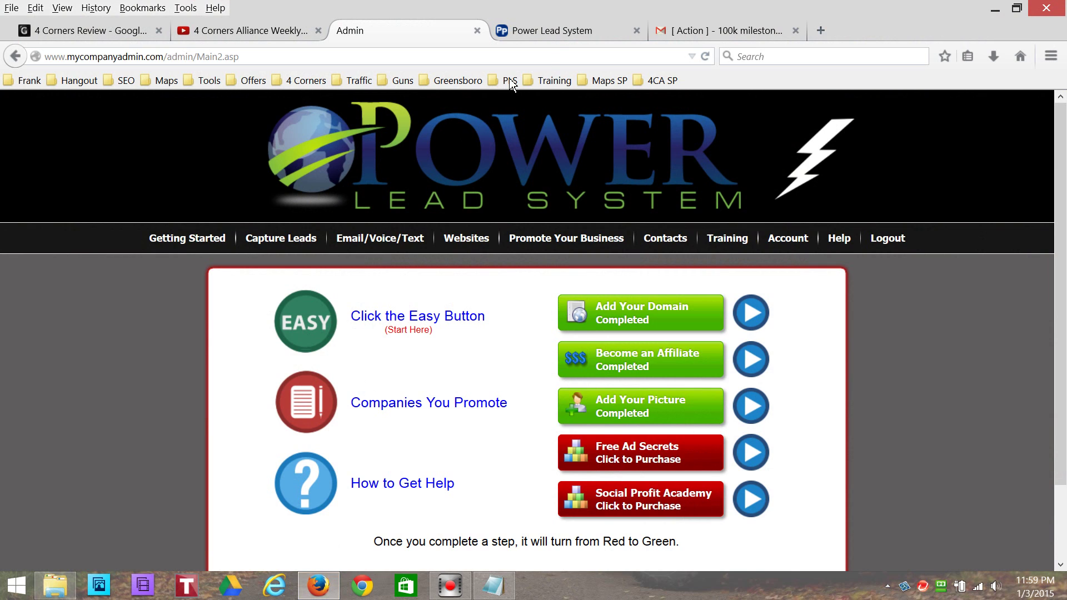
Review the "Making Money With My Advertising Pays" landing page, including its address, headline, video and free-trial sign-up offer
click(556, 33)
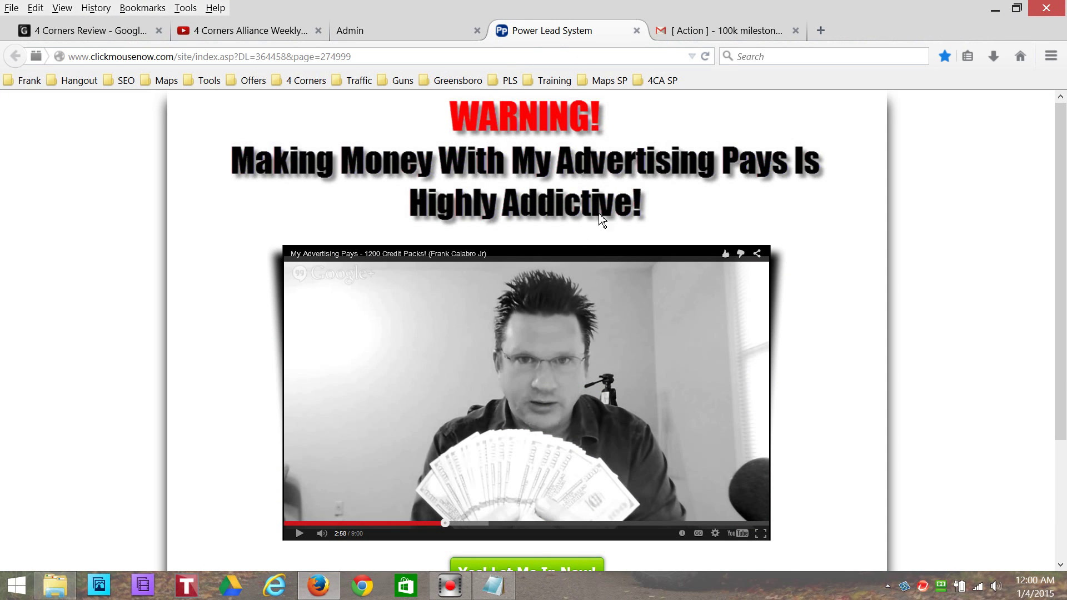
drag(366, 57, 59, 61)
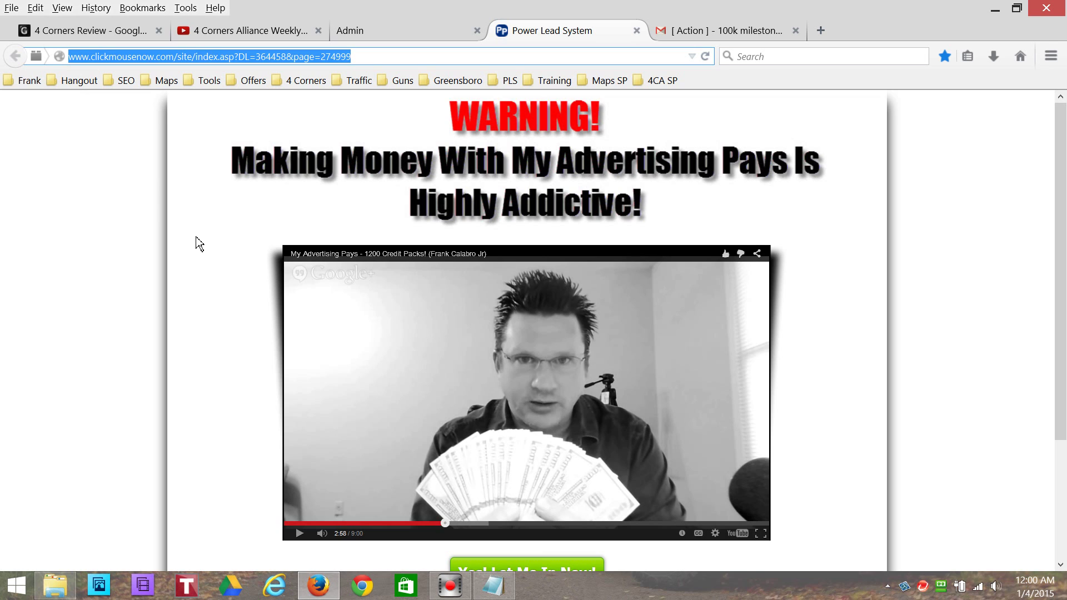
scroll(199, 243, down, 5)
scroll(199, 243, up, 5)
scroll(221, 191, down, 3)
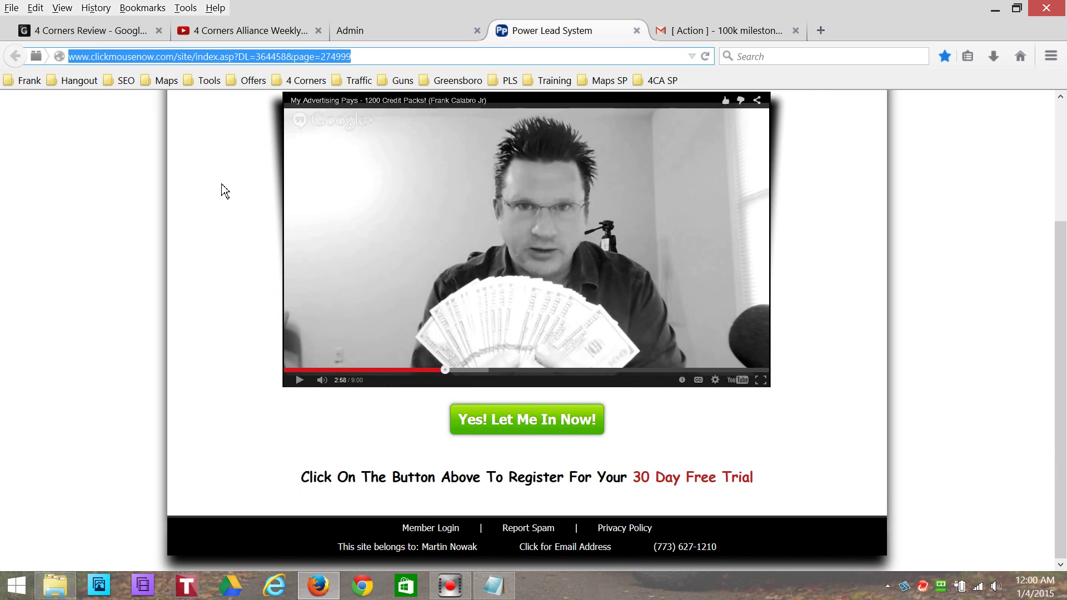
scroll(222, 190, up, 3)
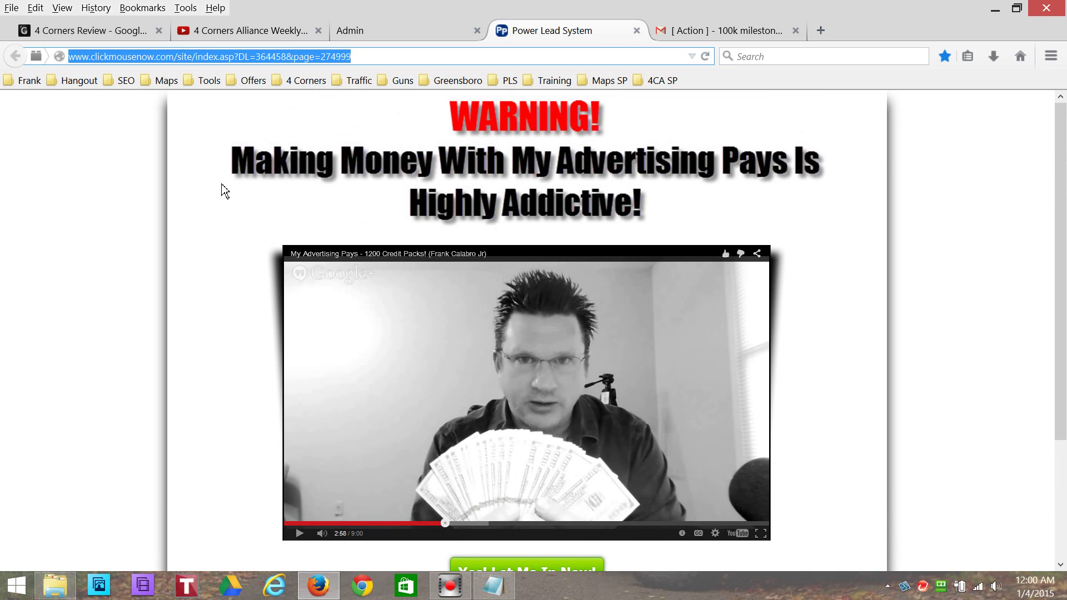
scroll(222, 190, down, 3)
Follow the landing page's sign-up path through the webinar page to the My Advertising Pays registration page, and close the registration page
click(537, 426)
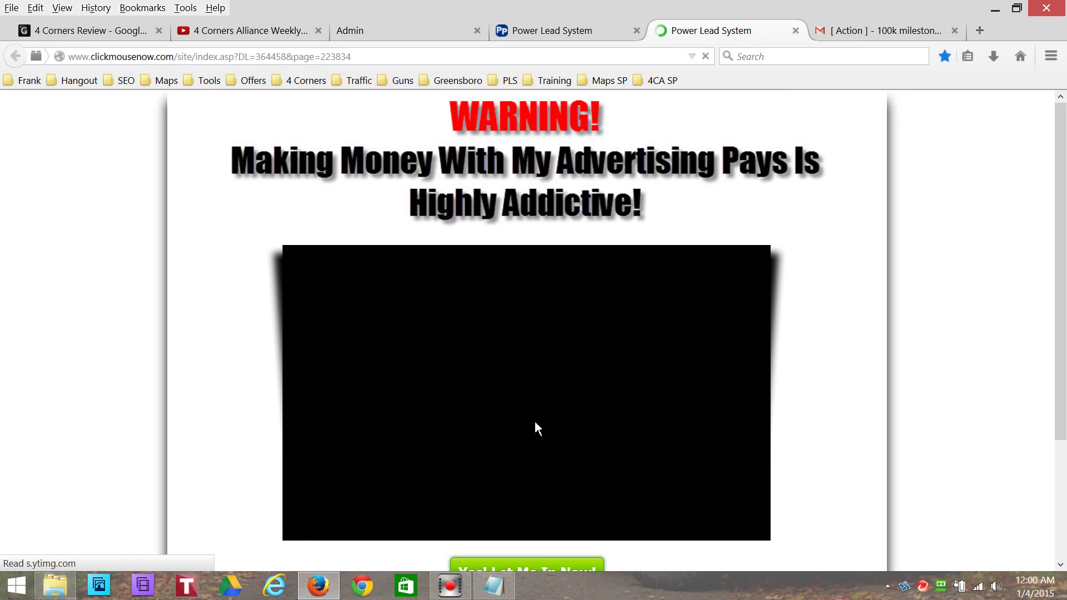
click(530, 416)
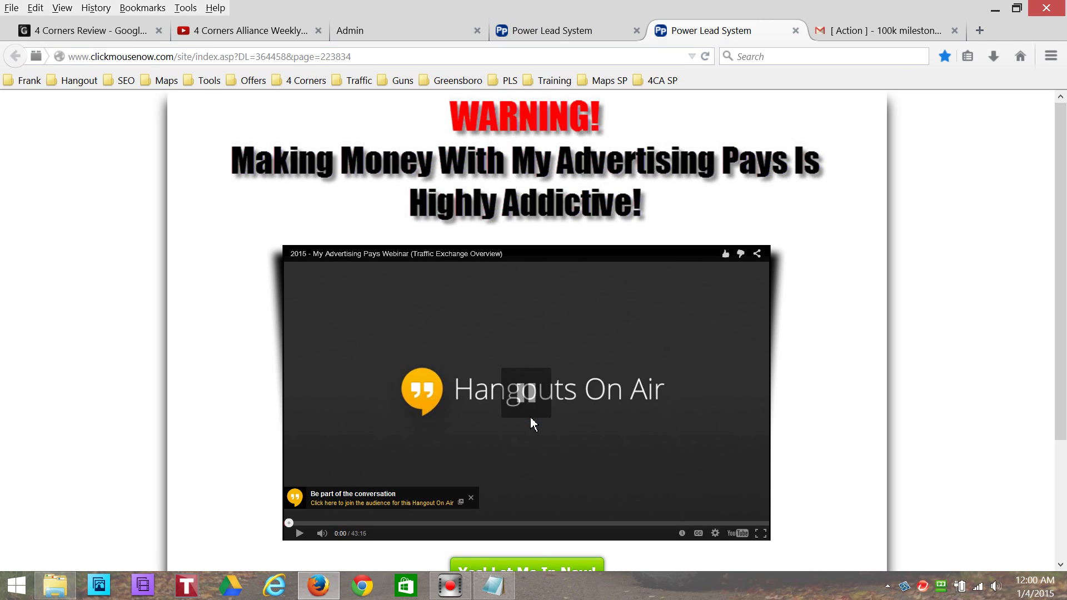
scroll(529, 415, down, 3)
click(523, 425)
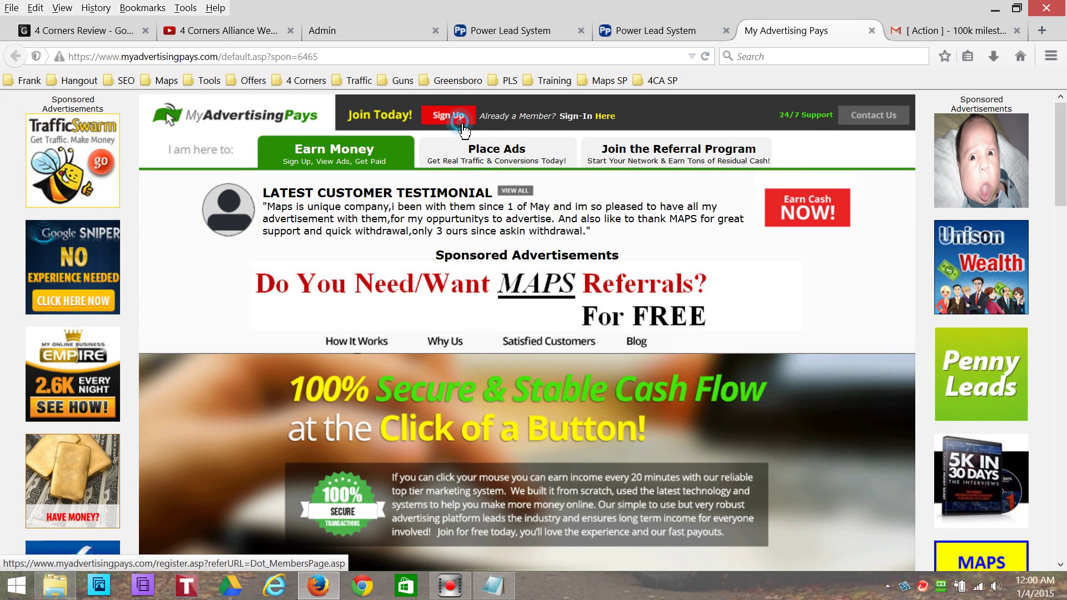
click(447, 115)
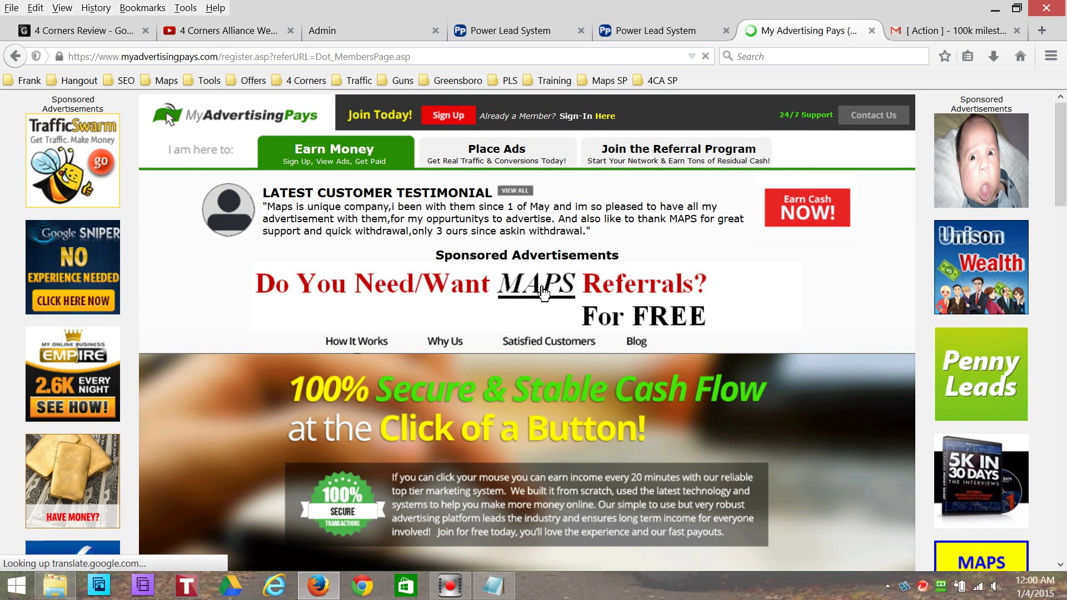
click(871, 32)
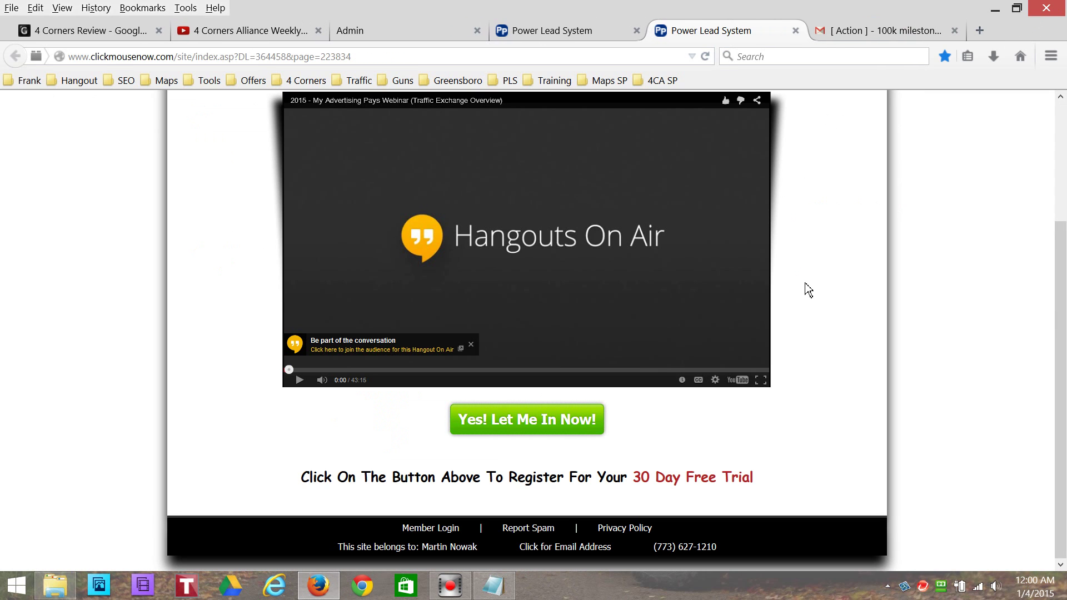
scroll(809, 290, up, 3)
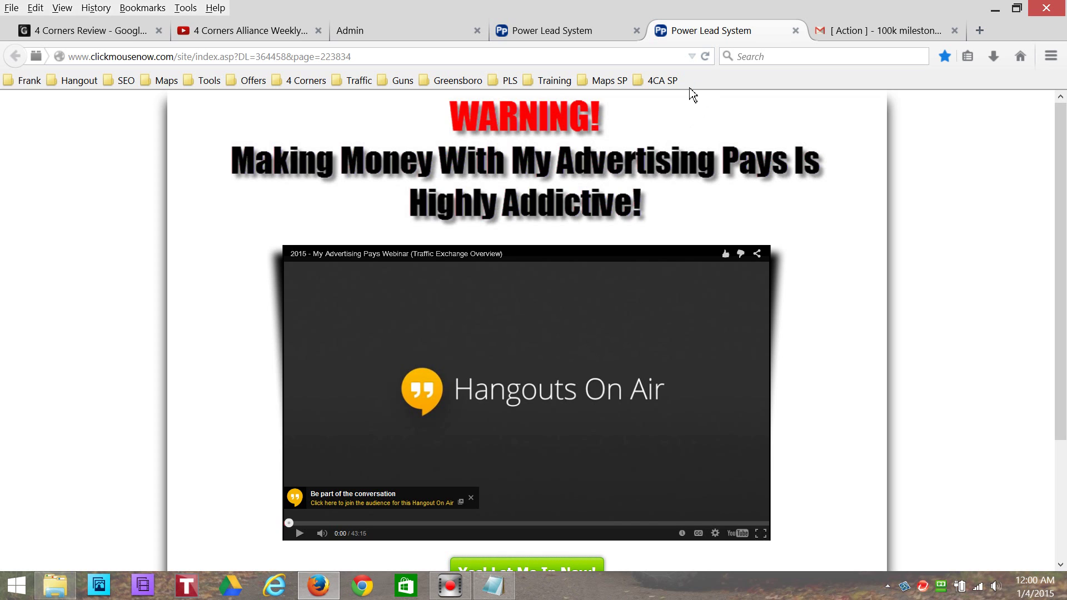
In the Power Lead System admin, create an email campaign named "Maps Email - 1-4-2014" without copying an existing campaign
click(605, 31)
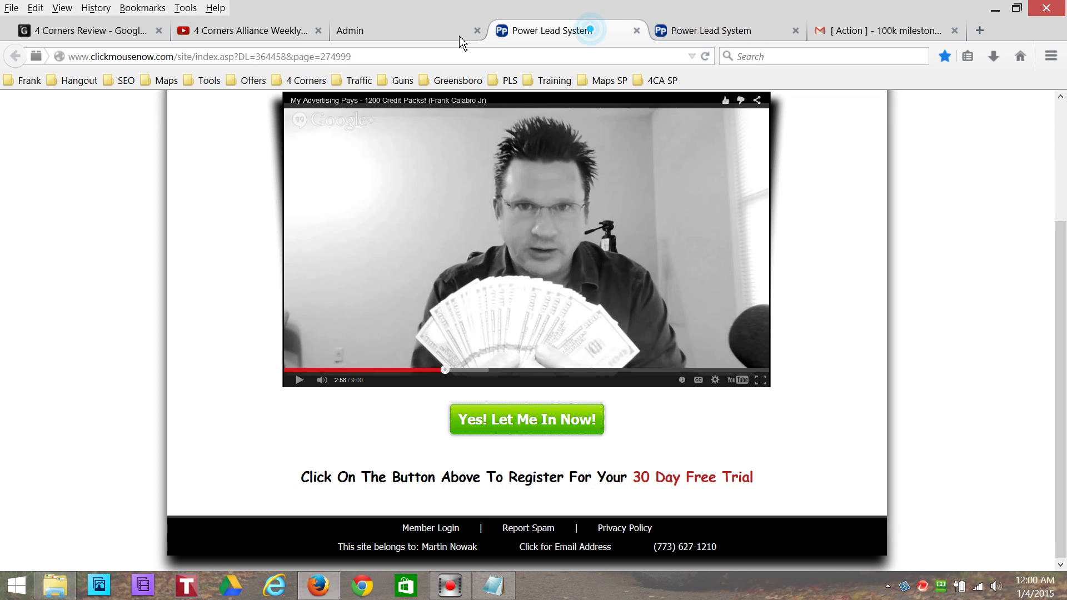
click(453, 32)
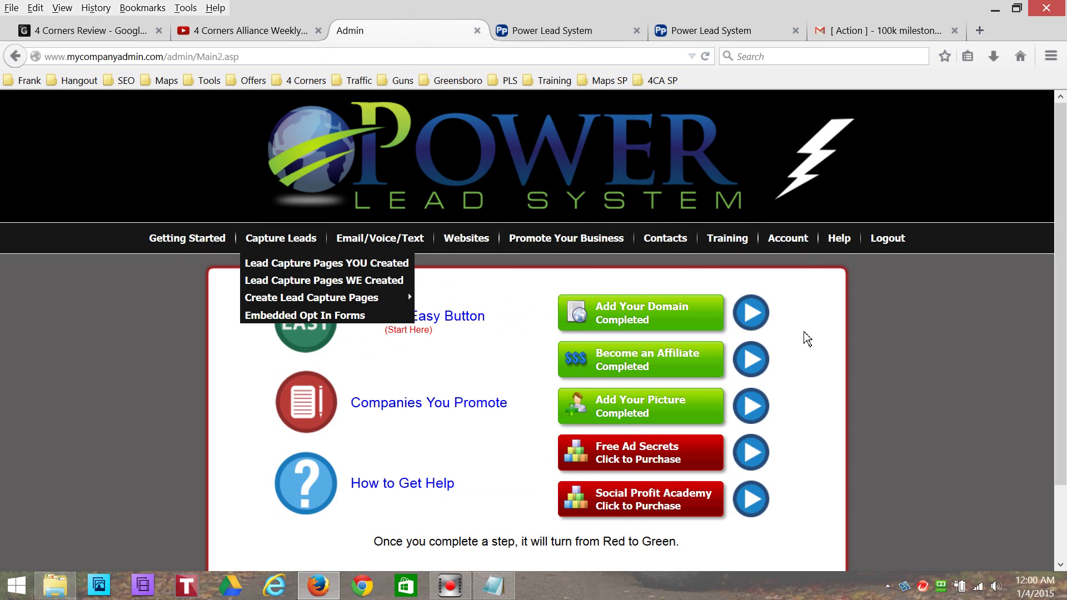
mouse_move(381, 240)
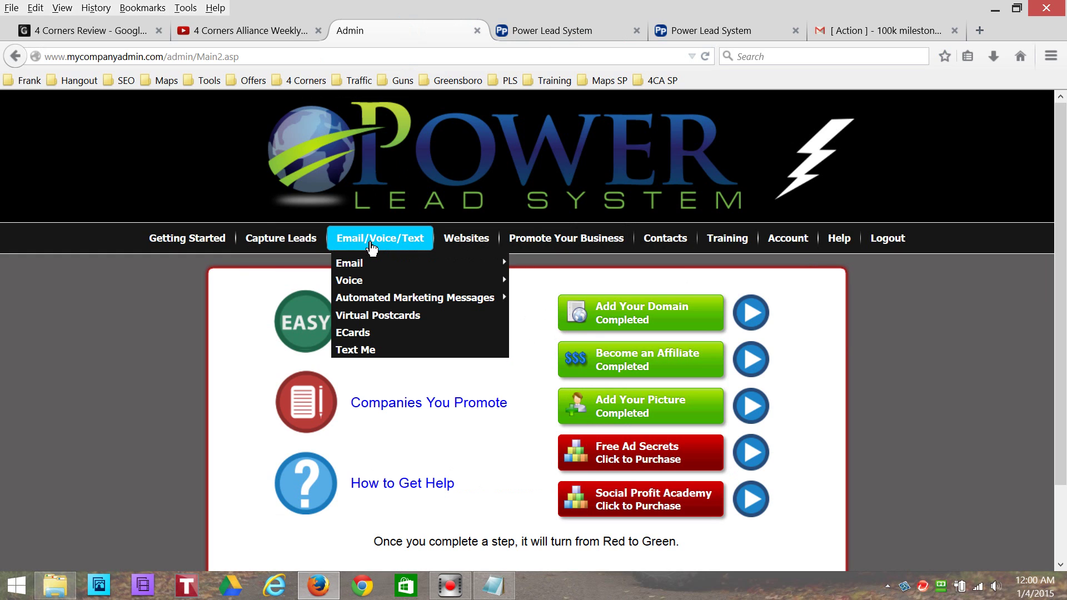
mouse_move(377, 269)
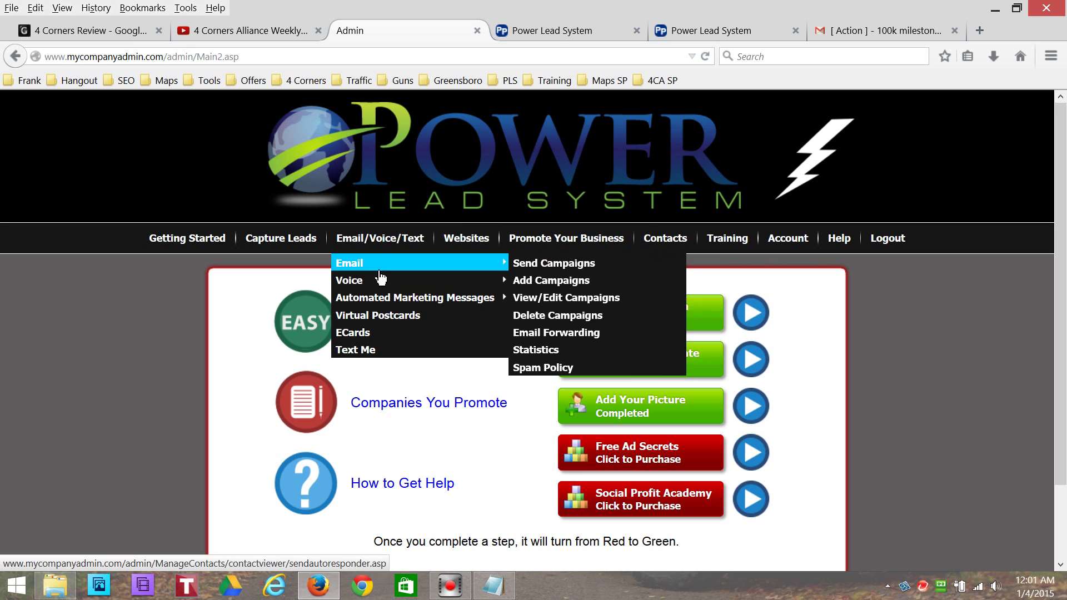
click(537, 280)
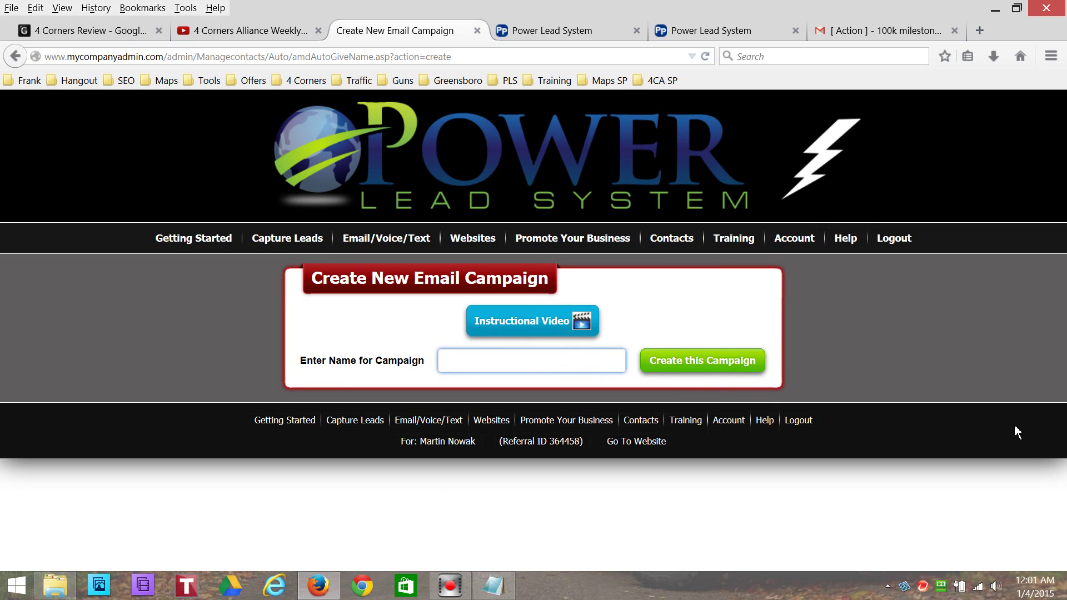
text(Maps)
key(BackSpace)
text(mail - 1-4-2014)
click(693, 372)
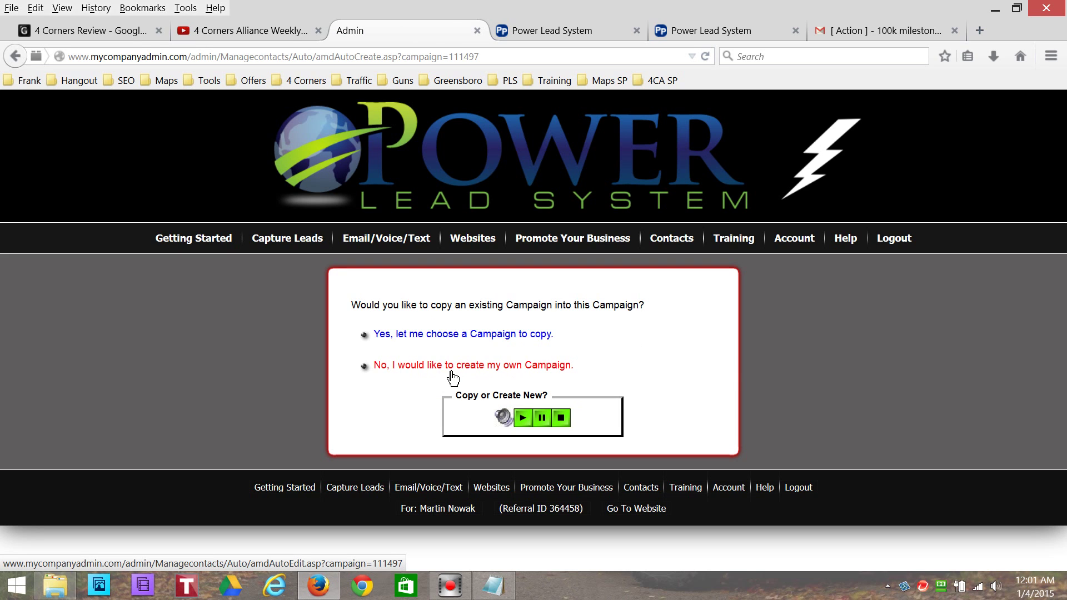
click(453, 375)
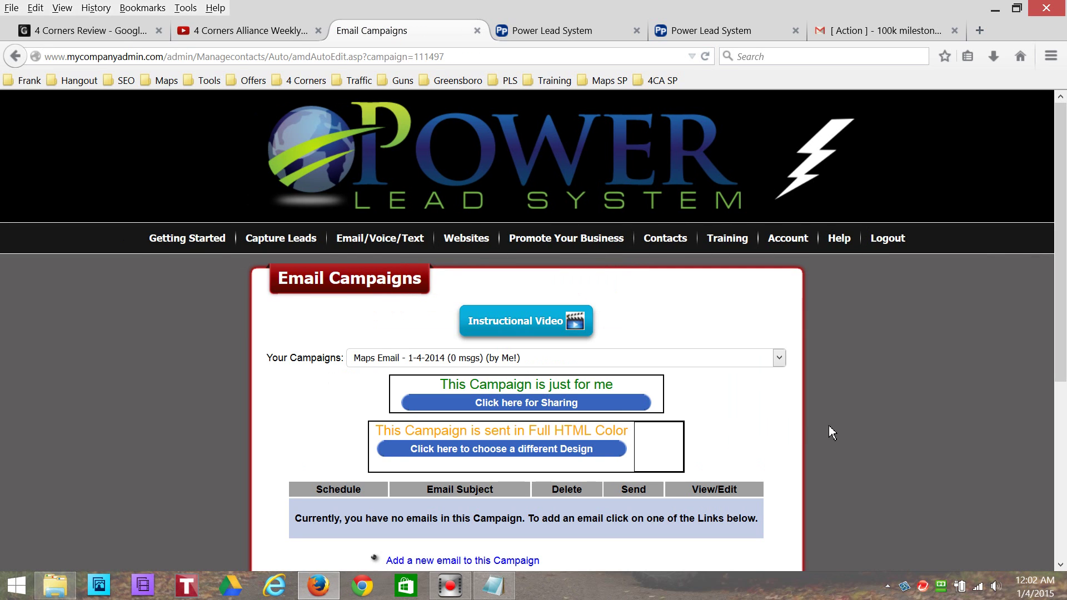
Add a new email to the campaign with the subject "[ Breaking The Bank ] - 100k milestone smashed to bits!" copied from the Notepad document
scroll(904, 422, down, 5)
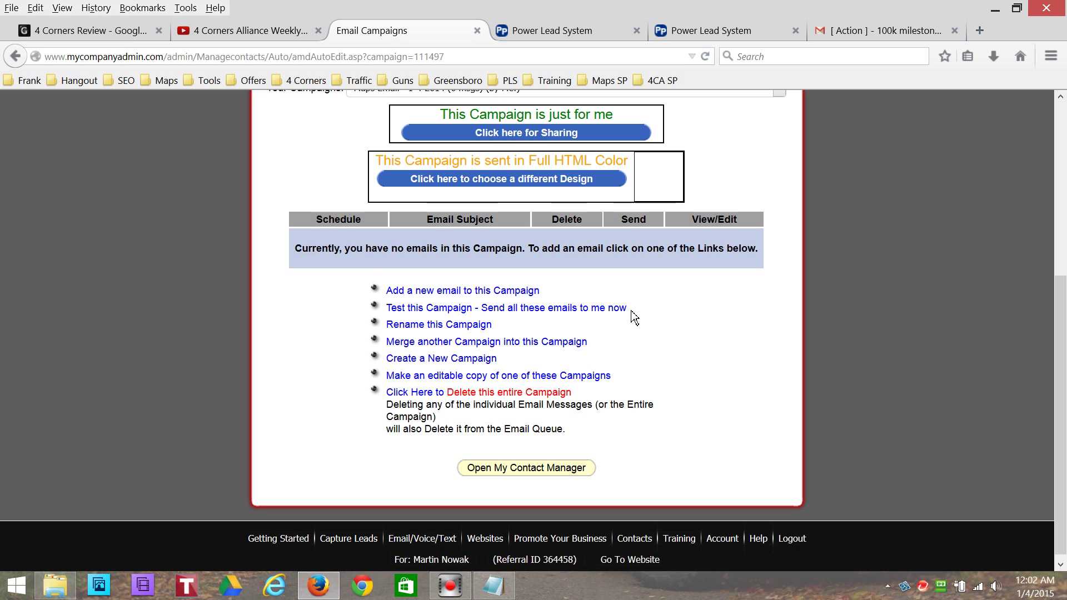
click(415, 300)
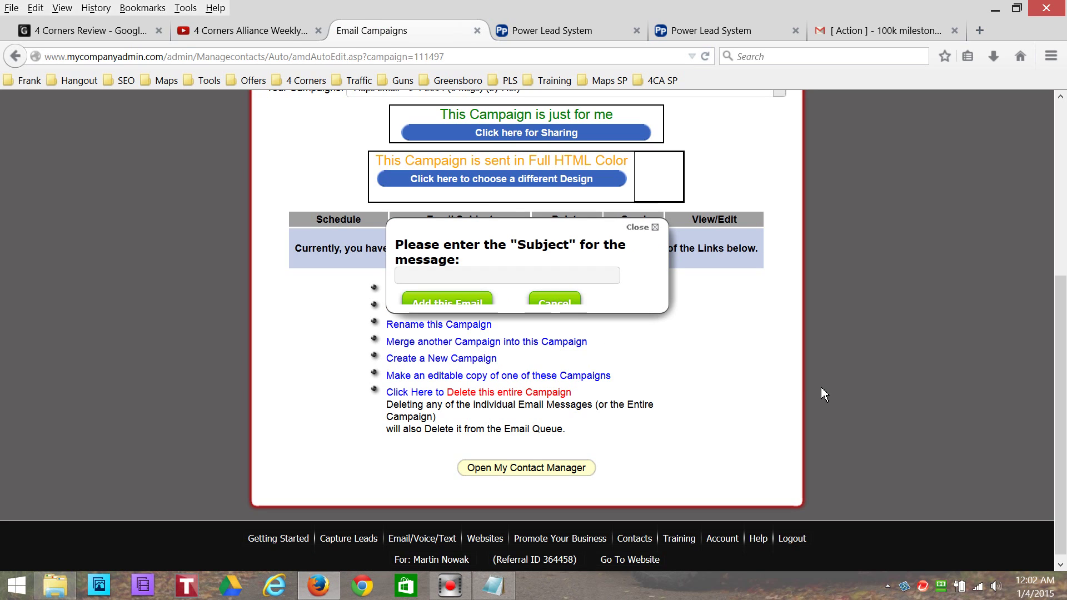
click(564, 276)
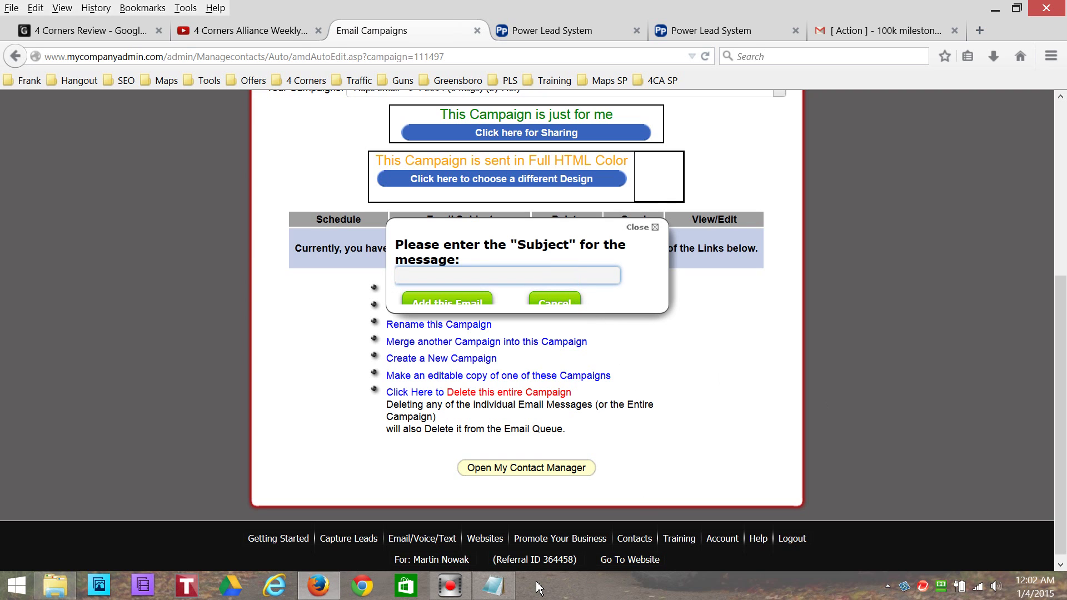
click(505, 591)
click(504, 592)
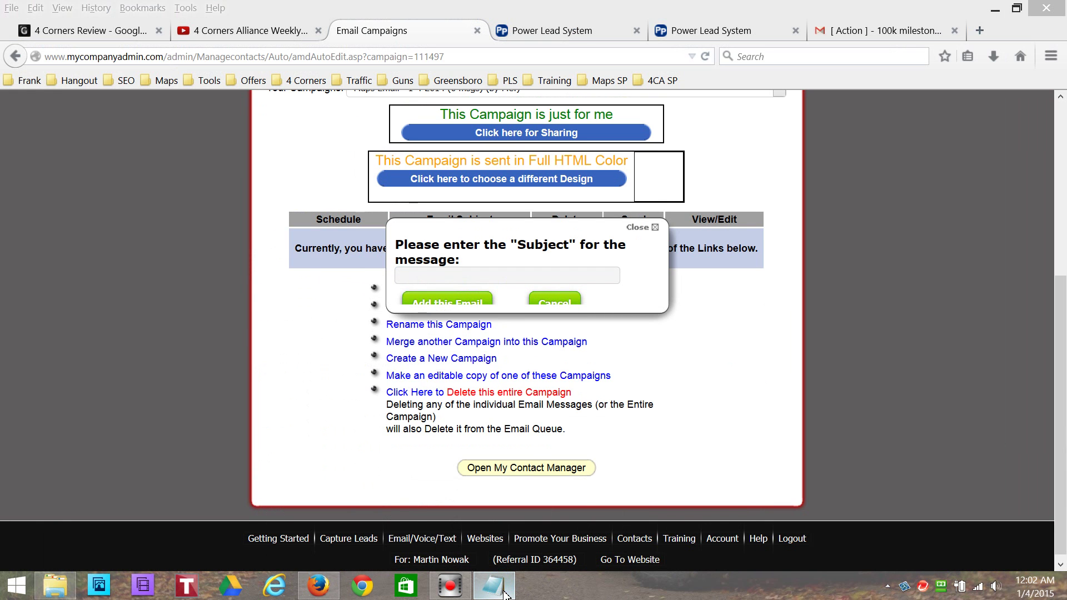
click(501, 593)
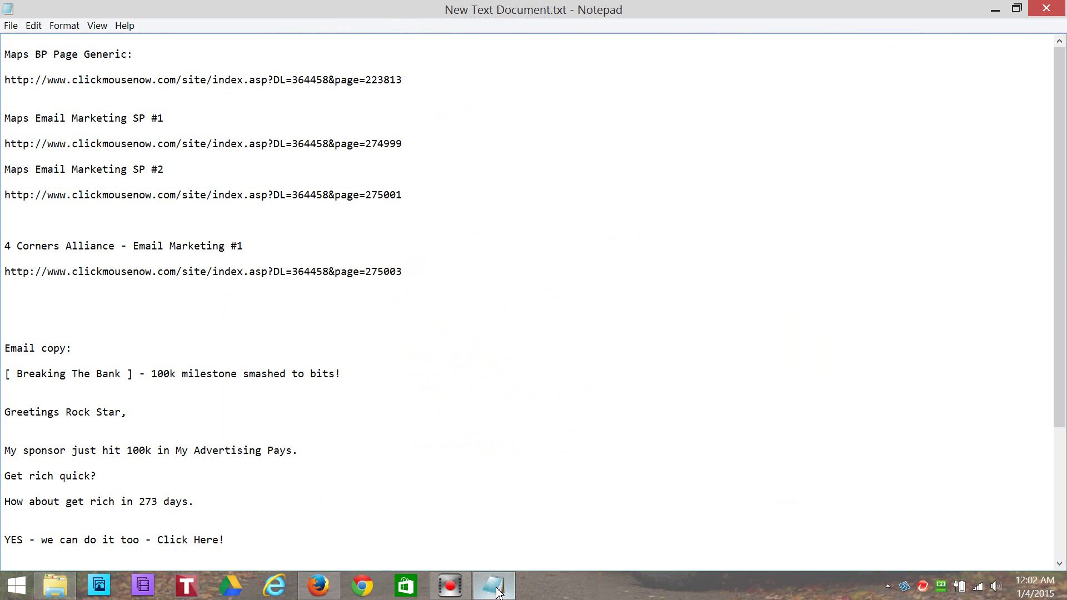
drag(356, 373, 3, 377)
key(ctrl+c)
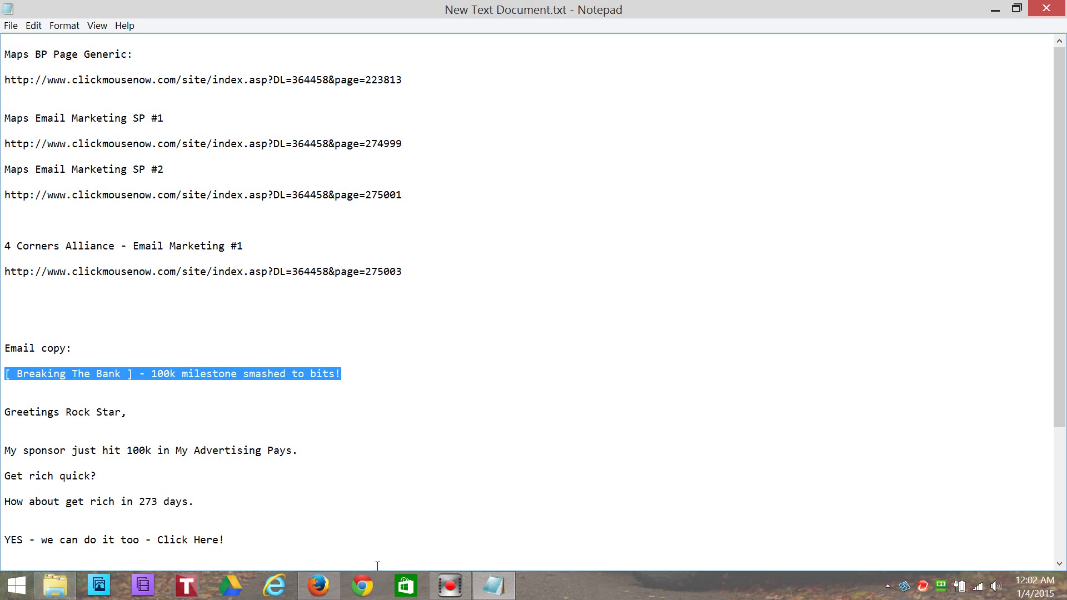
click(318, 585)
click(512, 277)
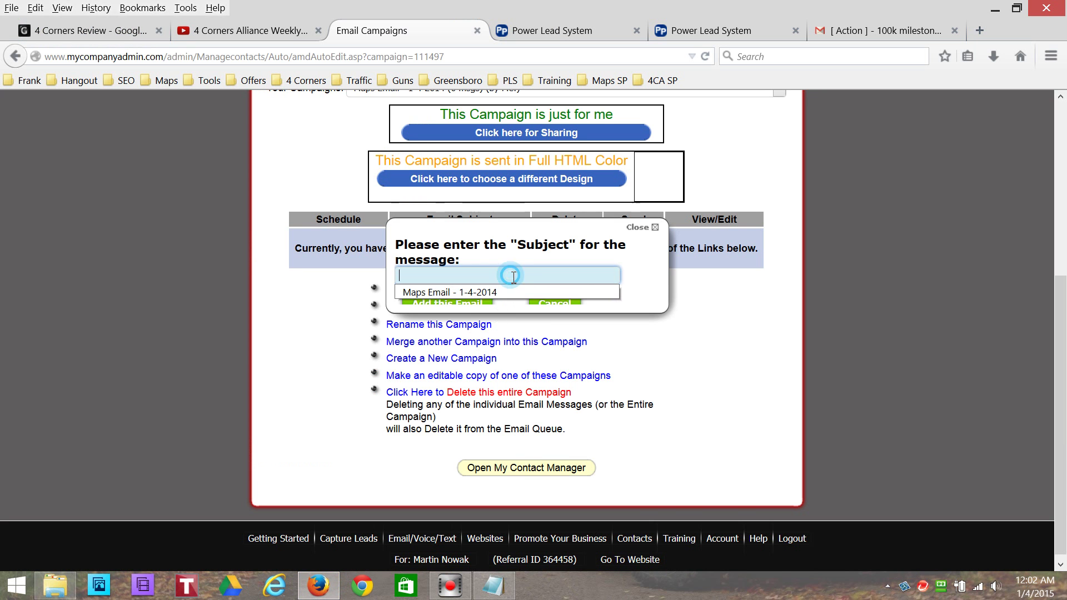
key(ctrl+v)
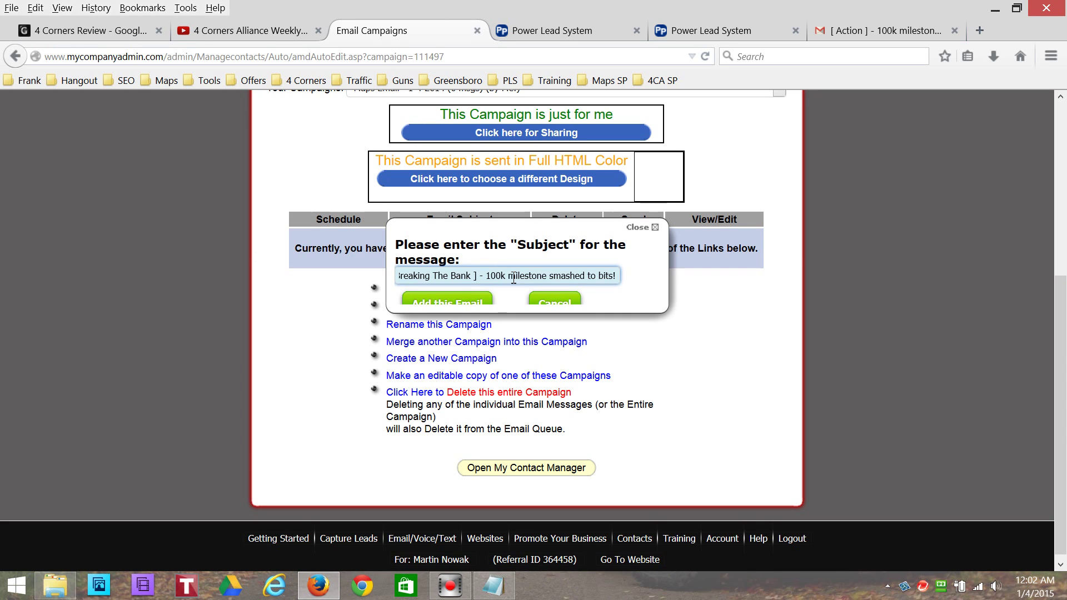
click(459, 304)
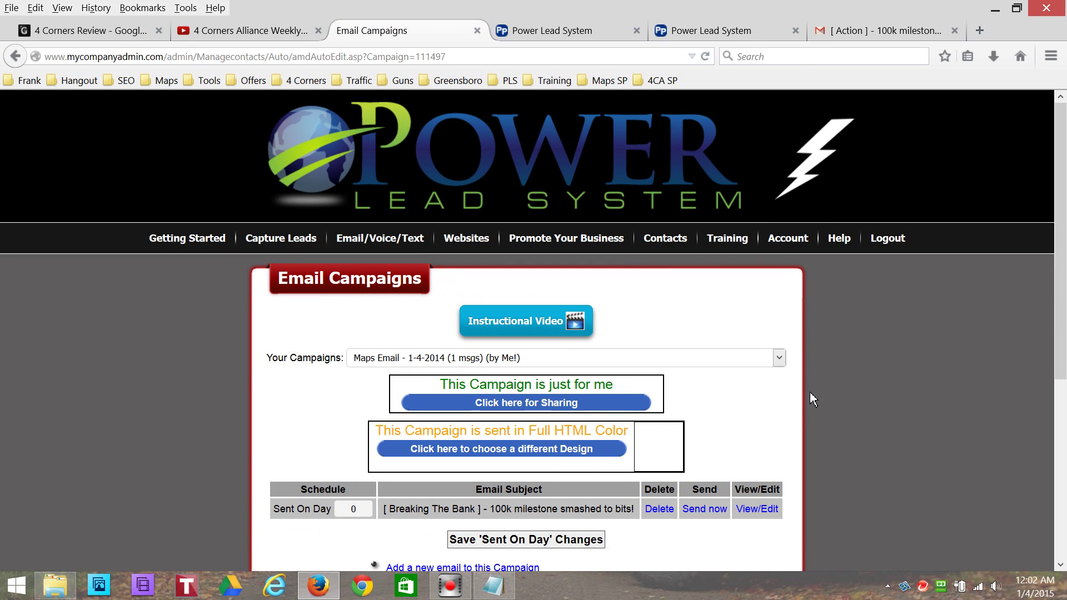
Open the new email for editing and delete the "ADD TEXT HERE" placeholder from its body
scroll(809, 392, down, 3)
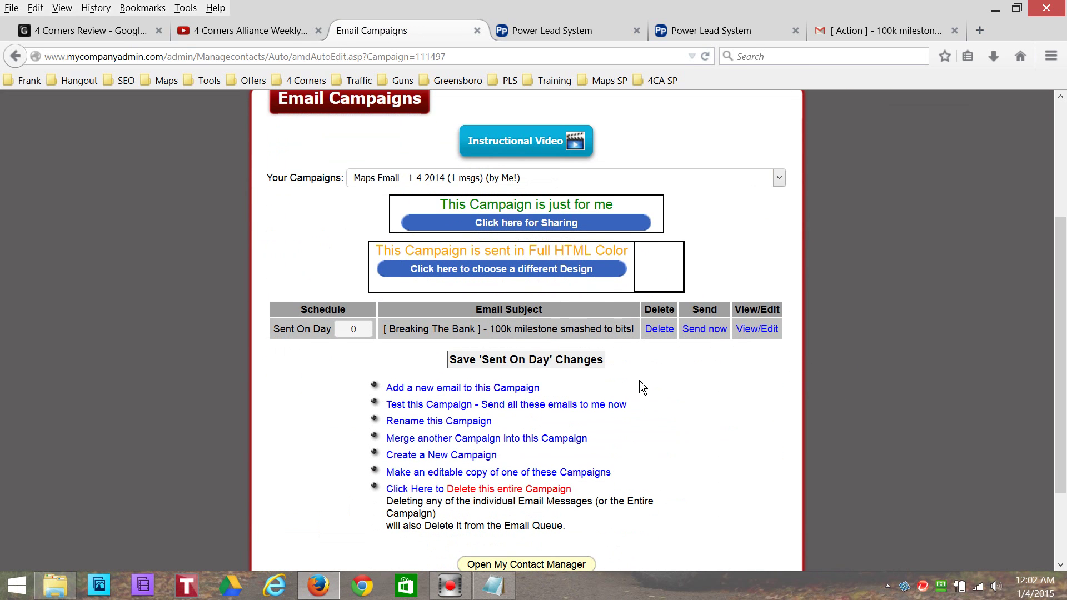
click(755, 330)
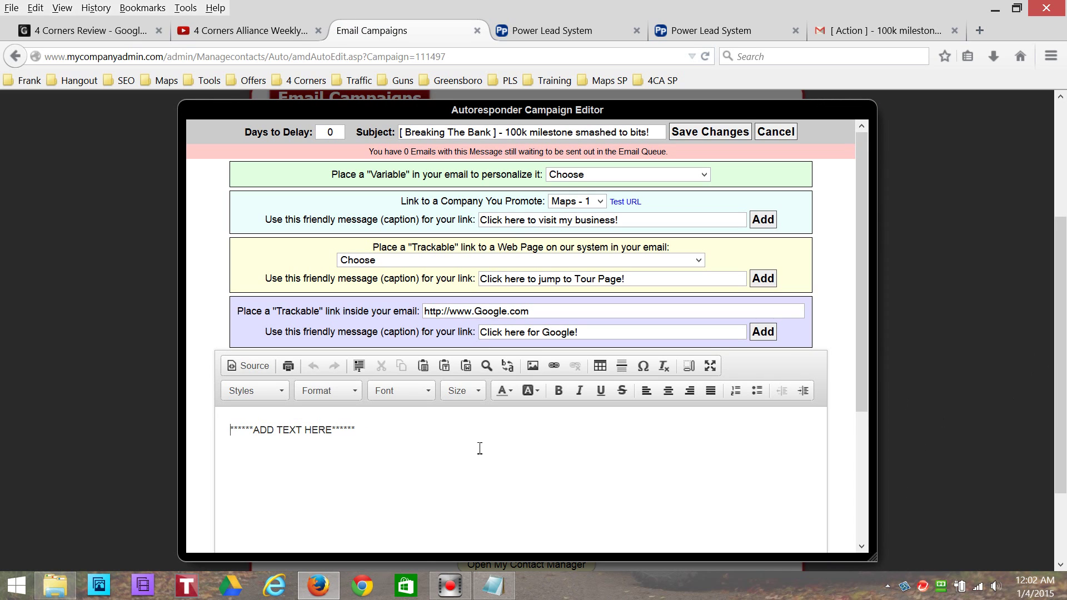
drag(383, 432, 222, 428)
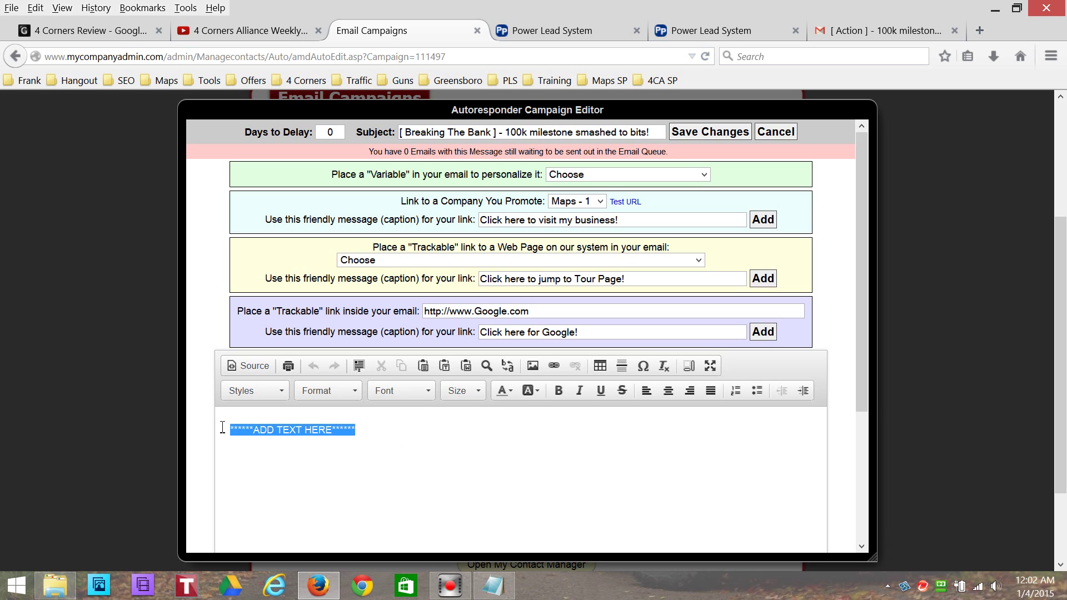
key(Delete)
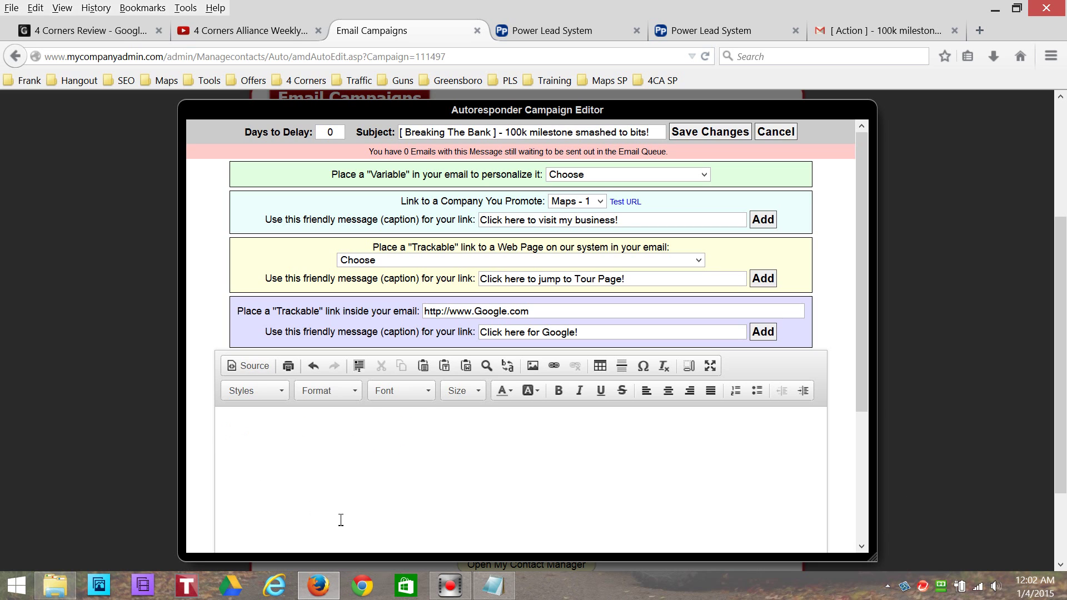
Copy the email text from the "Greetings Rock Star," line through the signature name in Notepad into the campaign email's body
click(493, 585)
click(533, 479)
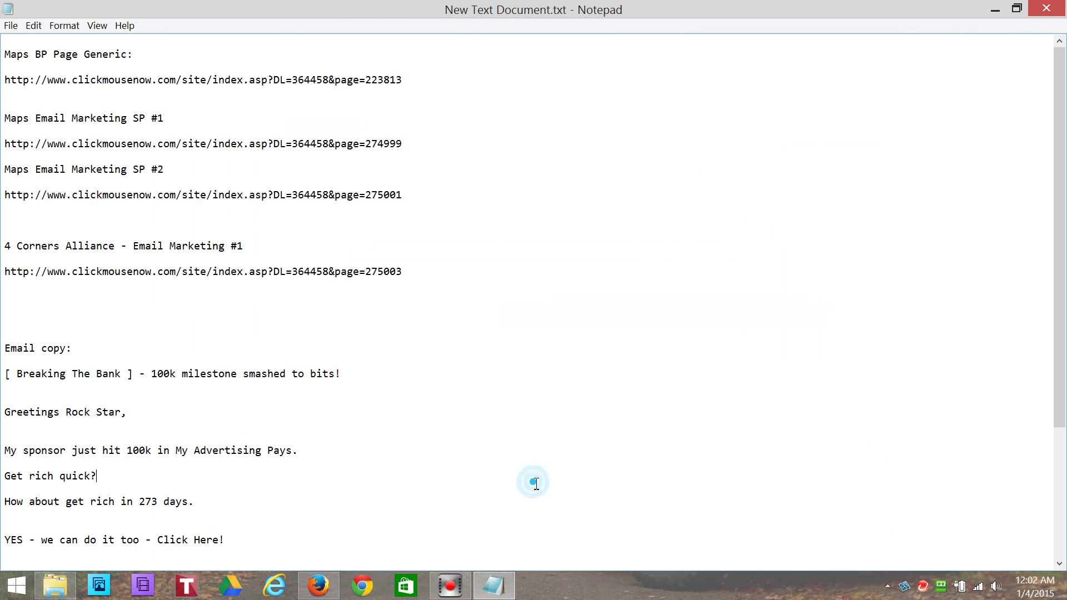
scroll(532, 483, down, 3)
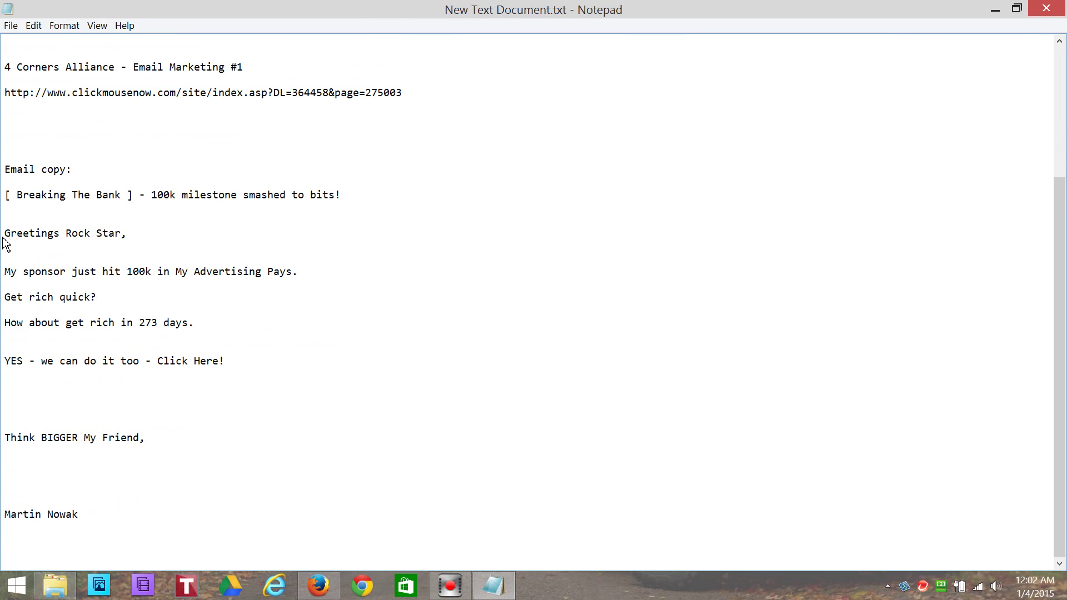
drag(5, 234, 124, 524)
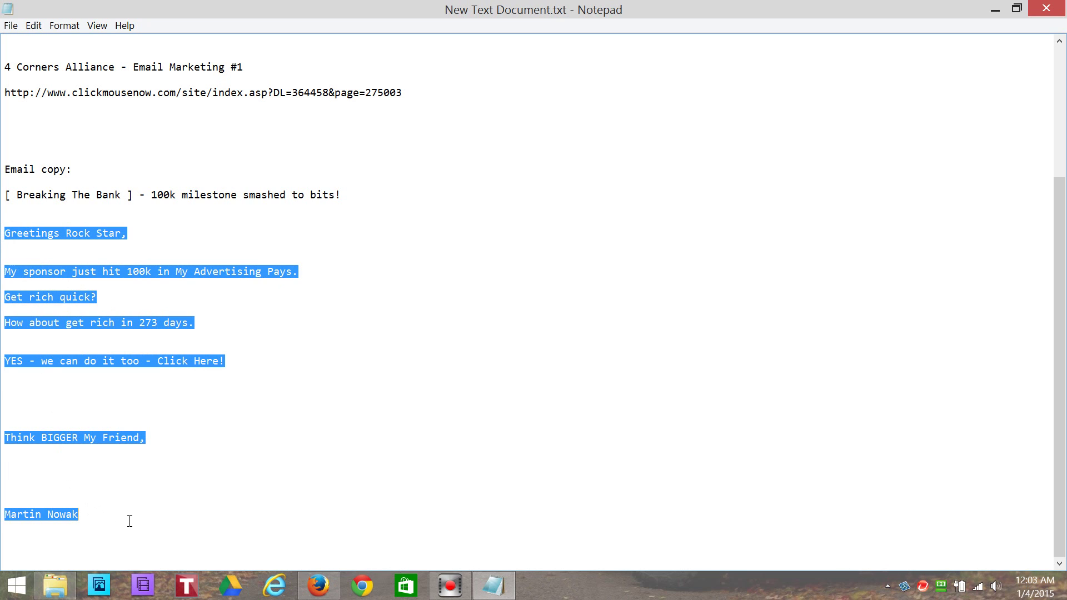
click(318, 585)
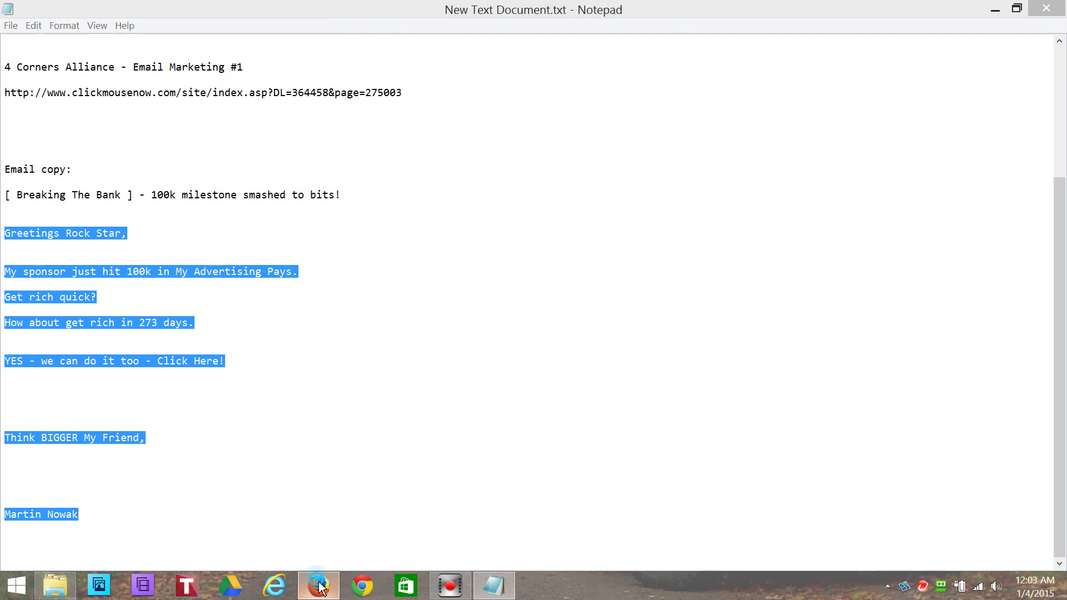
click(423, 477)
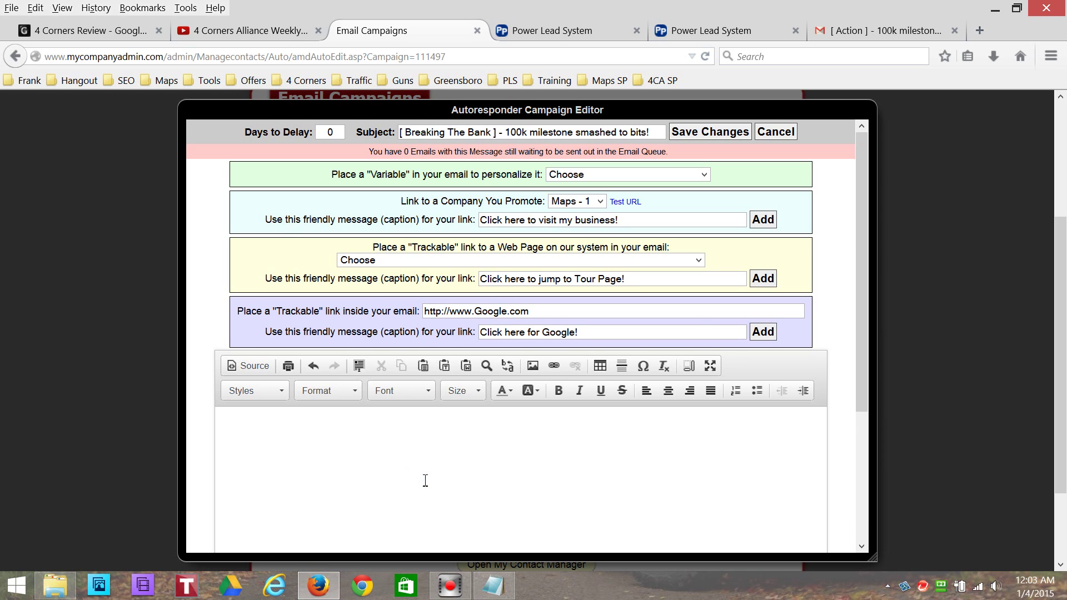
key(ctrl+v)
scroll(440, 464, up, 5)
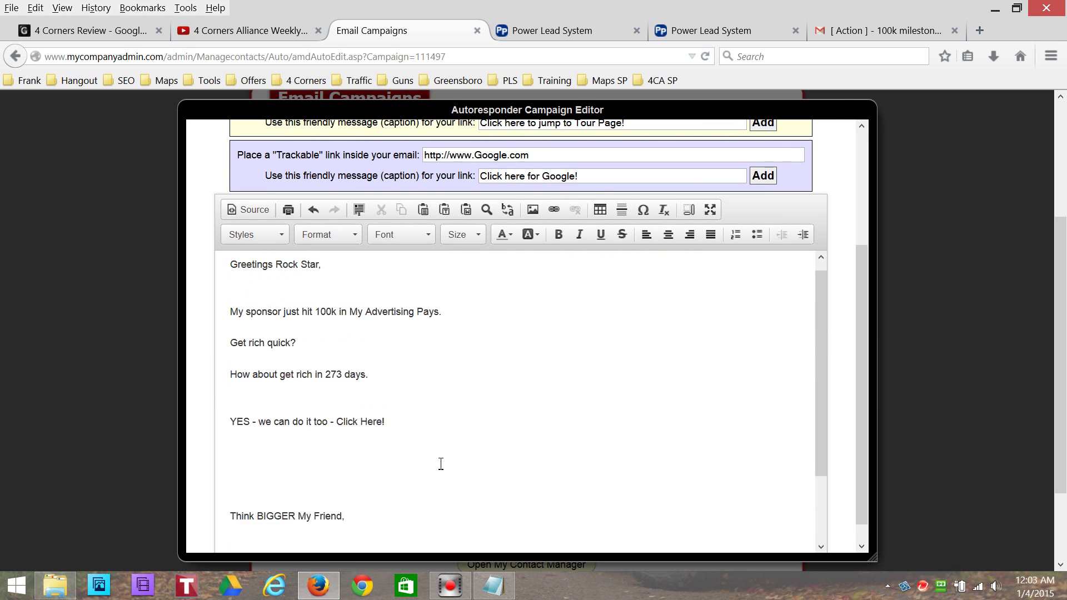
Add a long run of blank lines below the signature name at the end of the email body
scroll(444, 463, down, 3)
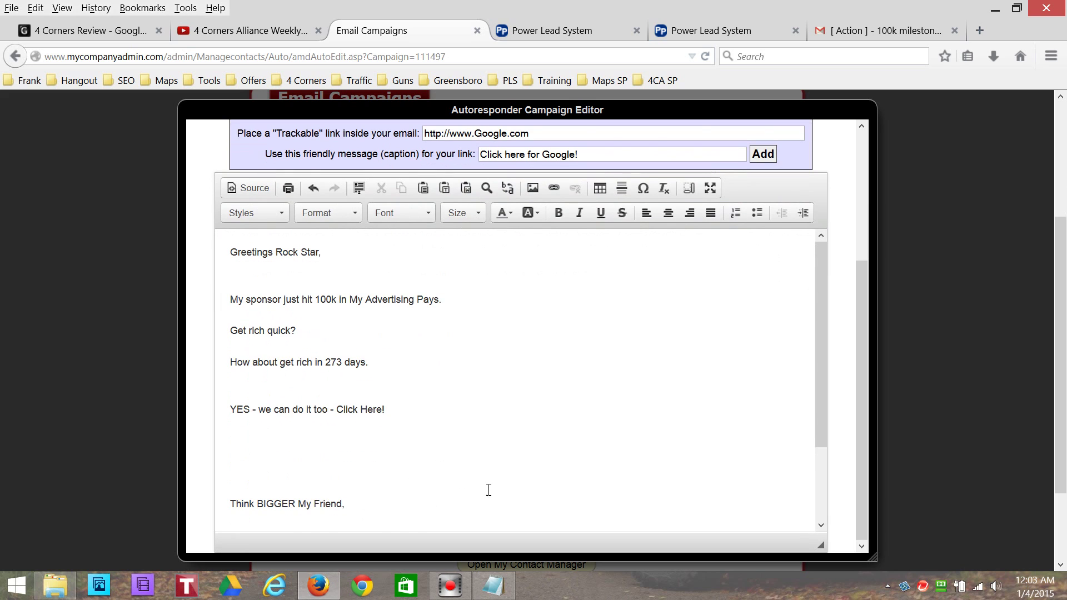
scroll(496, 489, down, 5)
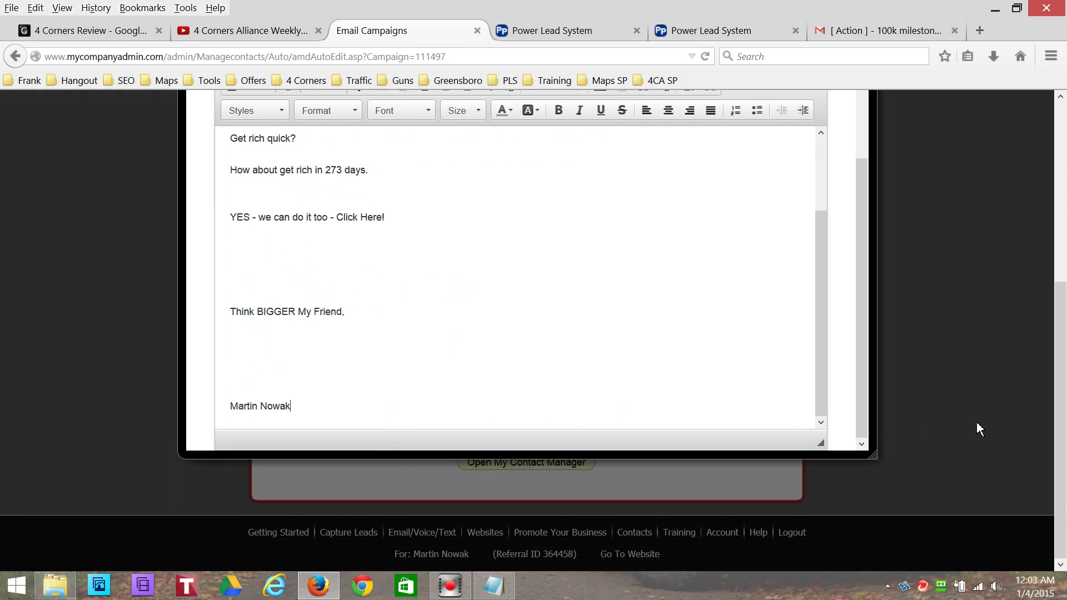
key(Return)
key(Return)
key(Return)
key(Return)
key(Return)
key(Return)
key(Return)
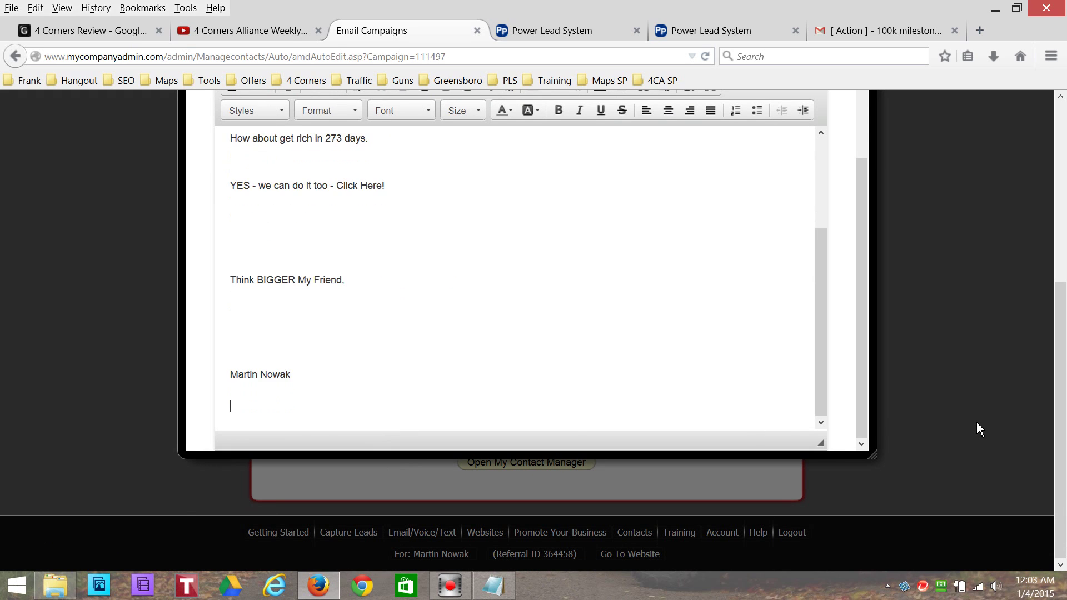
key(Return)
key(Return)
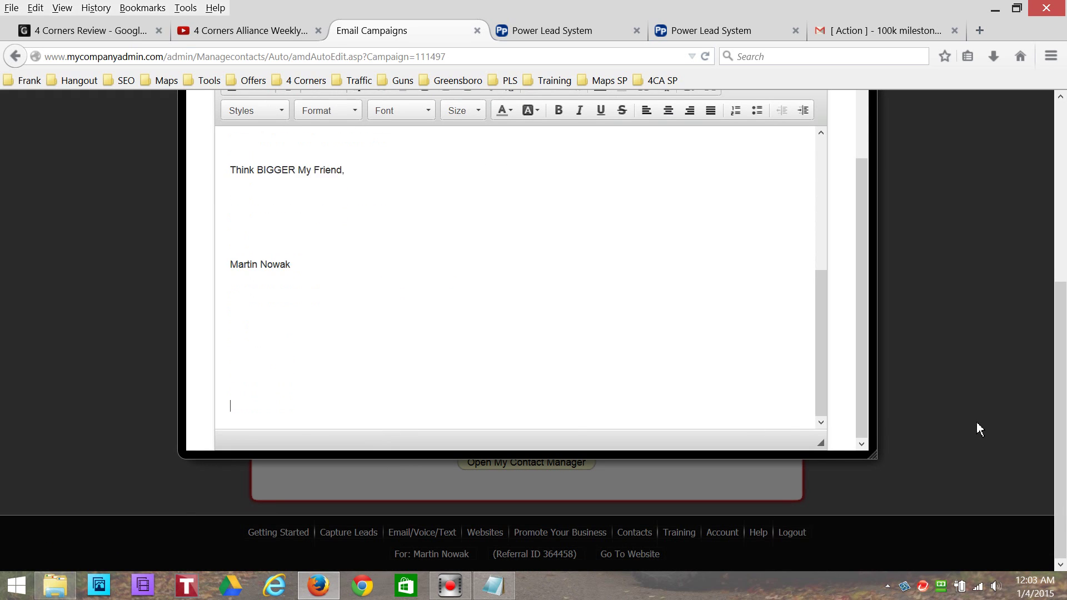
key(Return)
key(Return)
key(Return)
key(Return)
key(Return)
key(Return)
key(Return)
key(Return)
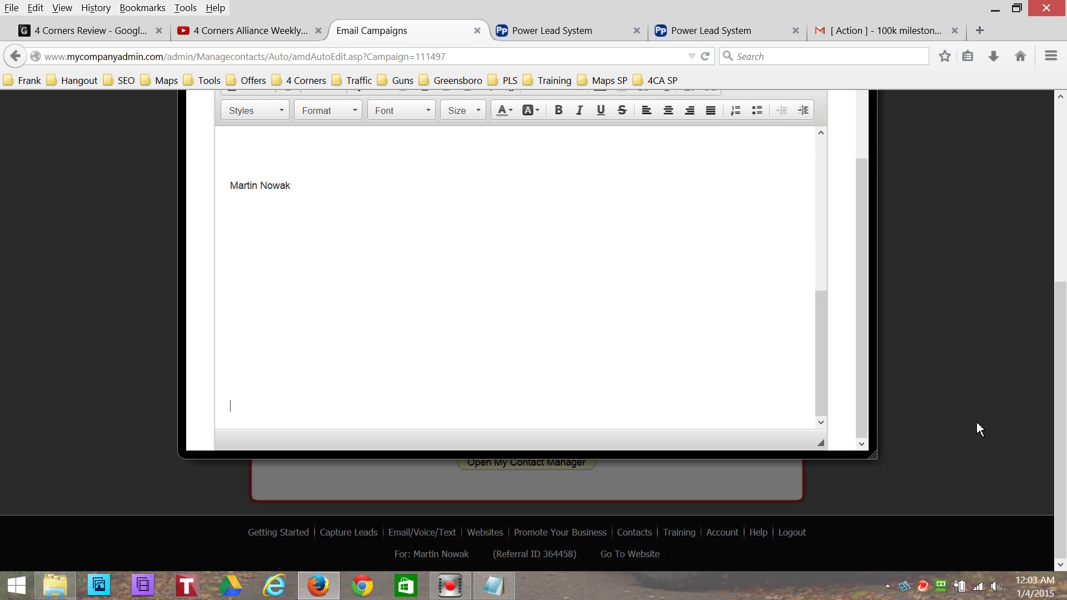
key(Return)
key(Return)
key(Return)
key(Return)
key(Return)
key(Return)
key(Return)
key(Return)
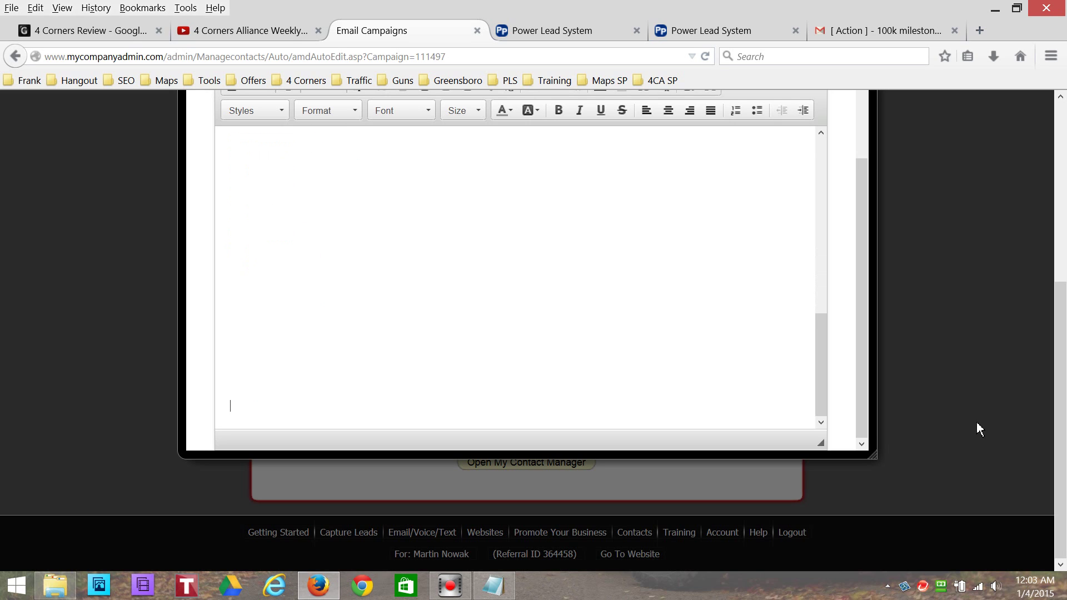
key(Return)
key(Return)
key(Return)
key(Return)
key(Return)
key(Return)
Return to the beginning of the email and enlarge the Autoresponder Campaign Editor window in width and height
scroll(673, 397, up, 10)
scroll(673, 396, up, 6)
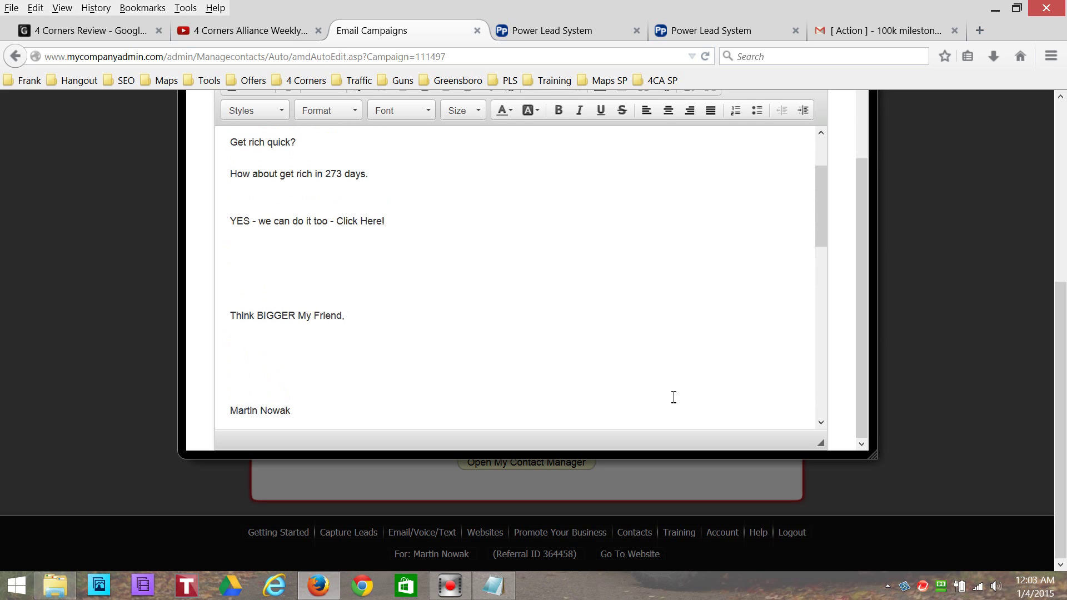
scroll(673, 397, up, 5)
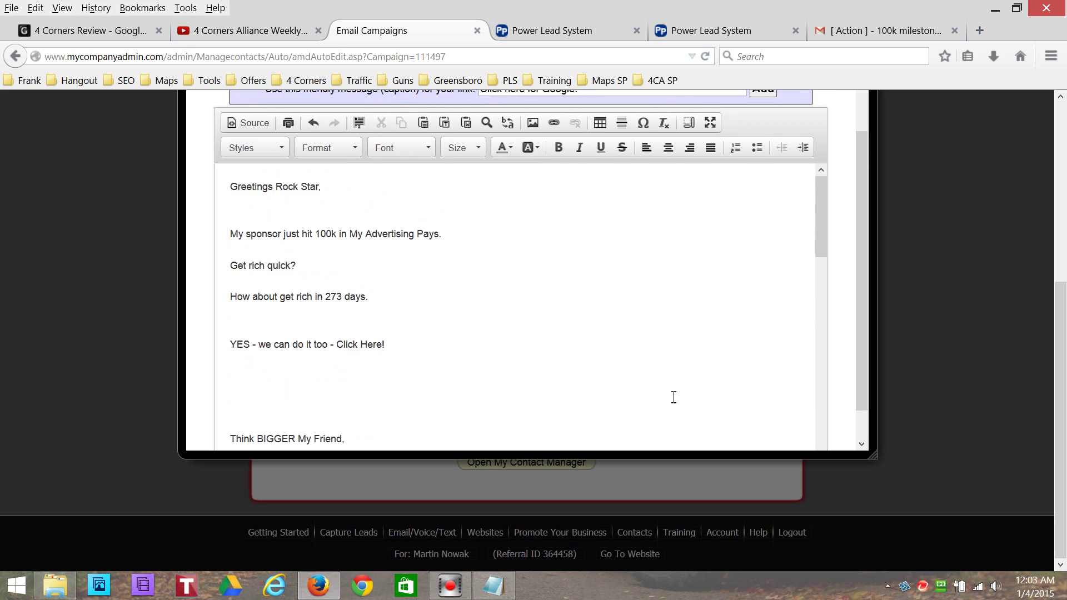
scroll(665, 405, down, 2)
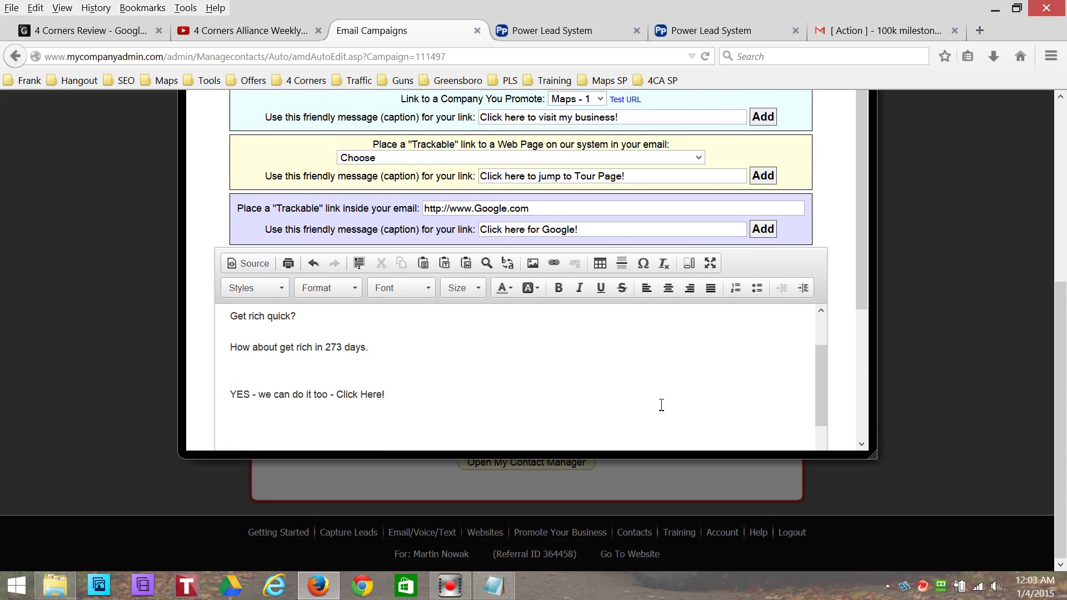
scroll(661, 405, up, 2)
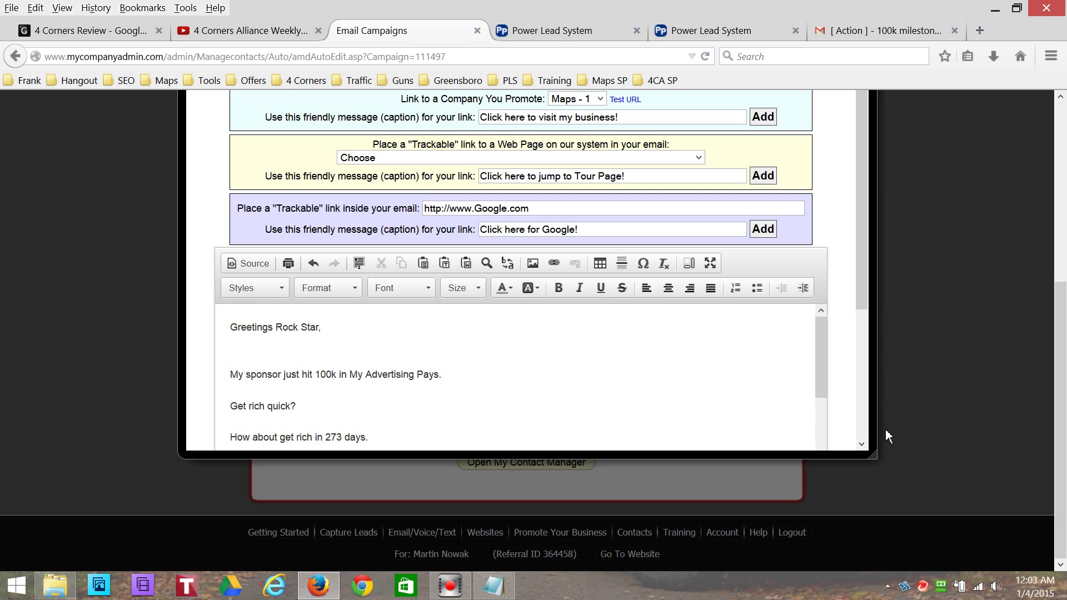
drag(875, 453, 953, 496)
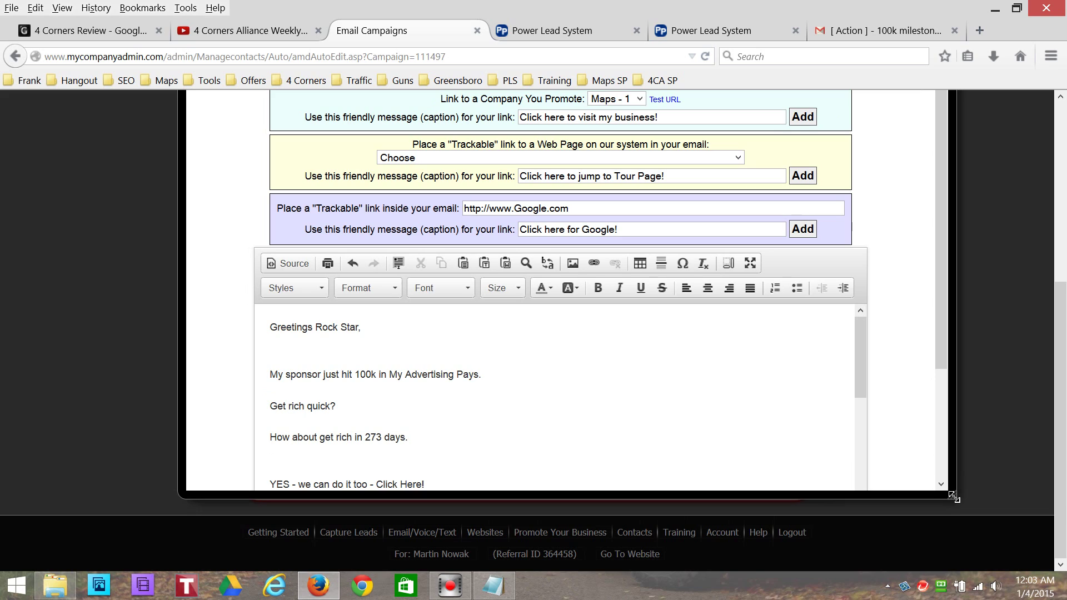
Insert two blank lines above the "Greetings Rock Star," line in the email body
click(270, 331)
key(Return)
key(Return)
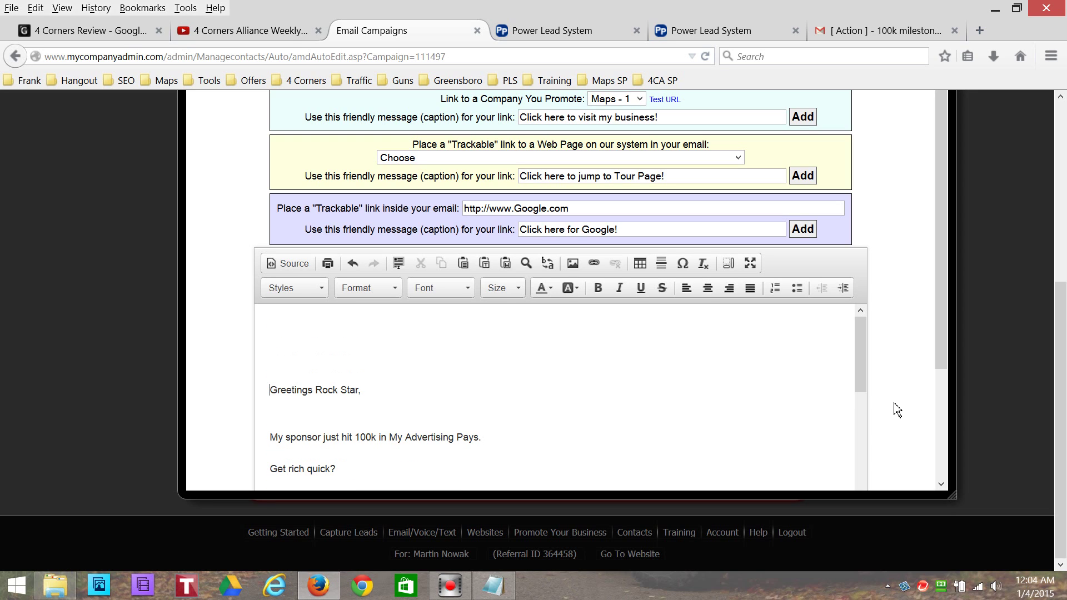
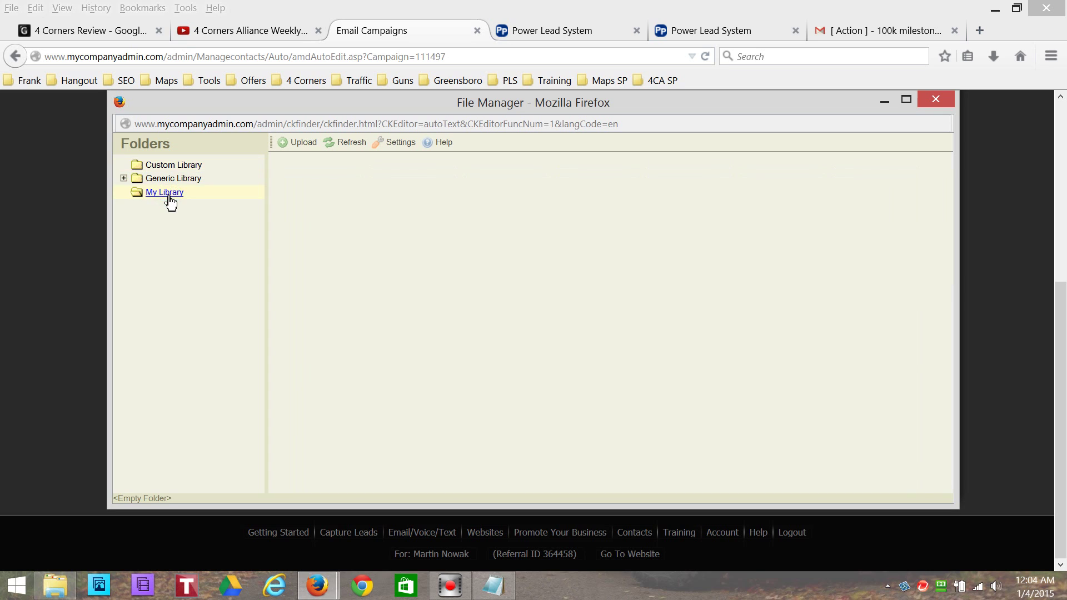
Upload the image maps-day-273.jpg from the Desktop to the My Library folder in the File Manager
click(300, 146)
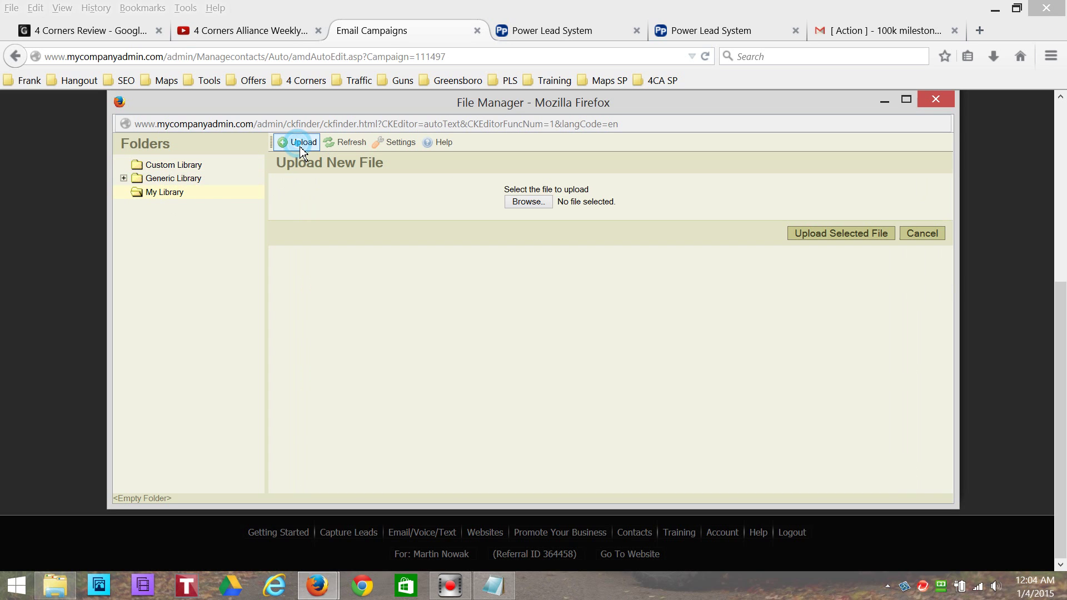
click(537, 203)
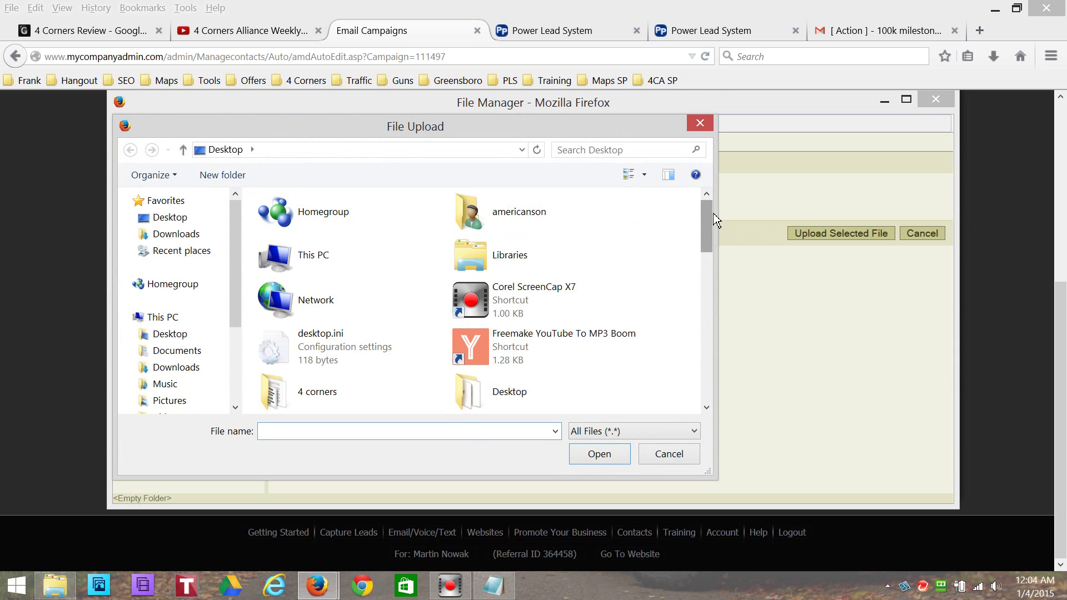
drag(711, 217, 704, 328)
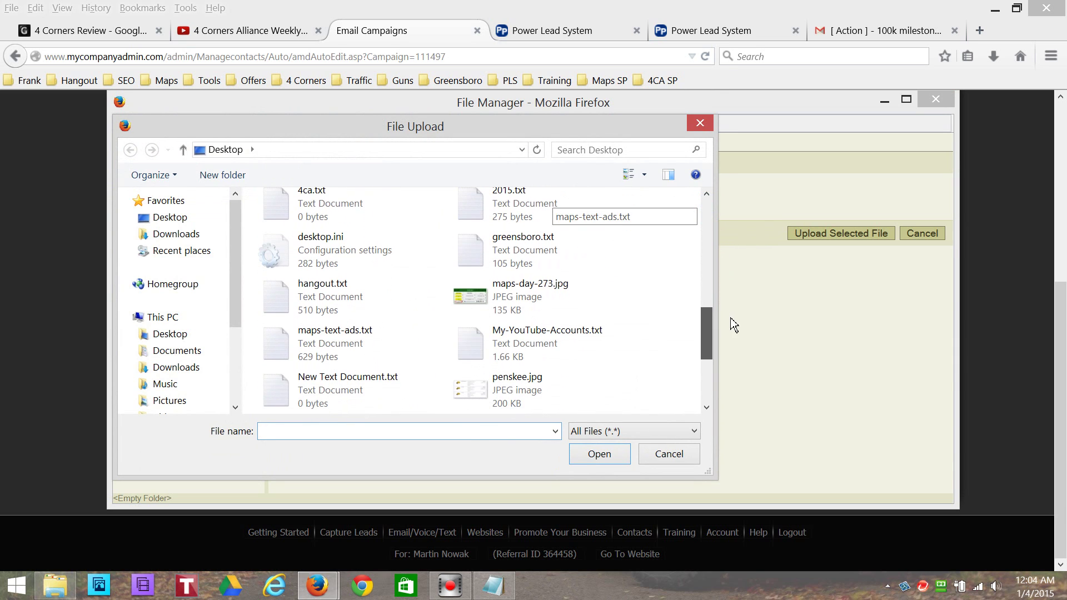
click(472, 307)
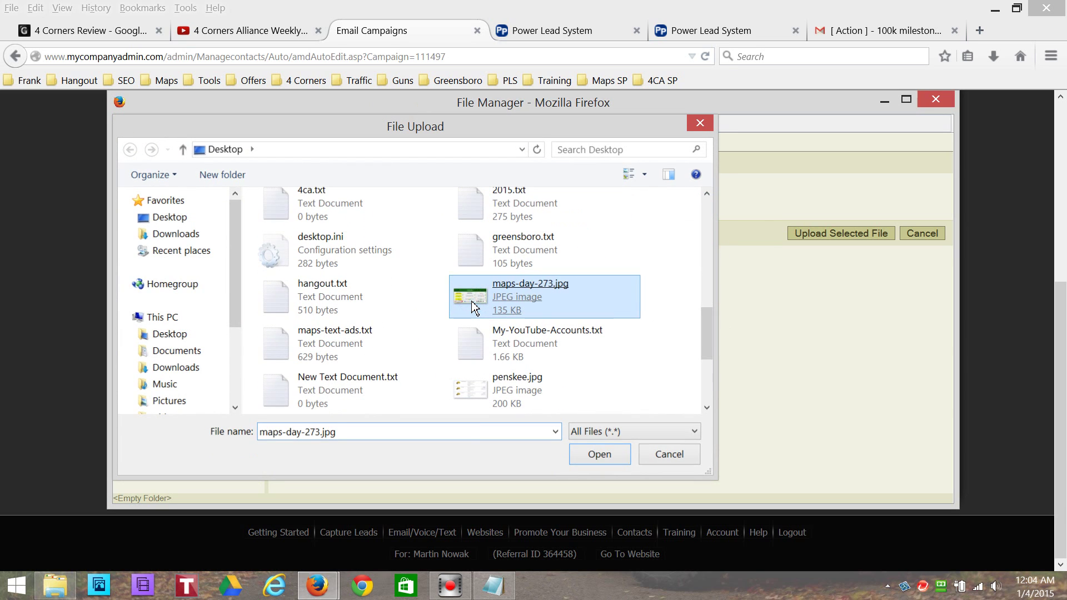
double_click(473, 307)
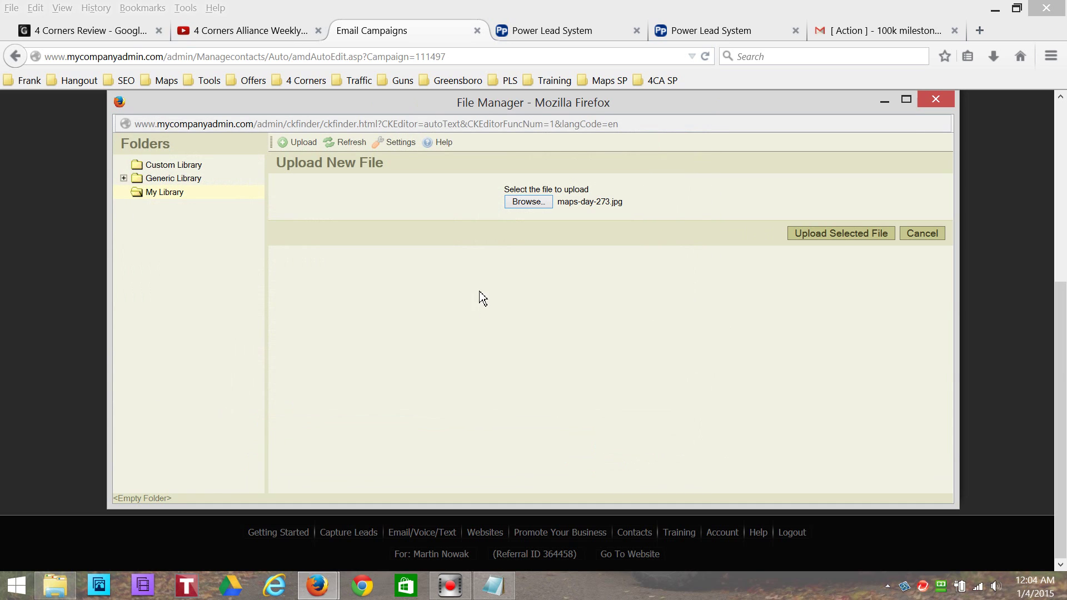
click(841, 244)
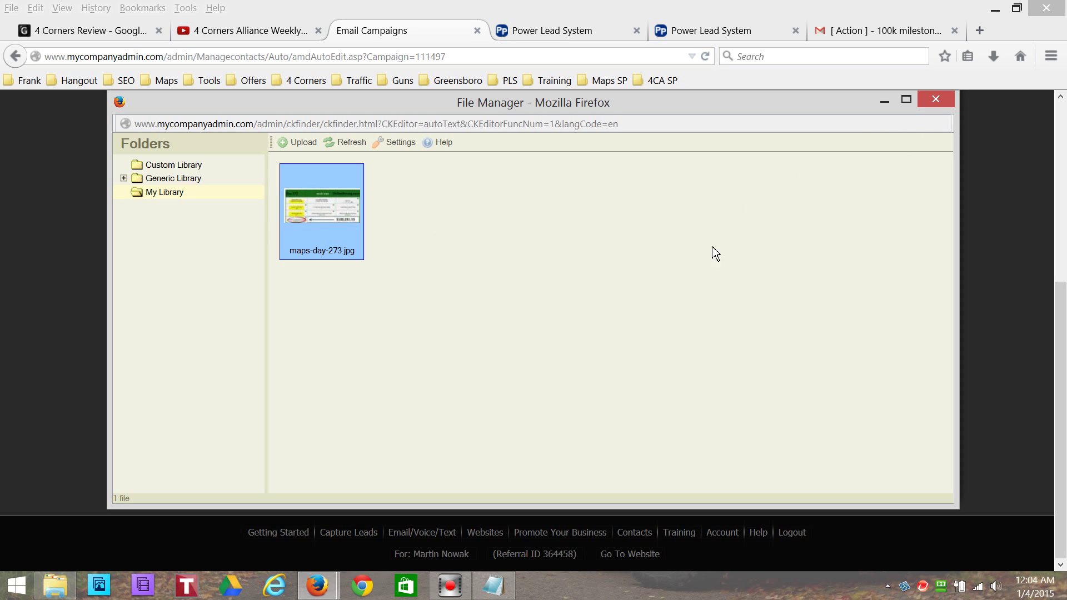
click(699, 265)
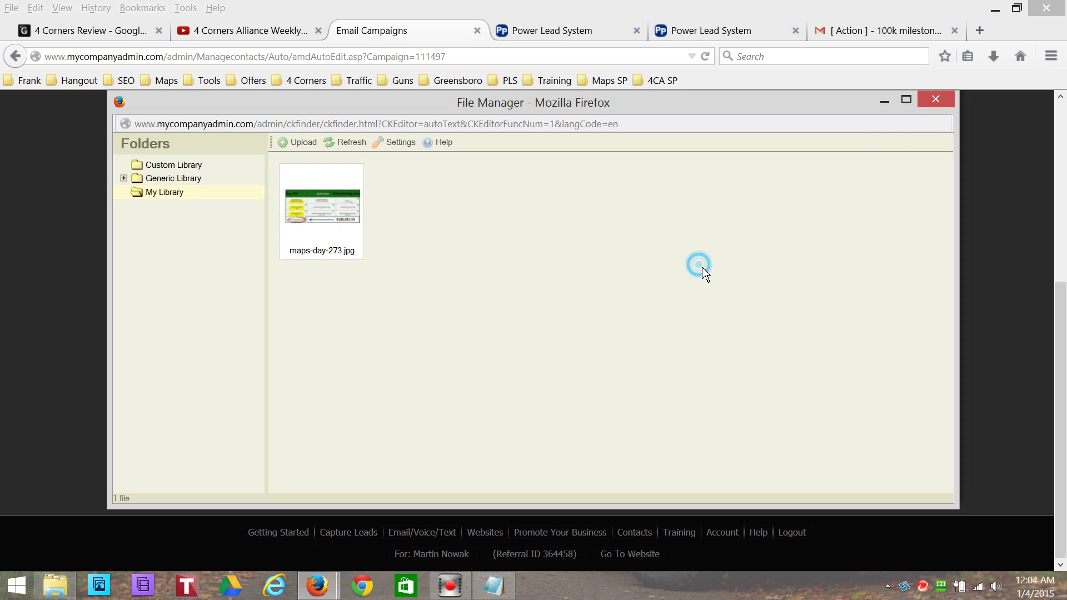
Insert maps-day-273.jpg from My Library into the email above the greeting, at 950 by 428 pixels
click(328, 212)
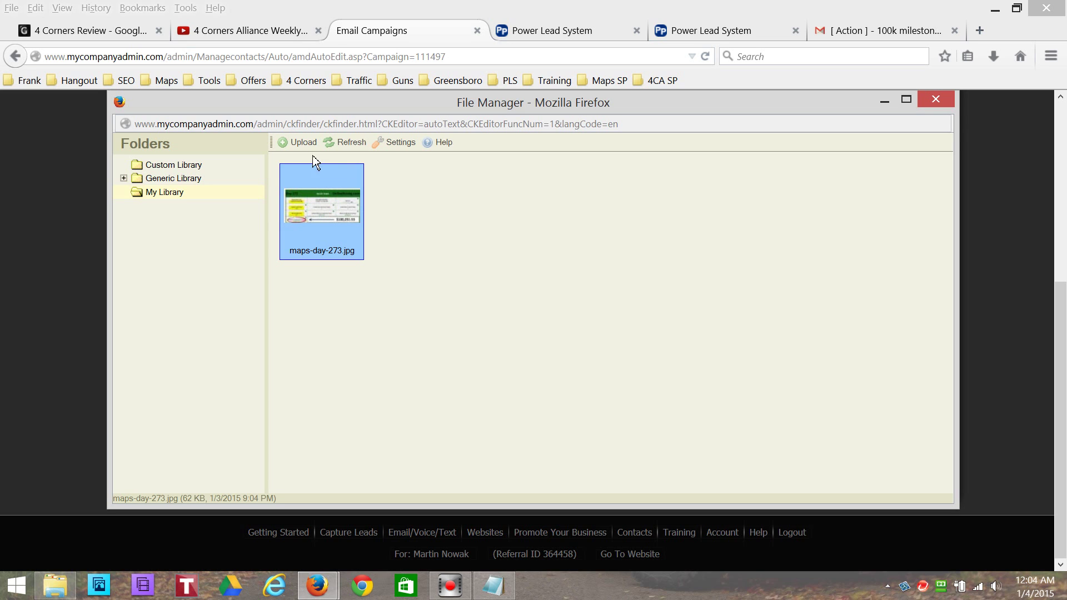
click(937, 100)
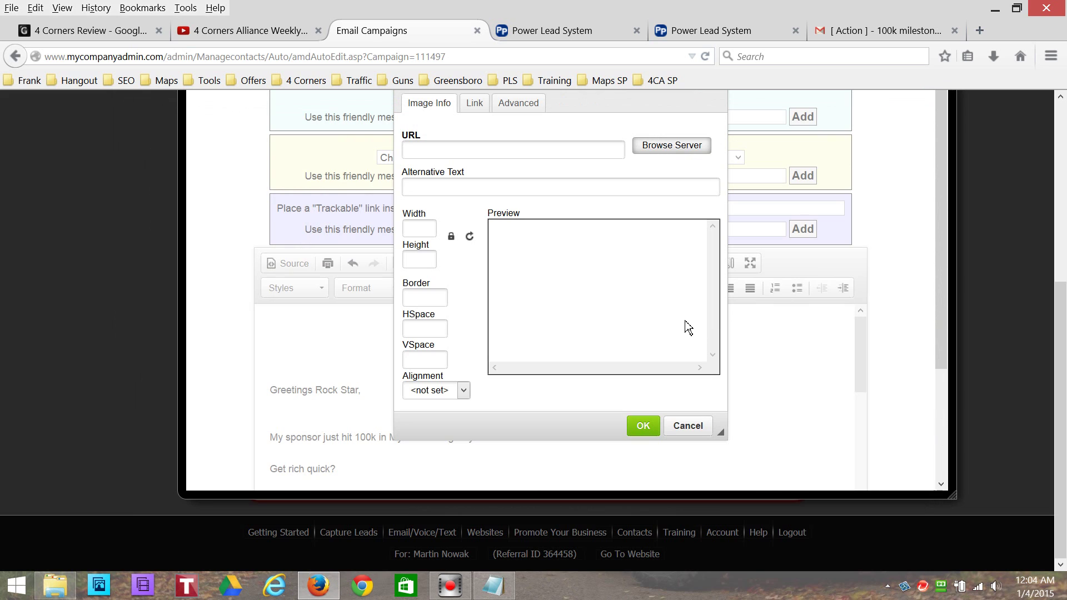
click(666, 154)
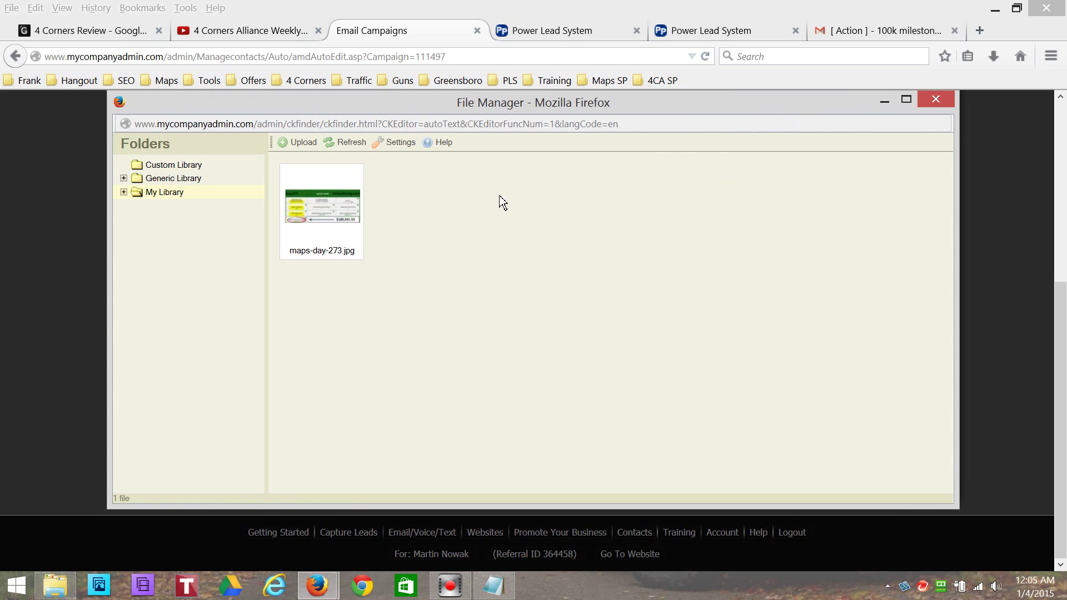
click(352, 214)
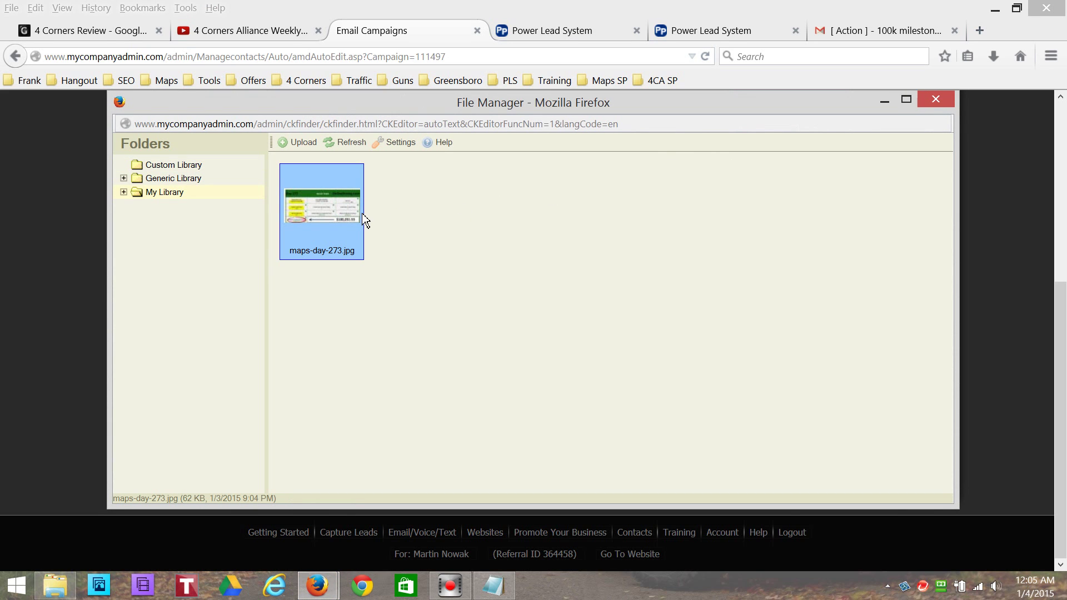
double_click(339, 228)
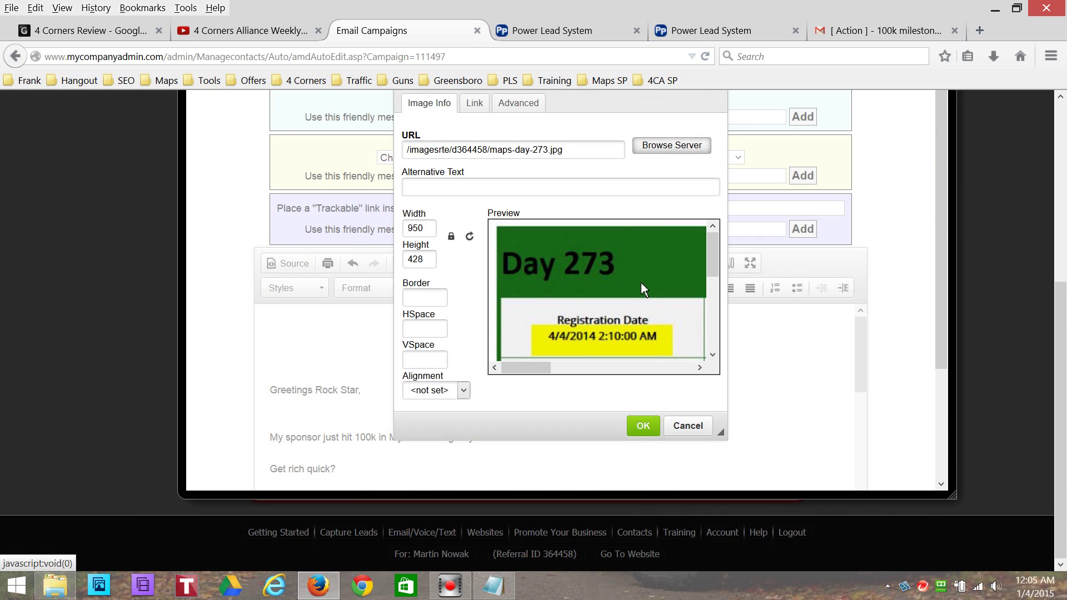
click(645, 428)
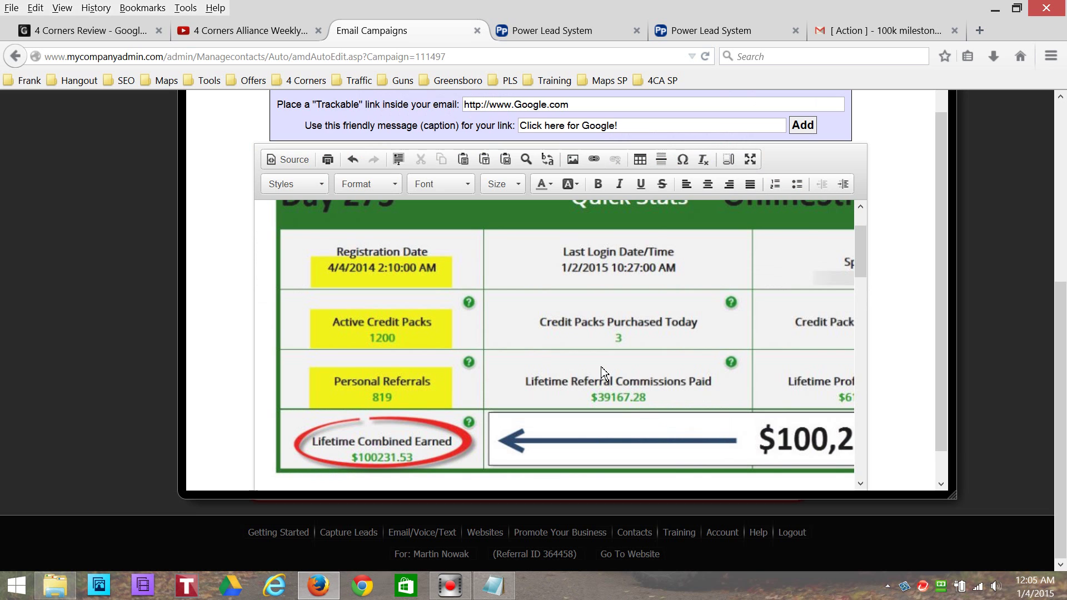
Shrink the inserted Day 273 stats image proportionally so its full width fits inside the email body
click(388, 395)
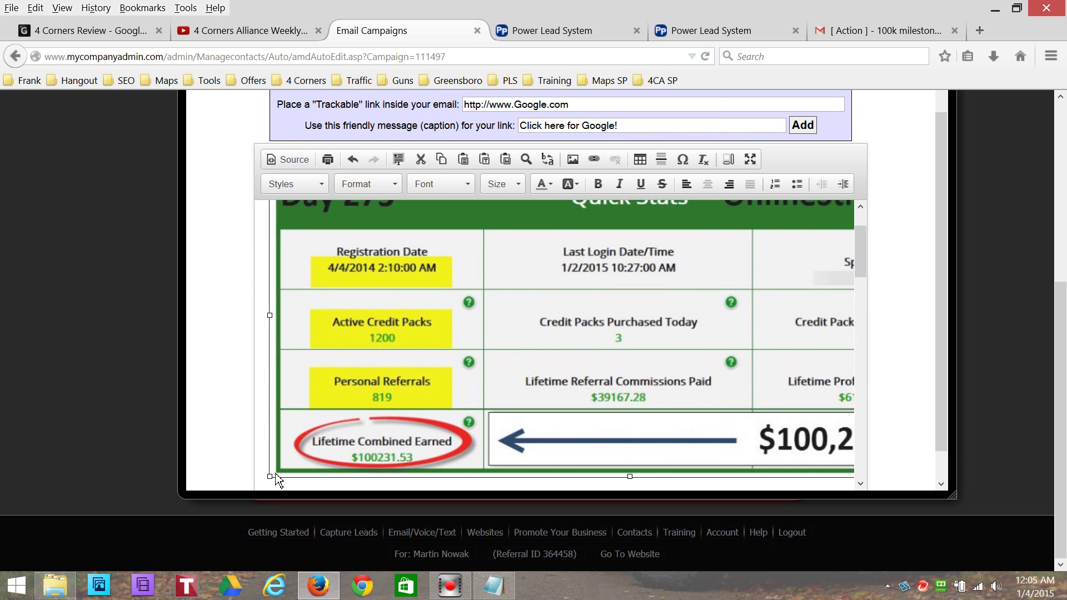
drag(269, 478, 460, 367)
scroll(727, 387, up, 2)
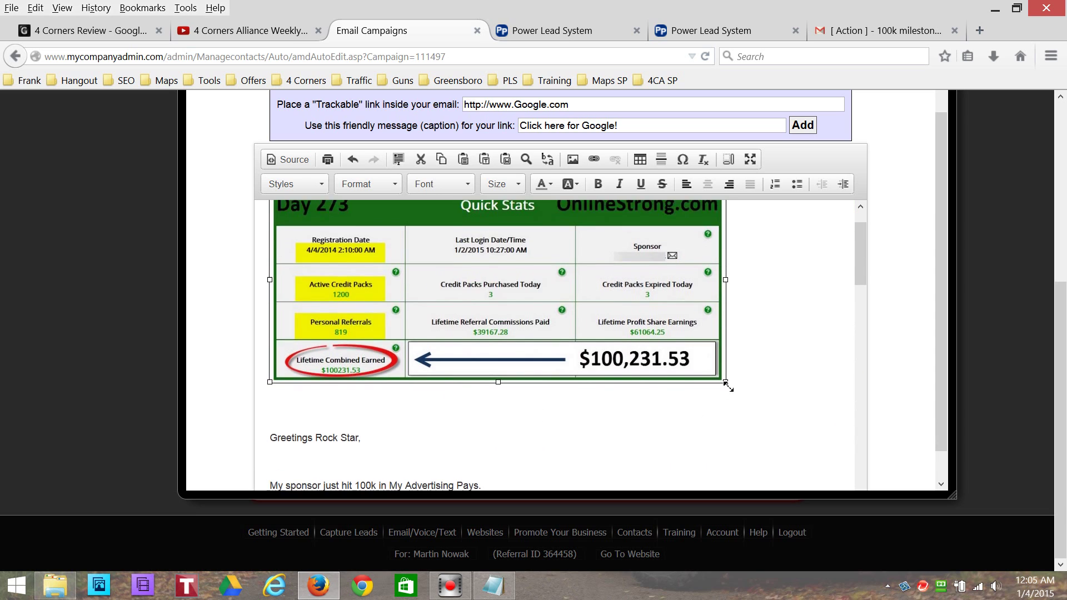
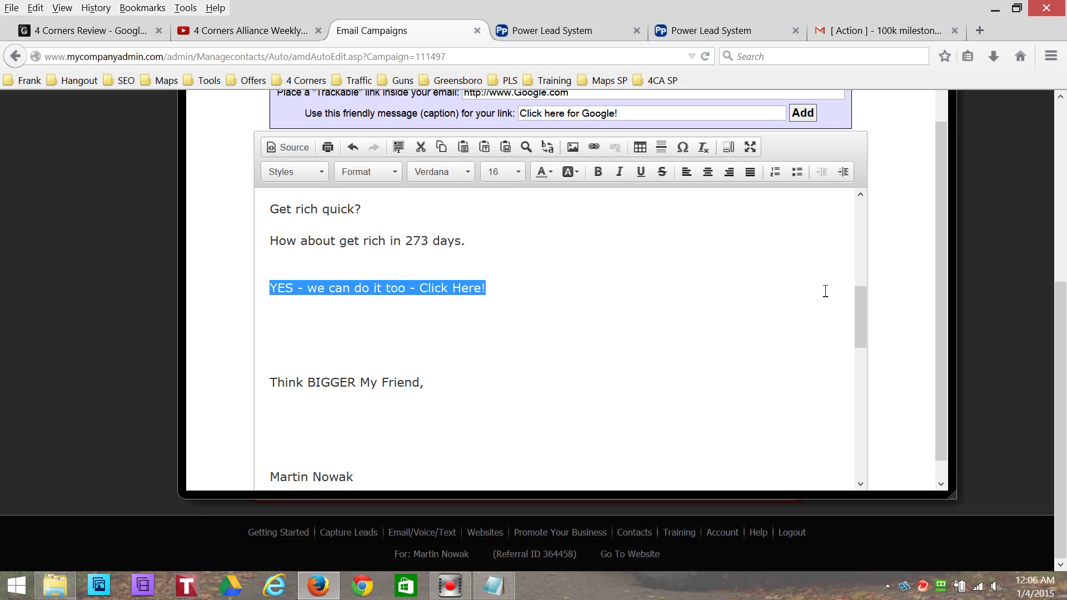
drag(952, 330, 948, 445)
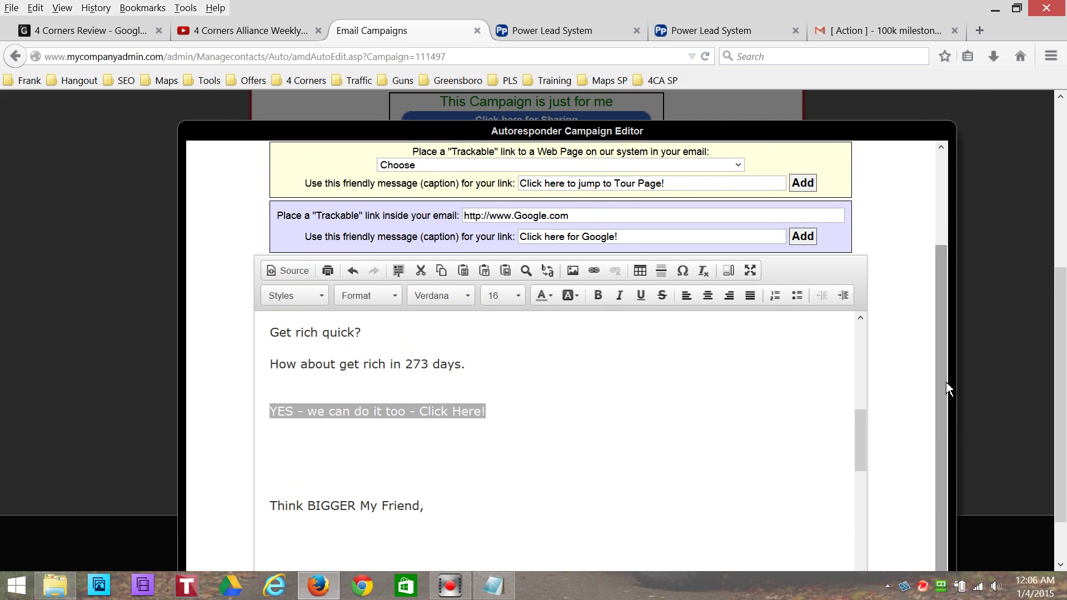
click(593, 270)
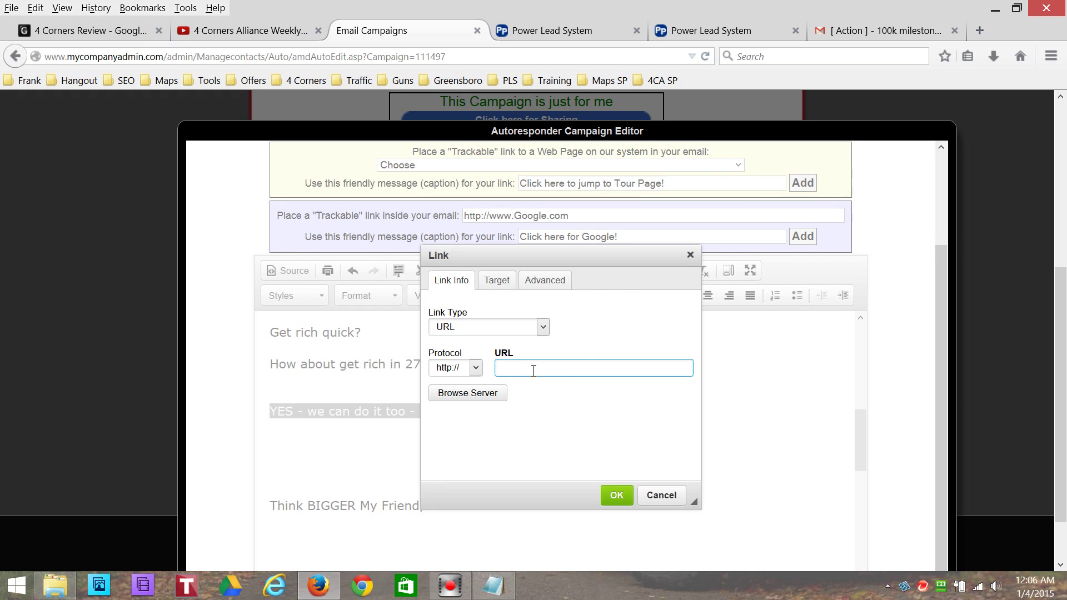
click(536, 33)
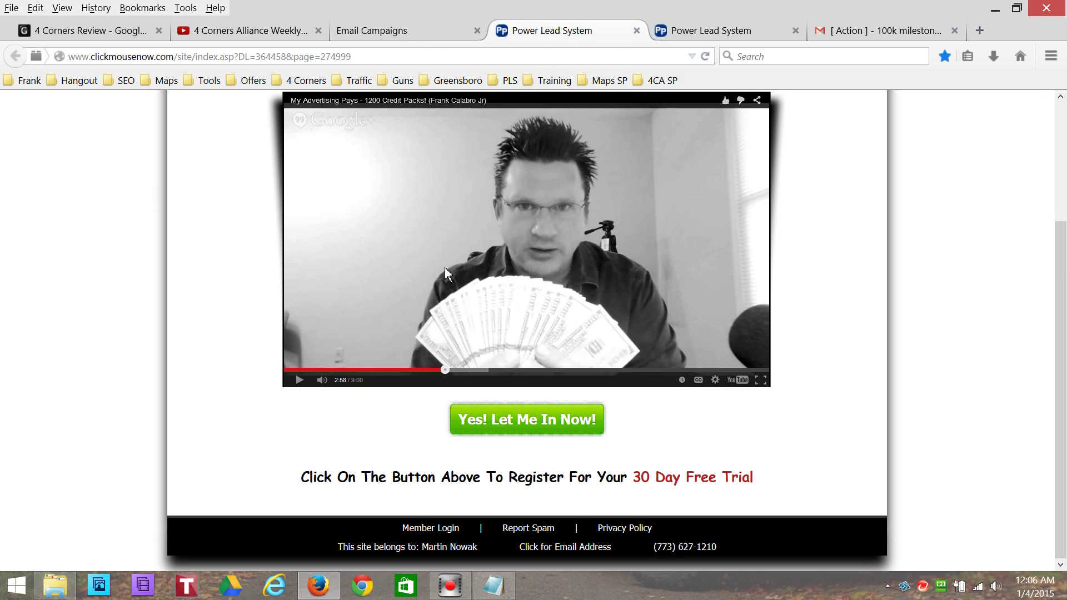
click(372, 56)
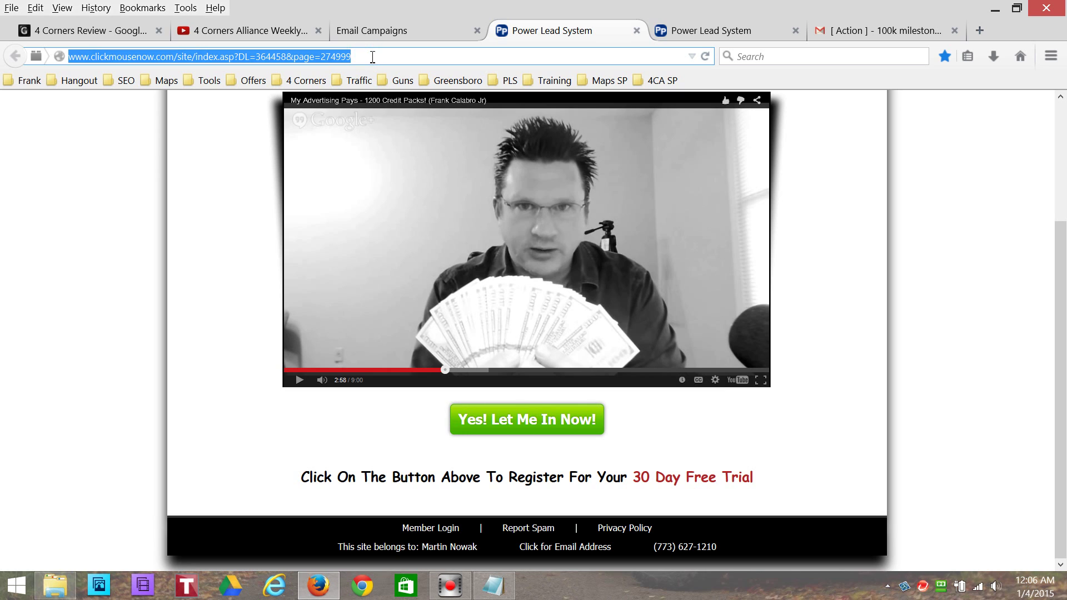
click(412, 37)
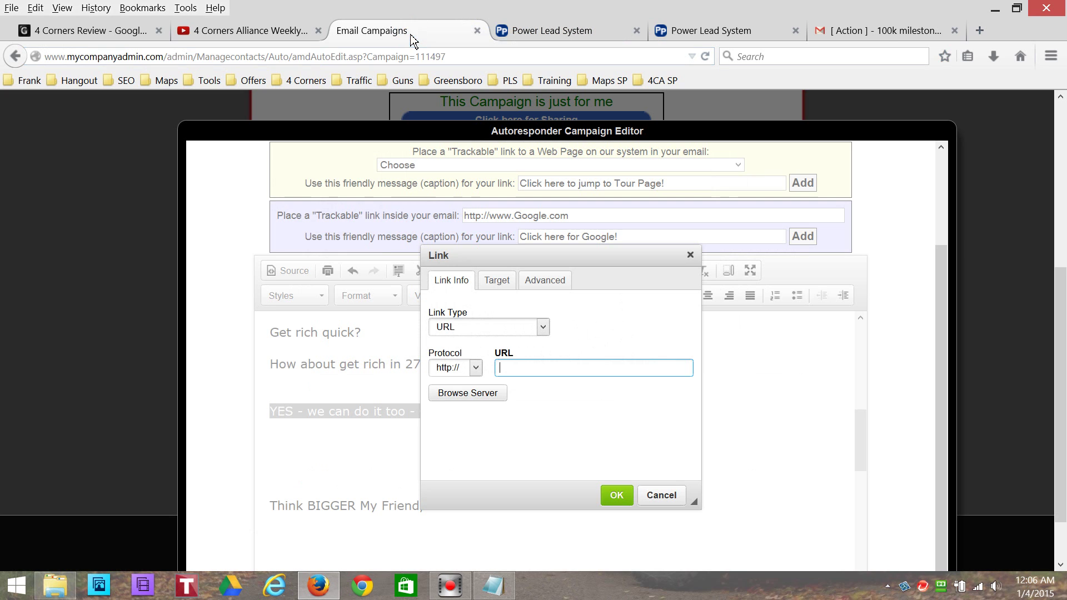
click(663, 502)
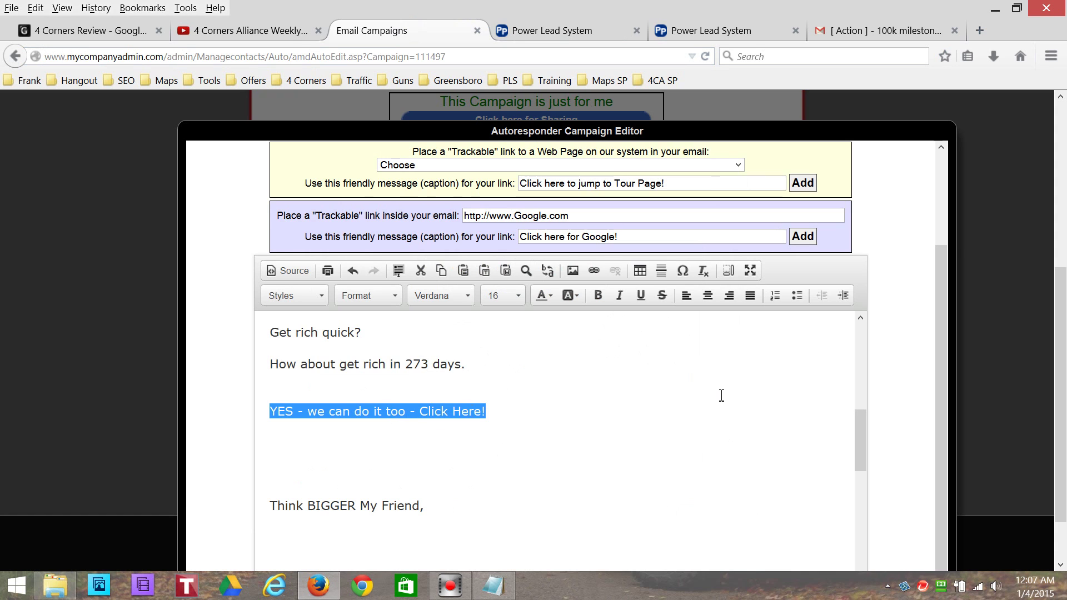
Set the caption of the trackable system web page link to "YES - we can do it too - Click Here!"
drag(940, 358, 962, 295)
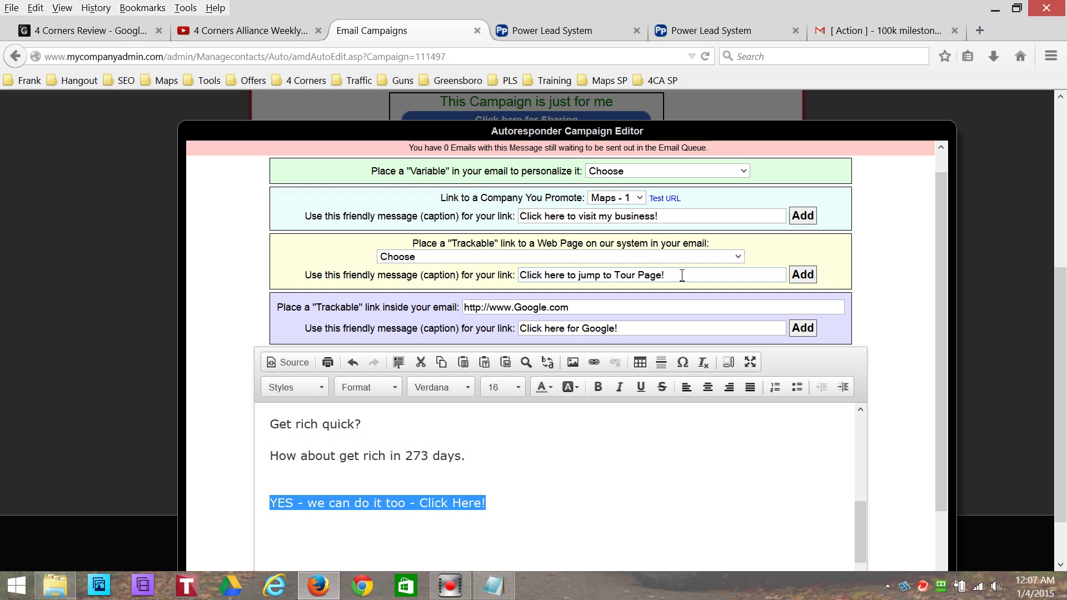
drag(682, 276, 506, 276)
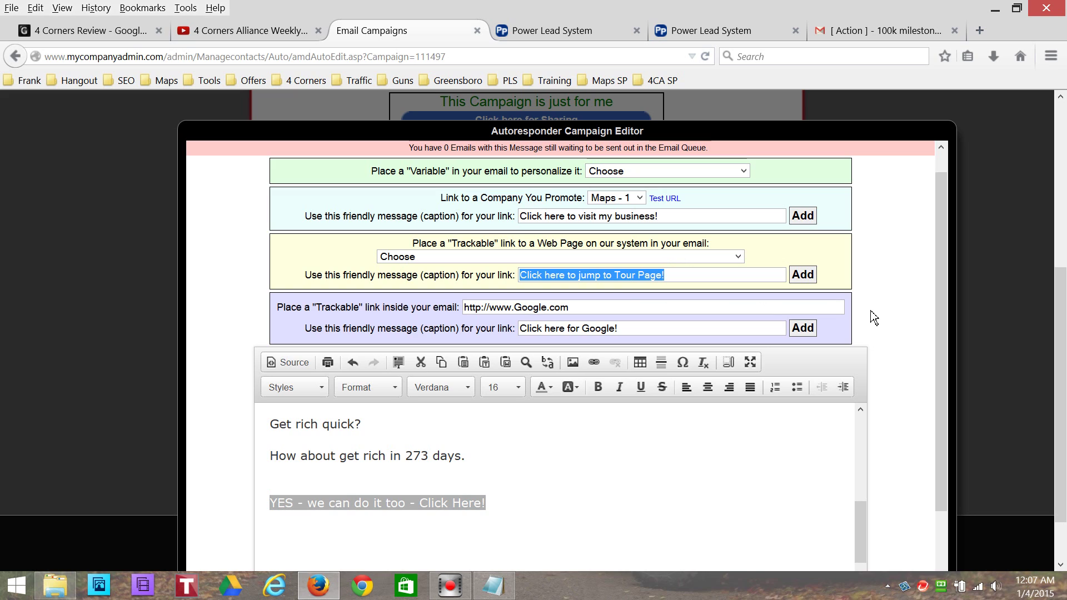
key(Delete)
text(YES - we can do it too - Click Here!)
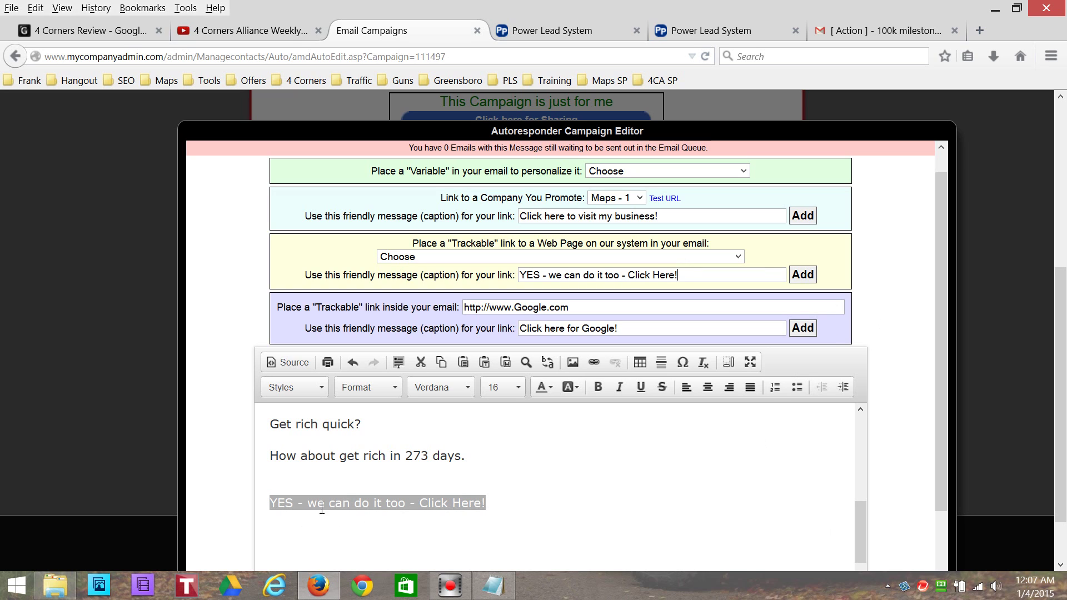
click(738, 257)
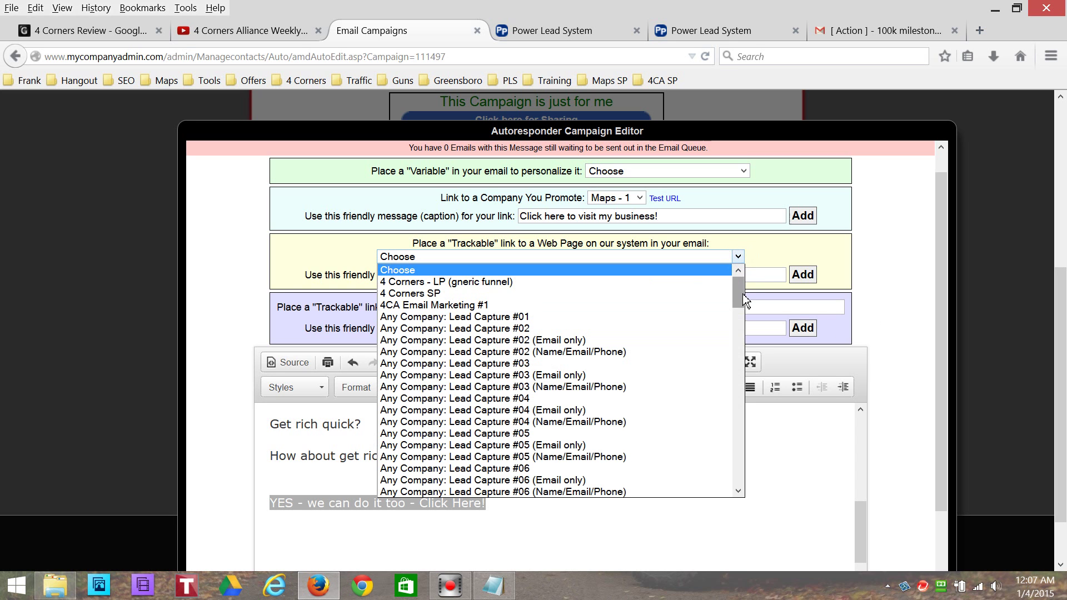
drag(745, 300, 747, 411)
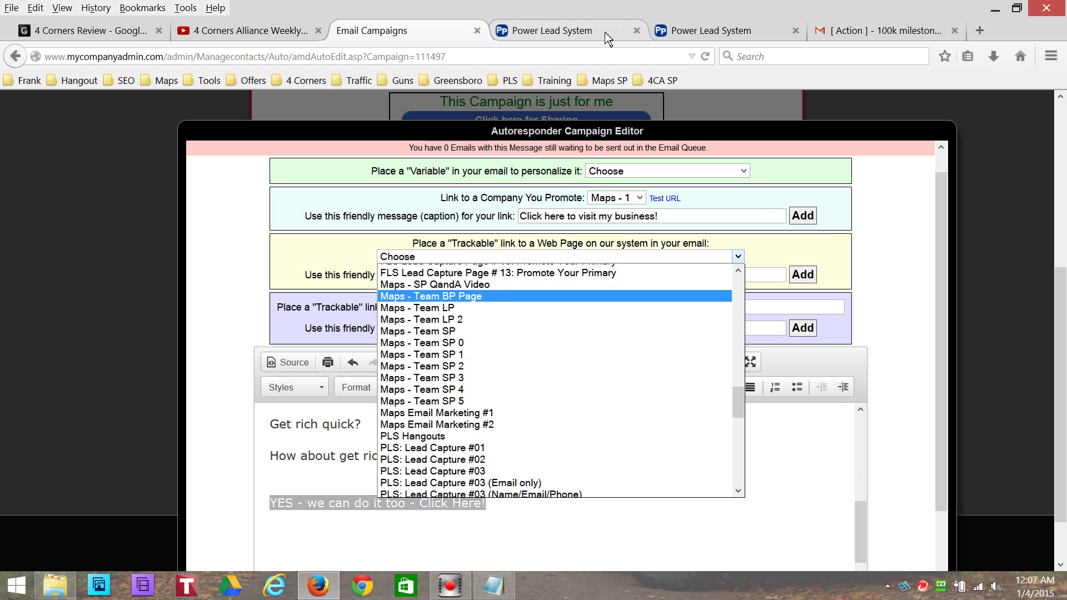
key(Escape)
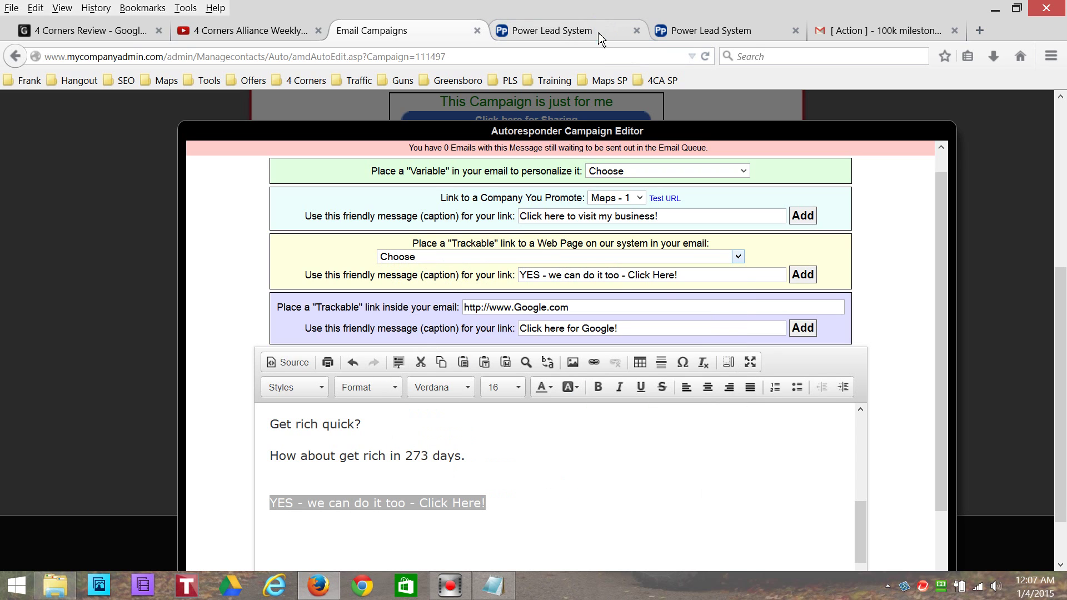
Open the bookmarked Maps Email SP #1 page to check the link's destination, pause its video and return to the campaign editor
click(599, 36)
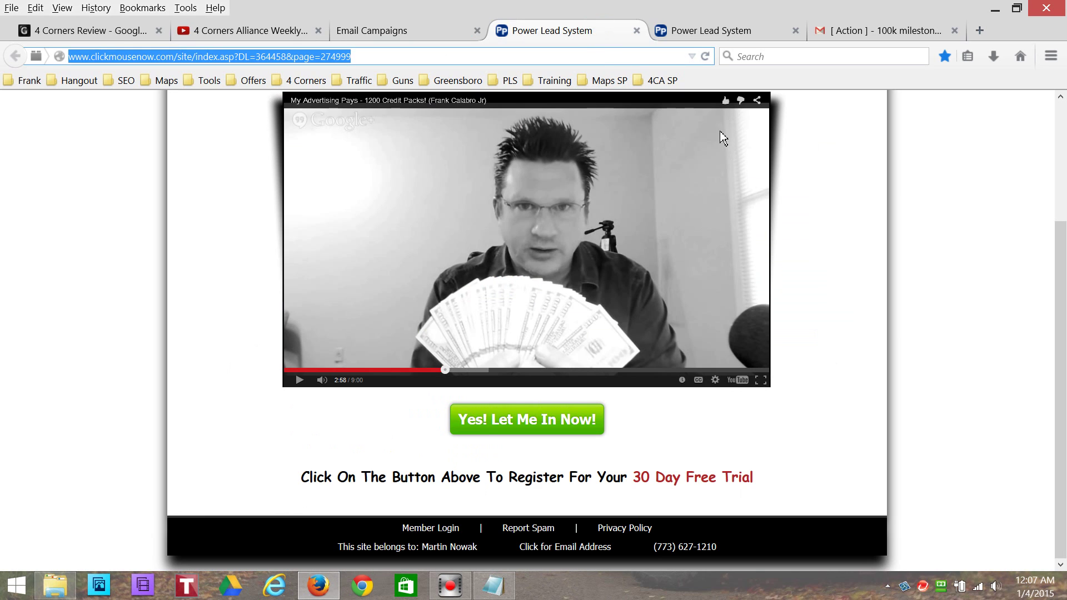
click(611, 84)
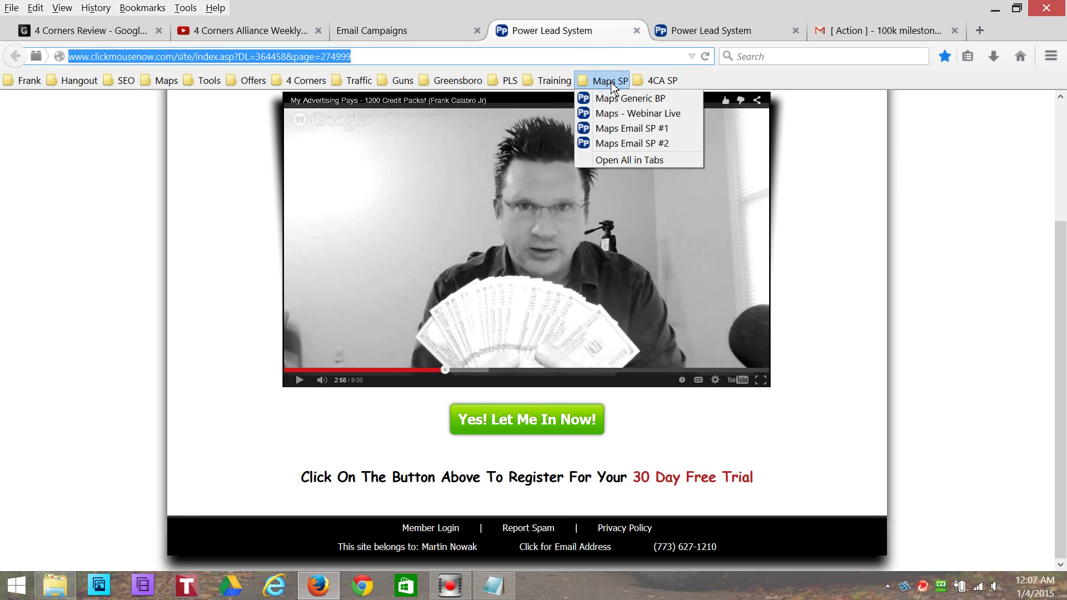
click(620, 131)
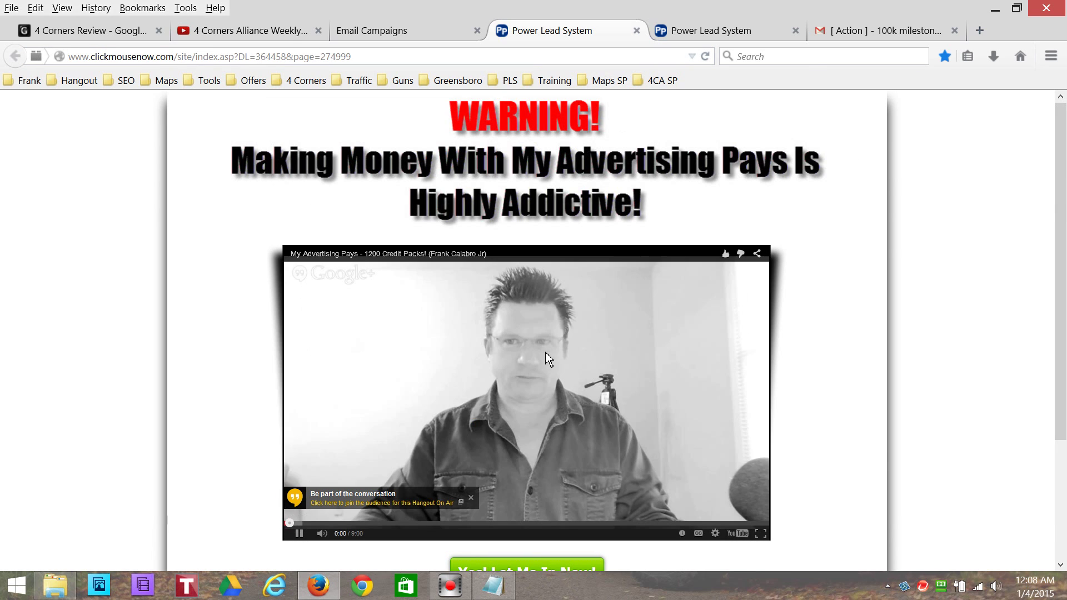
click(546, 352)
click(417, 30)
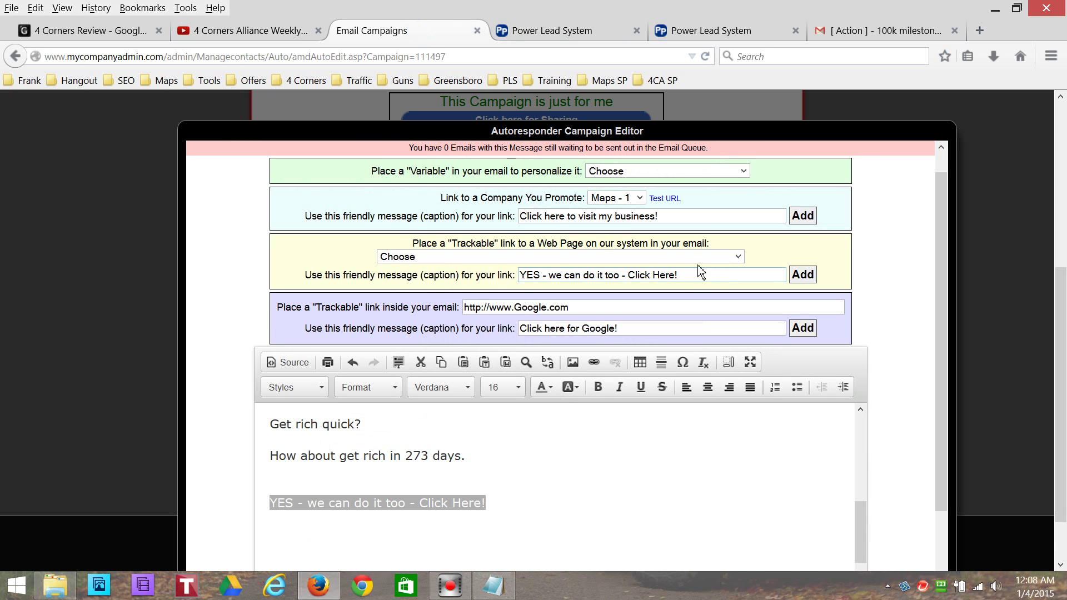
Replace the selected call-to-action line in the email body with a trackable link to the Maps Email Marketing #1 page
click(737, 257)
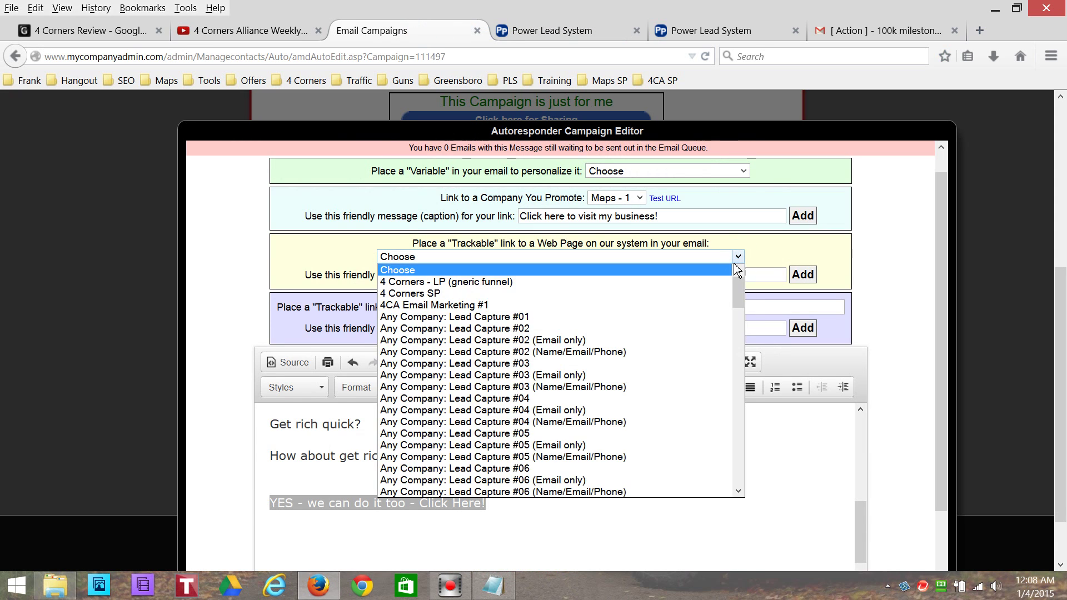
scroll(661, 349, down, 6)
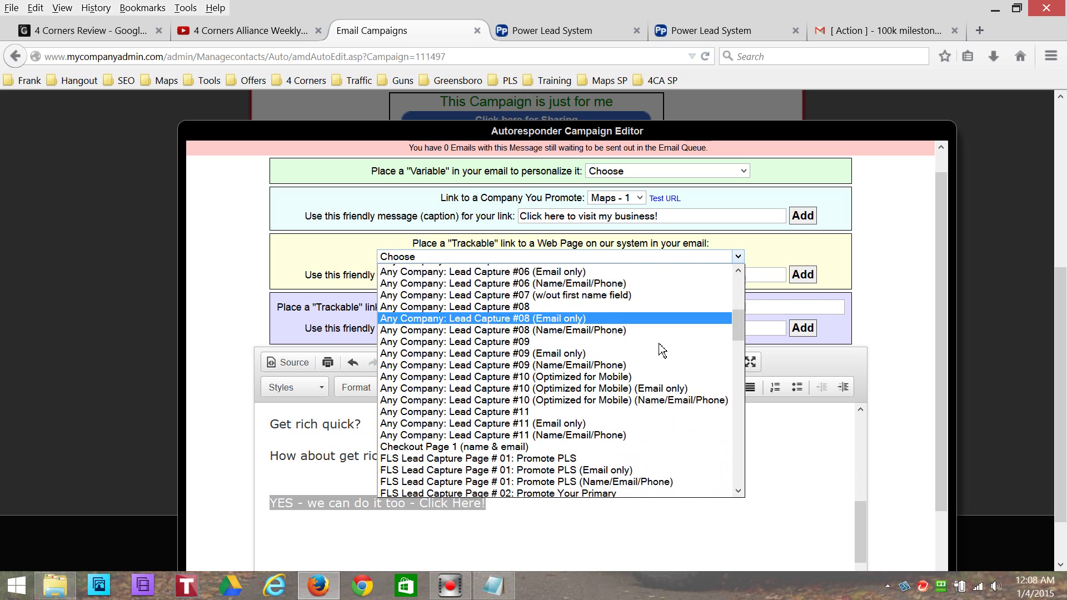
scroll(662, 349, down, 6)
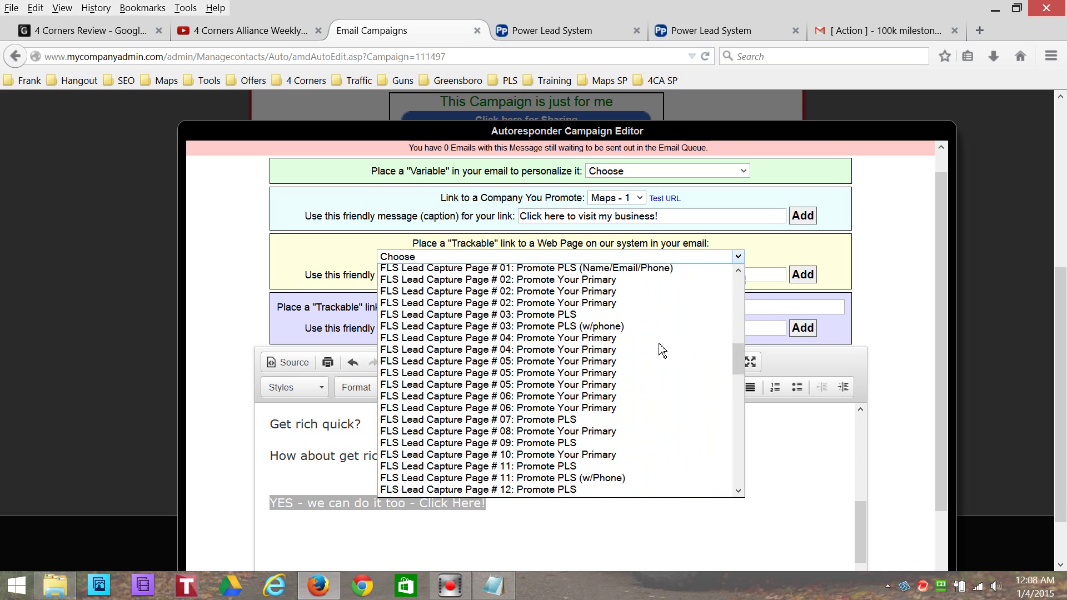
scroll(661, 348, down, 6)
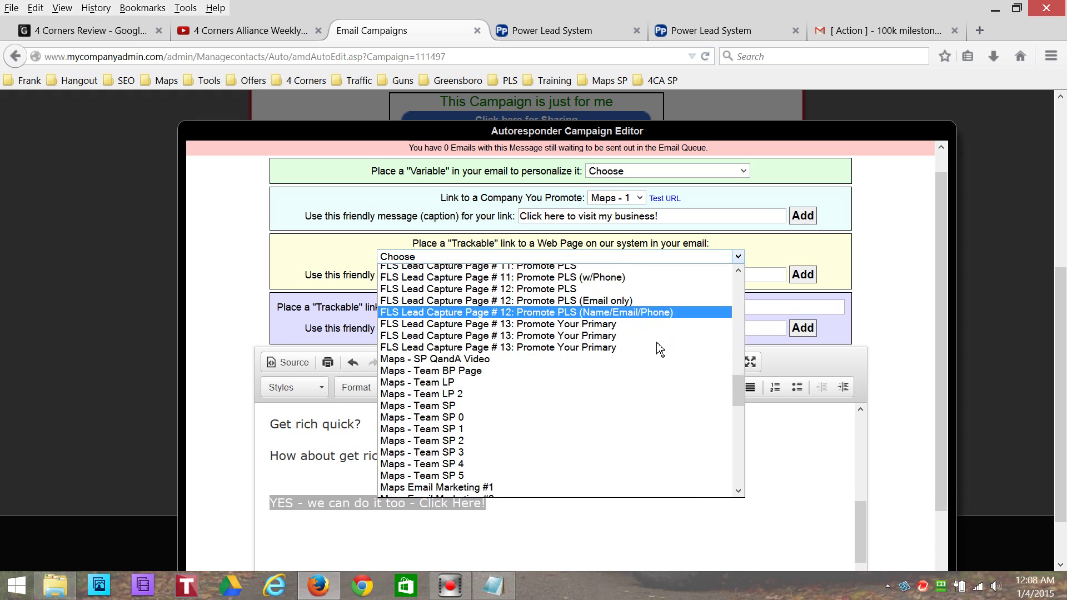
scroll(660, 349, down, 3)
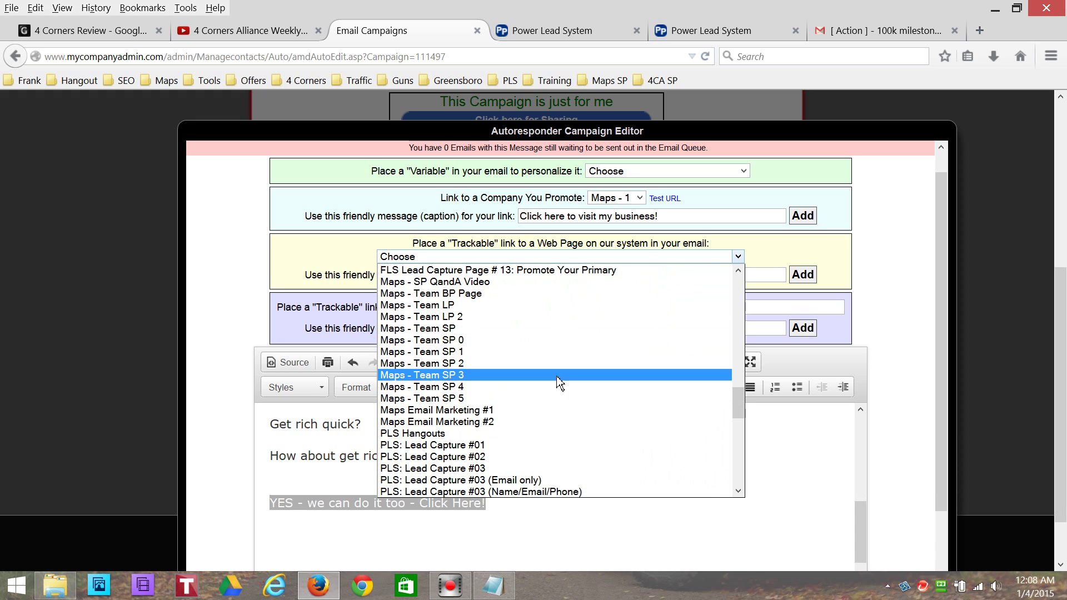
click(434, 411)
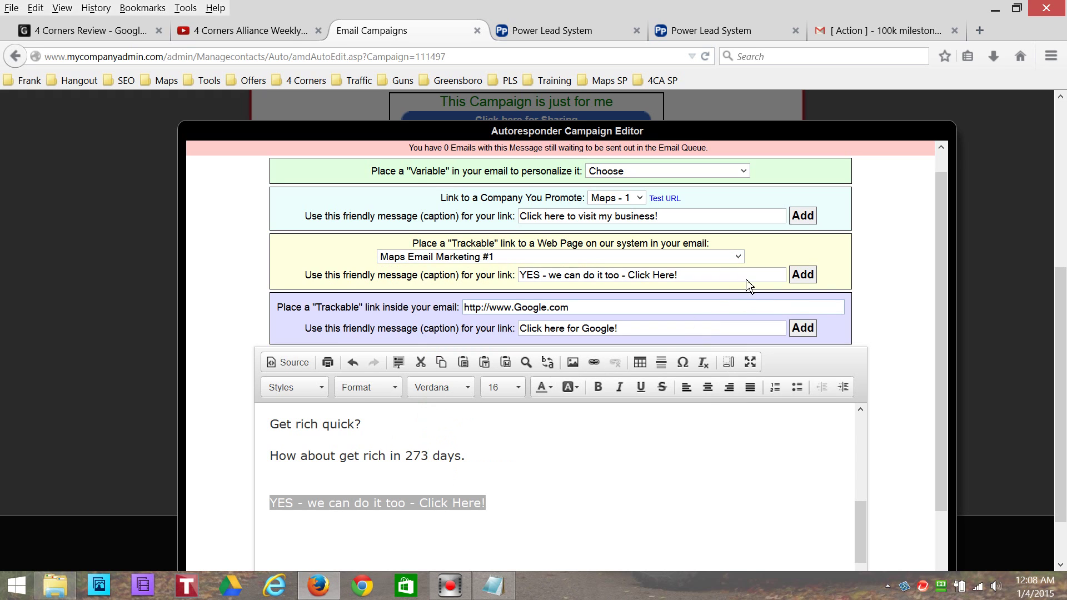
click(800, 277)
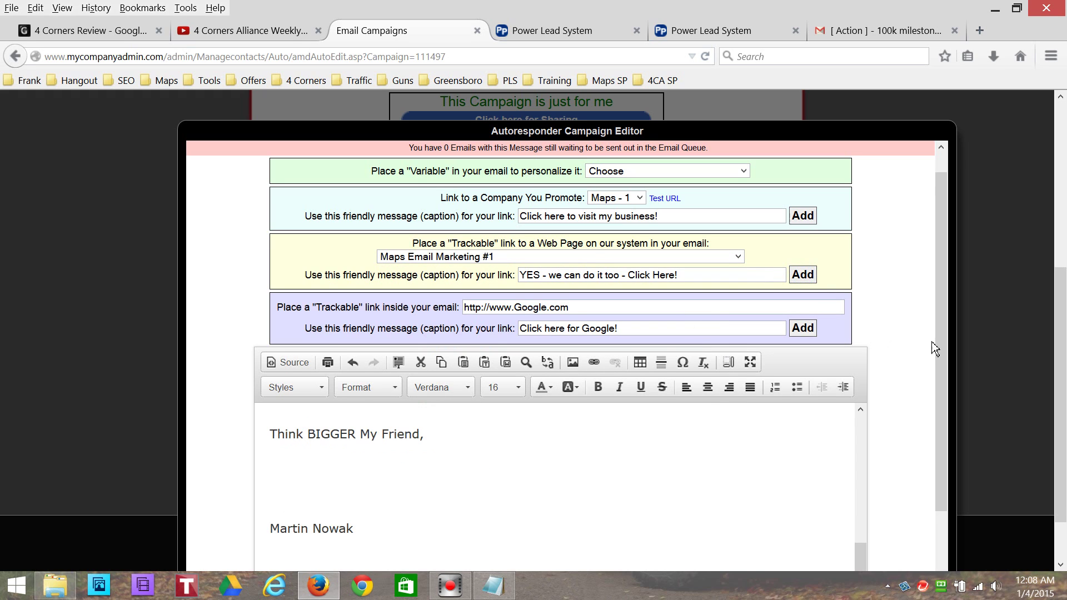
Review the email body around the inserted link and save the changes to the campaign email
scroll(926, 350, down, 2)
scroll(926, 350, down, 1)
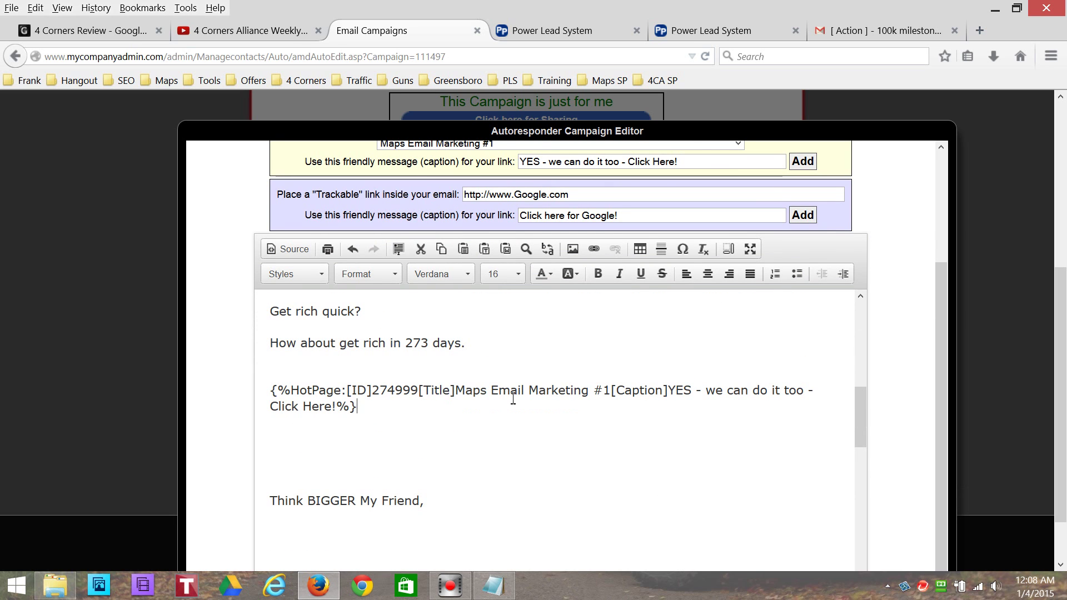
scroll(580, 448, down, 7)
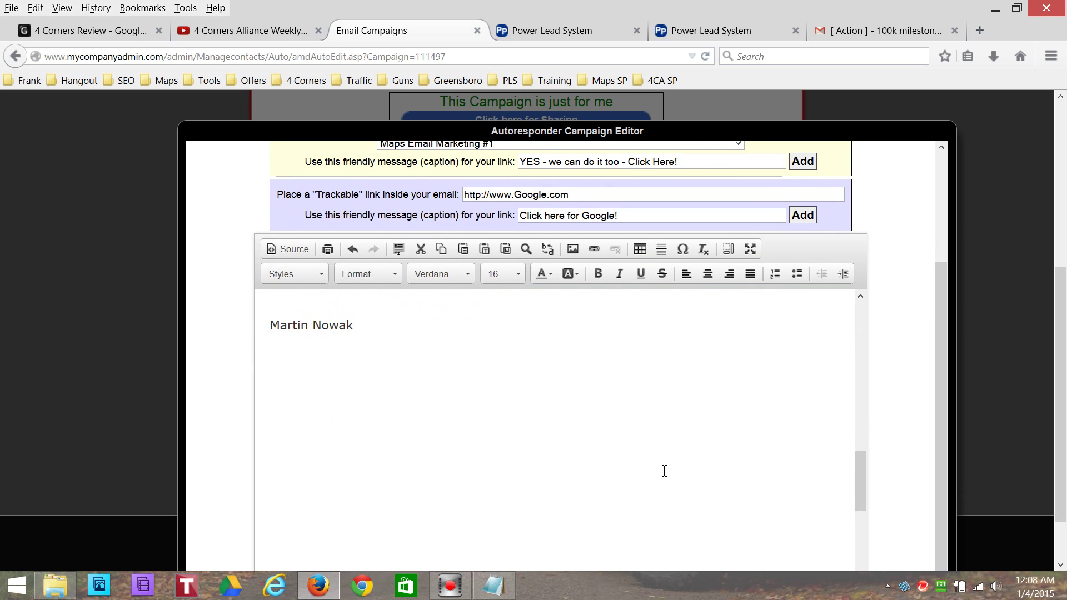
scroll(724, 466, up, 7)
scroll(923, 411, up, 3)
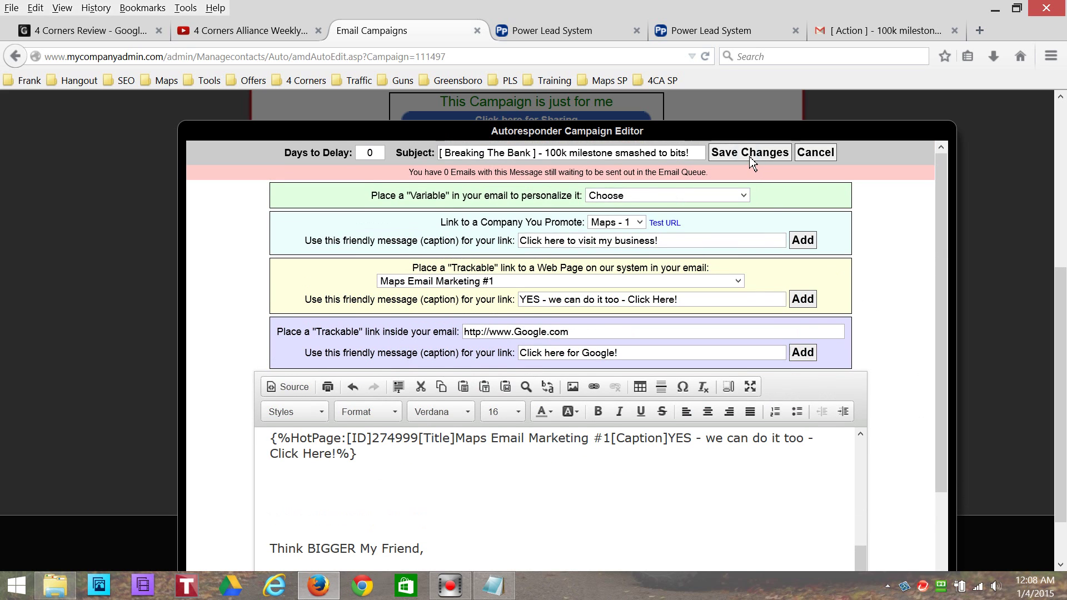
click(751, 158)
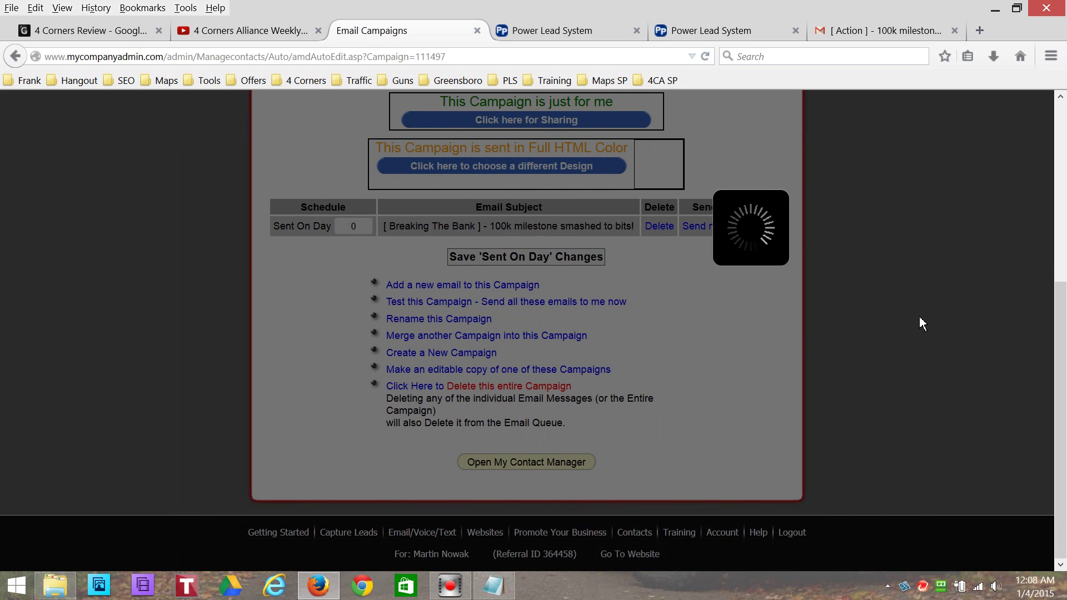
scroll(920, 318, down, 3)
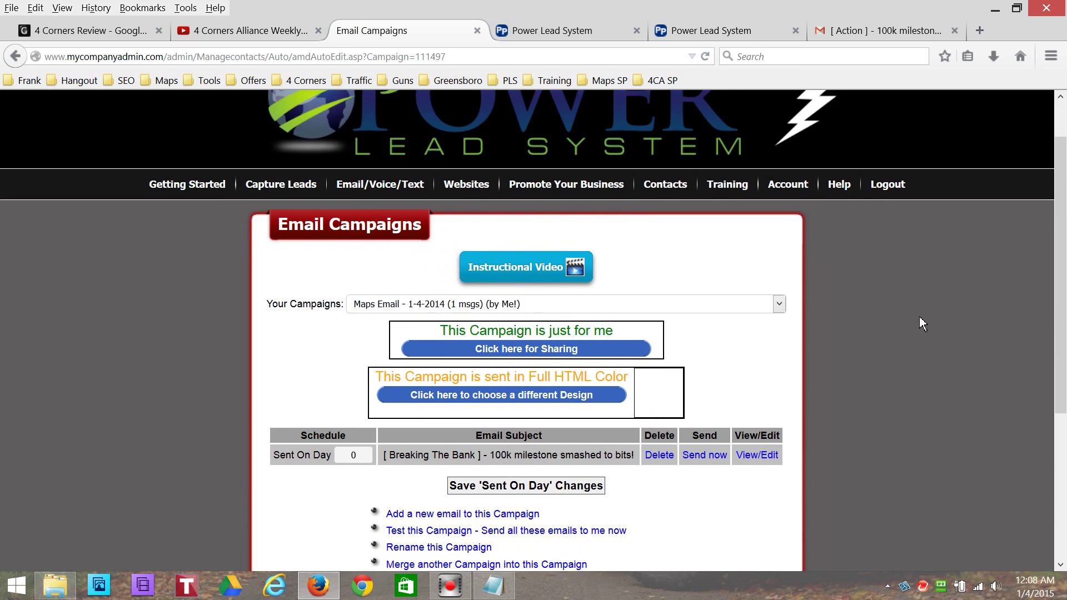
scroll(919, 317, down, 2)
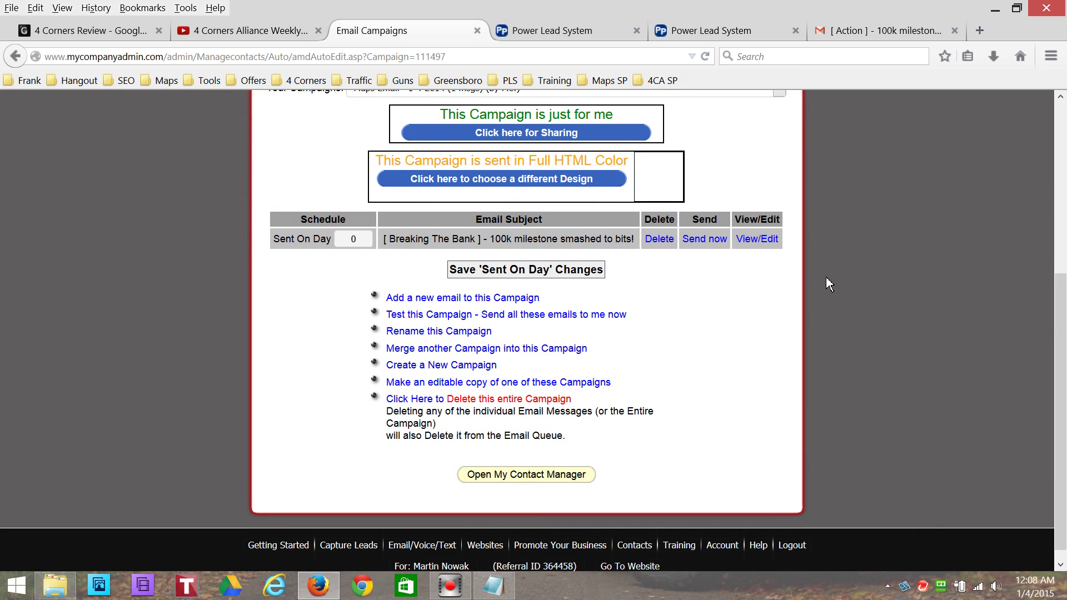
click(696, 250)
Switch to Gmail and examine the "[ Action ] - 100k milestone smashed to bits!" email from its stats image to its closing
click(871, 37)
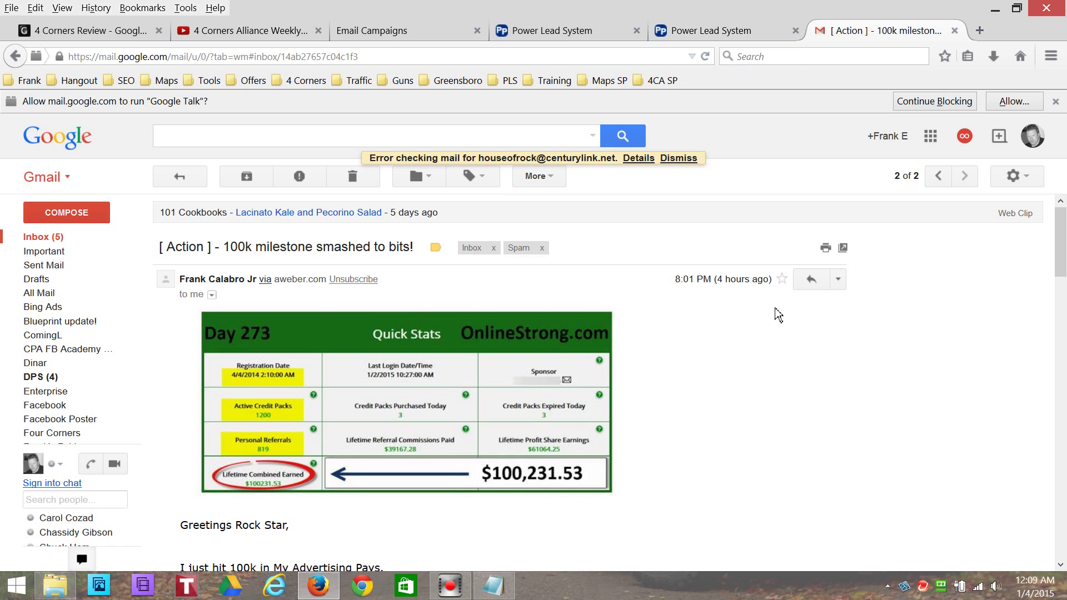
scroll(785, 332, down, 1)
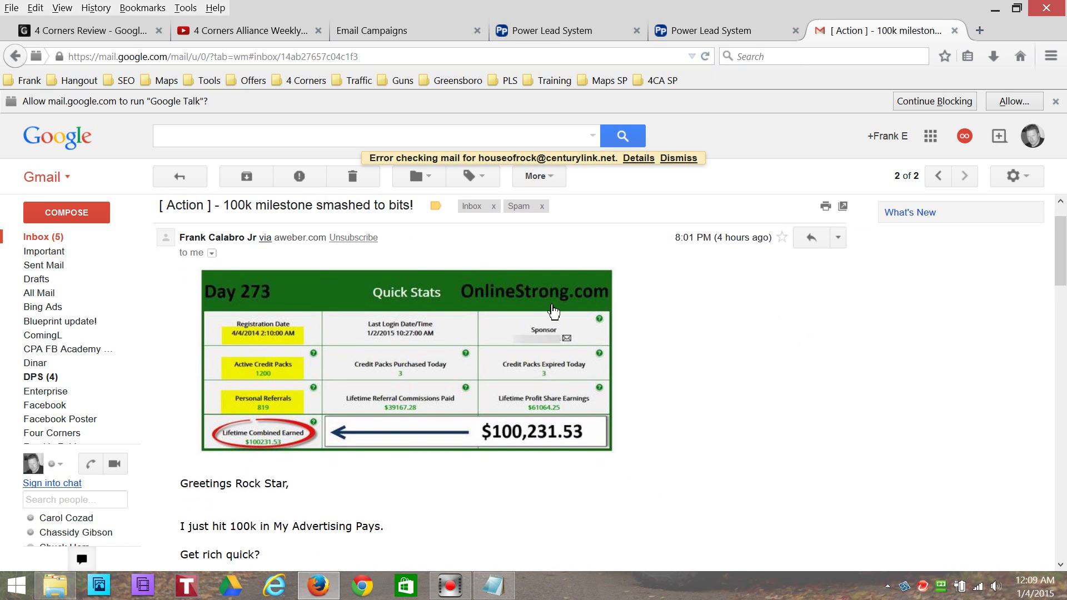
scroll(670, 395, down, 3)
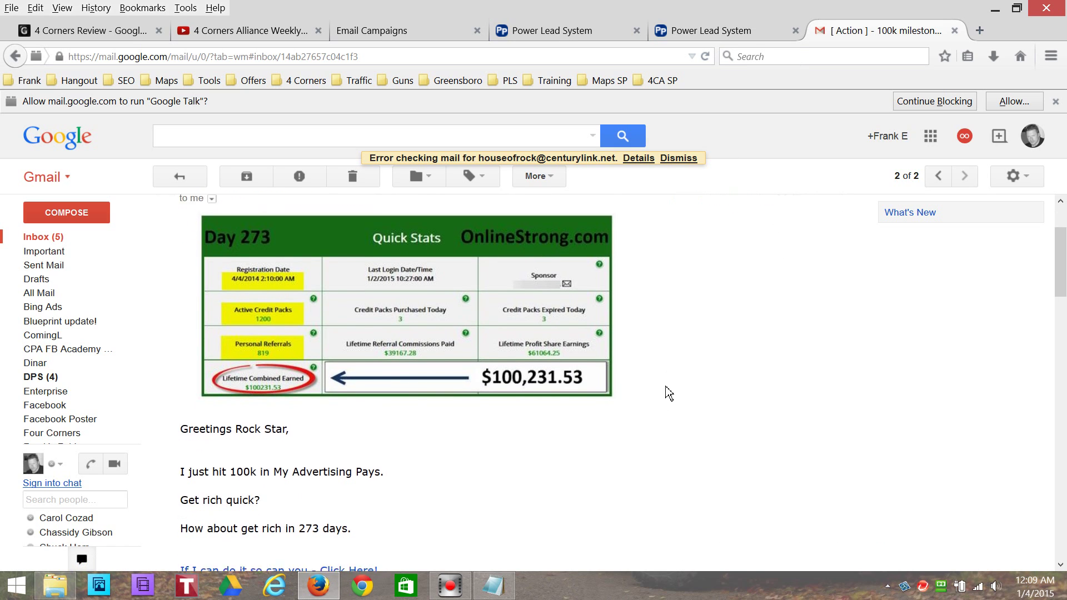
scroll(669, 395, up, 2)
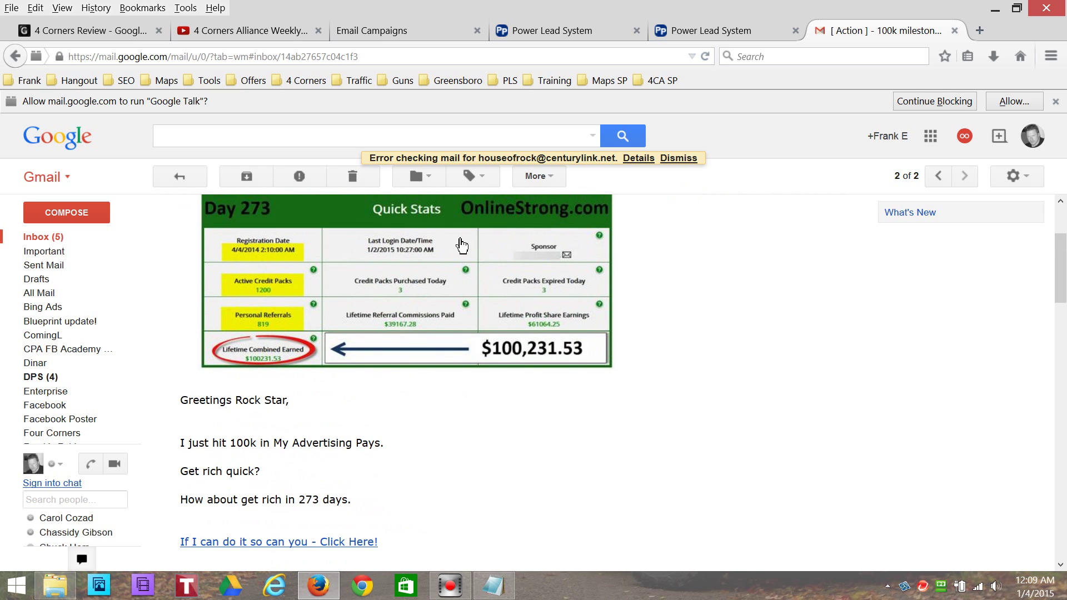
scroll(707, 344, down, 2)
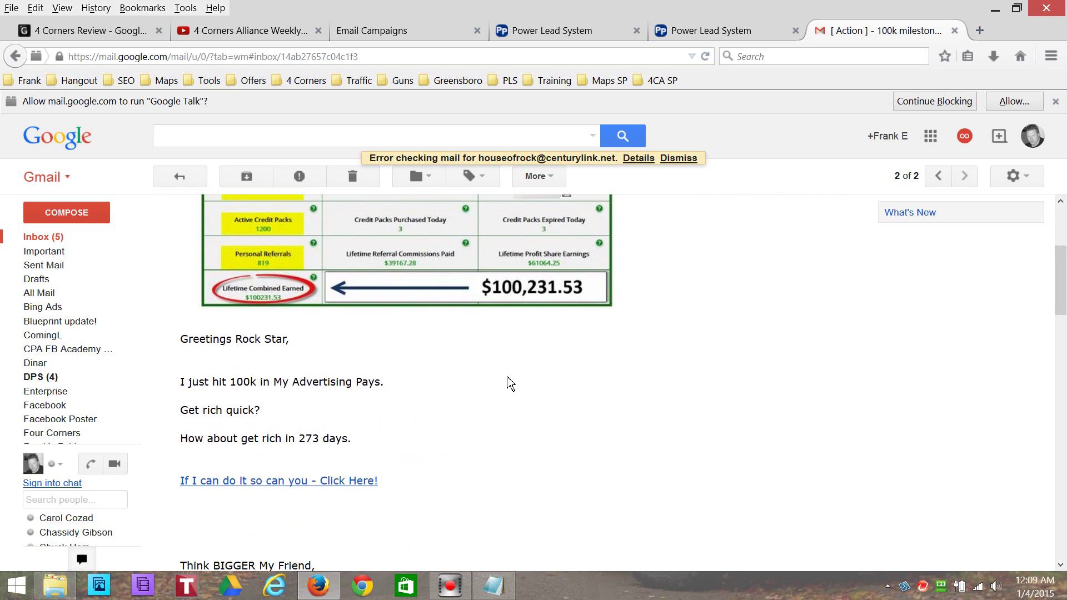
scroll(387, 477, down, 3)
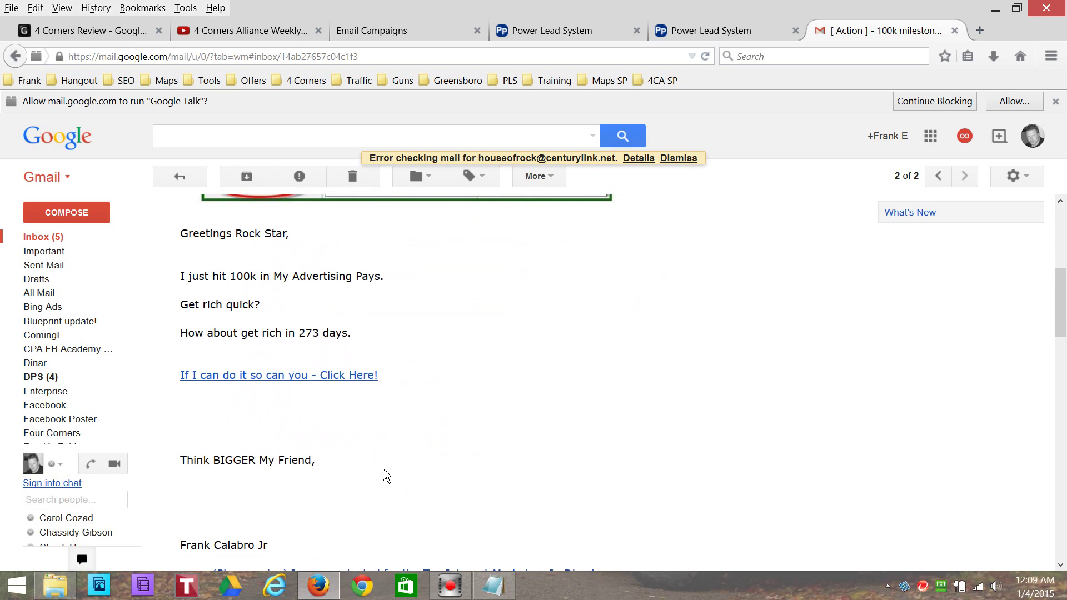
Follow the email's "If I can do it so can you - Click Here!" link, close its landing page and review the message through its postscript
scroll(387, 471, up, 2)
click(251, 376)
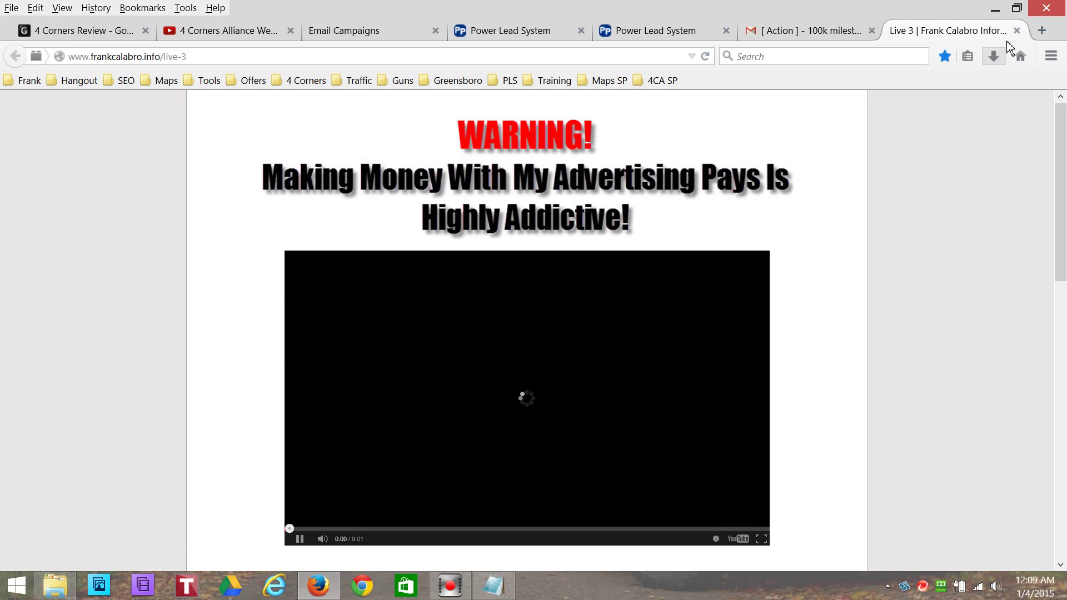
click(1016, 30)
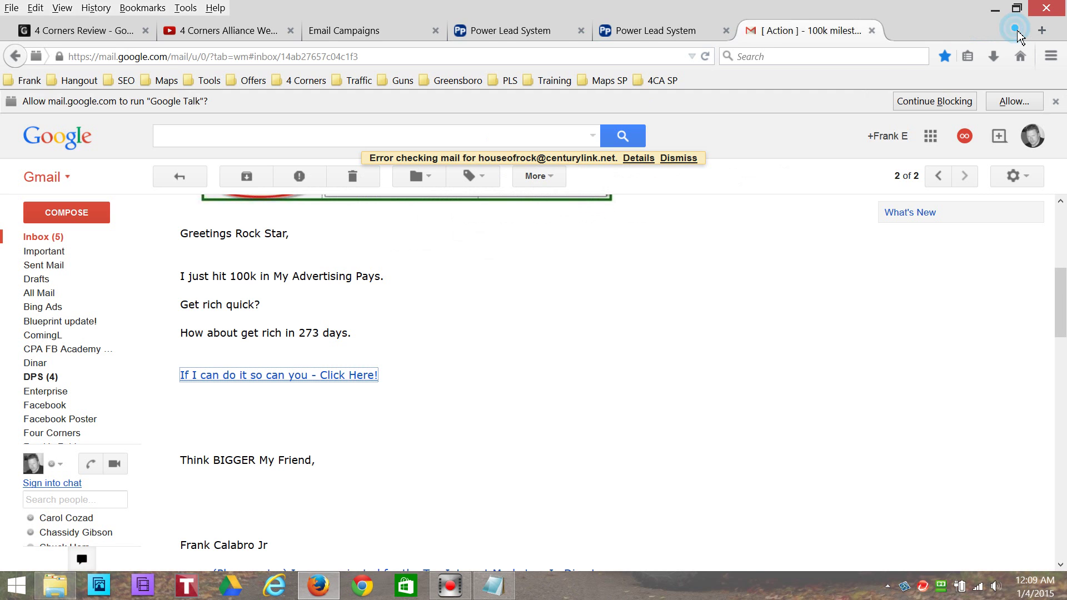
scroll(732, 402, up, 5)
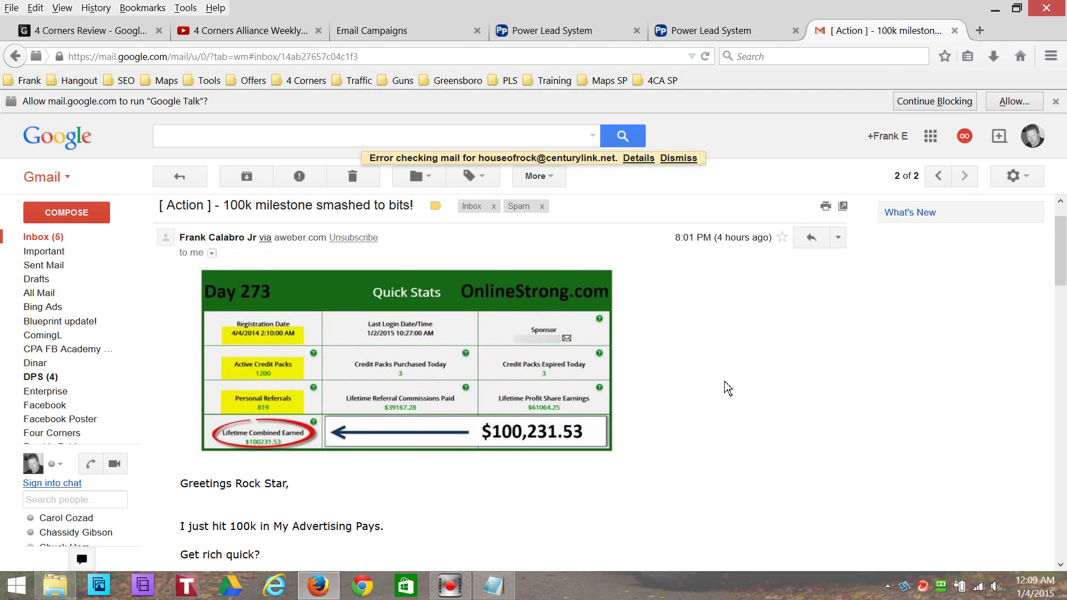
scroll(726, 385, down, 6)
scroll(728, 390, down, 3)
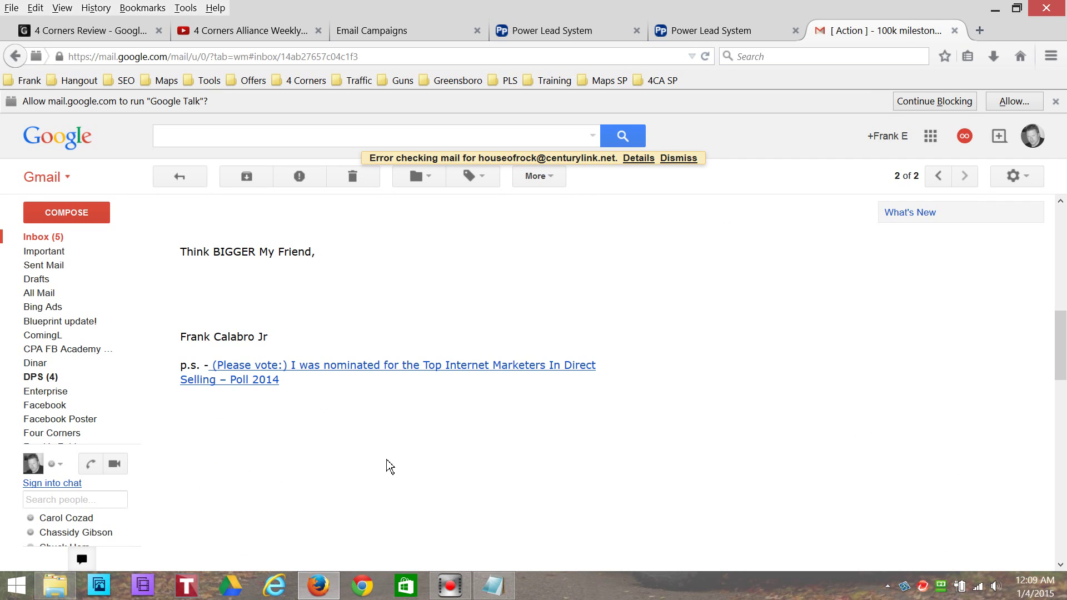
scroll(414, 450, up, 8)
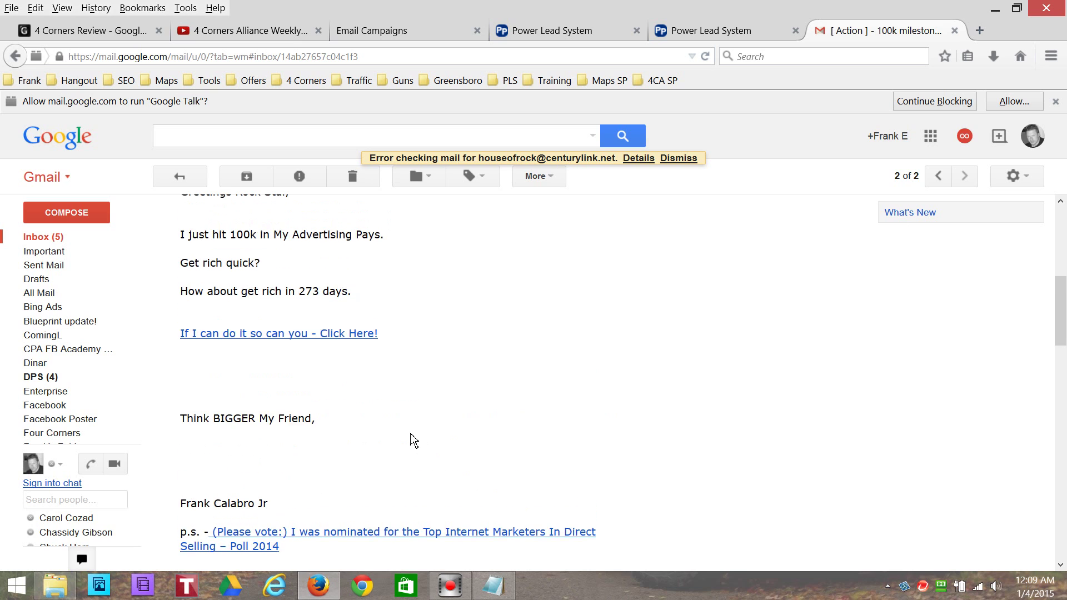
scroll(438, 402, up, 1)
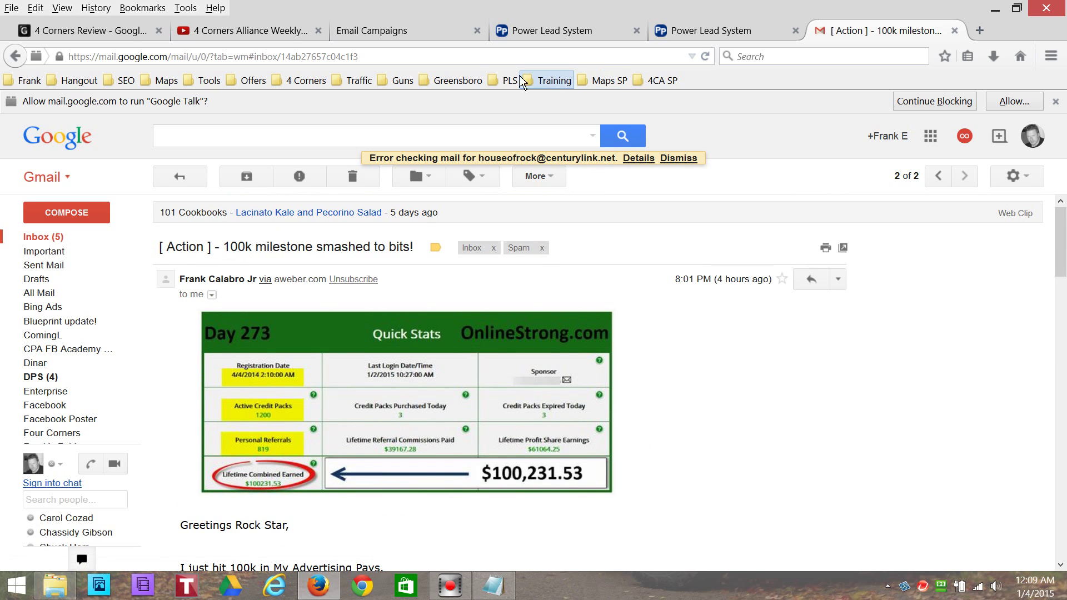
Return to the Power Lead System email campaigns page and open the page for sending a campaign to contacts
click(428, 39)
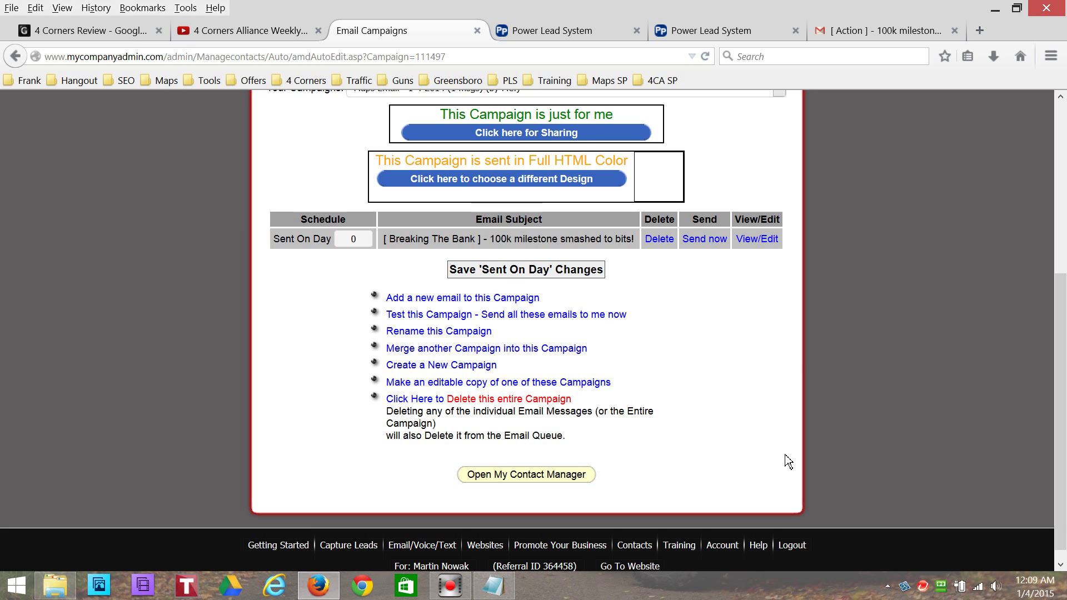
scroll(787, 462, up, 3)
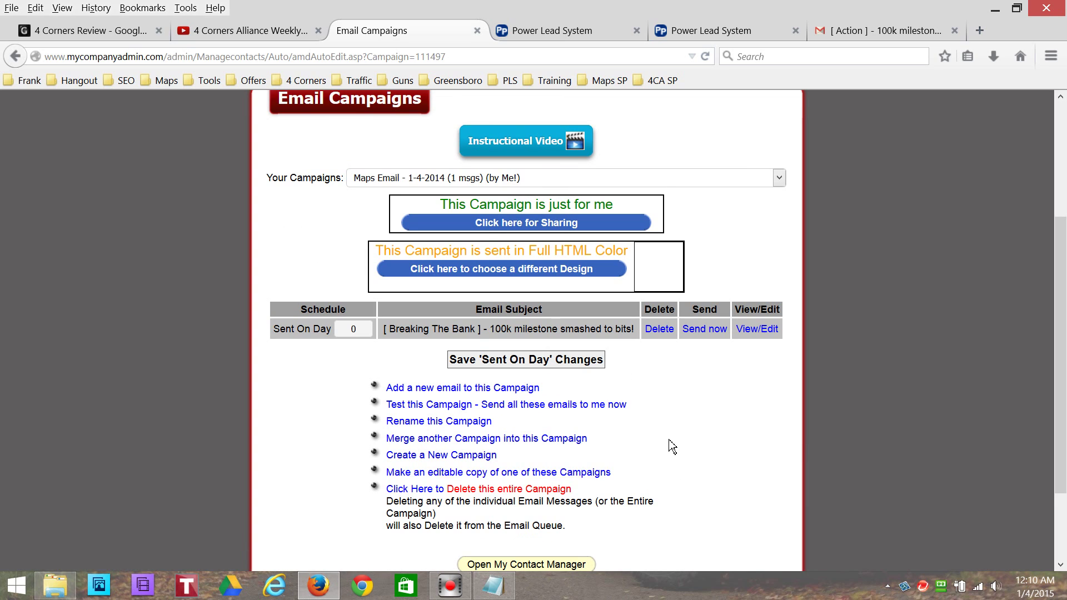
scroll(672, 443, up, 4)
scroll(672, 443, up, 2)
mouse_move(394, 247)
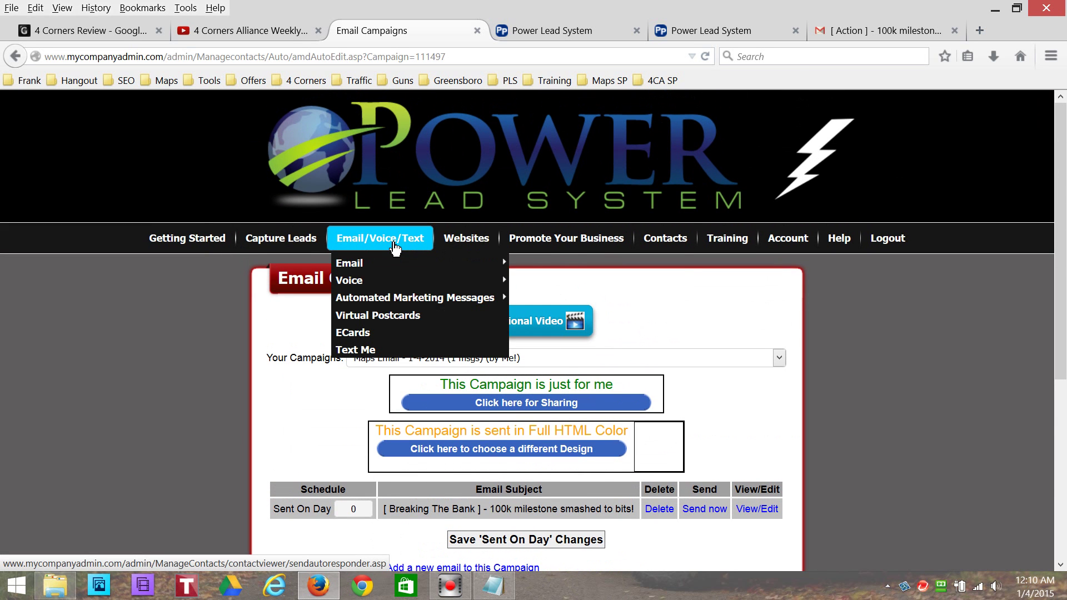
mouse_move(391, 271)
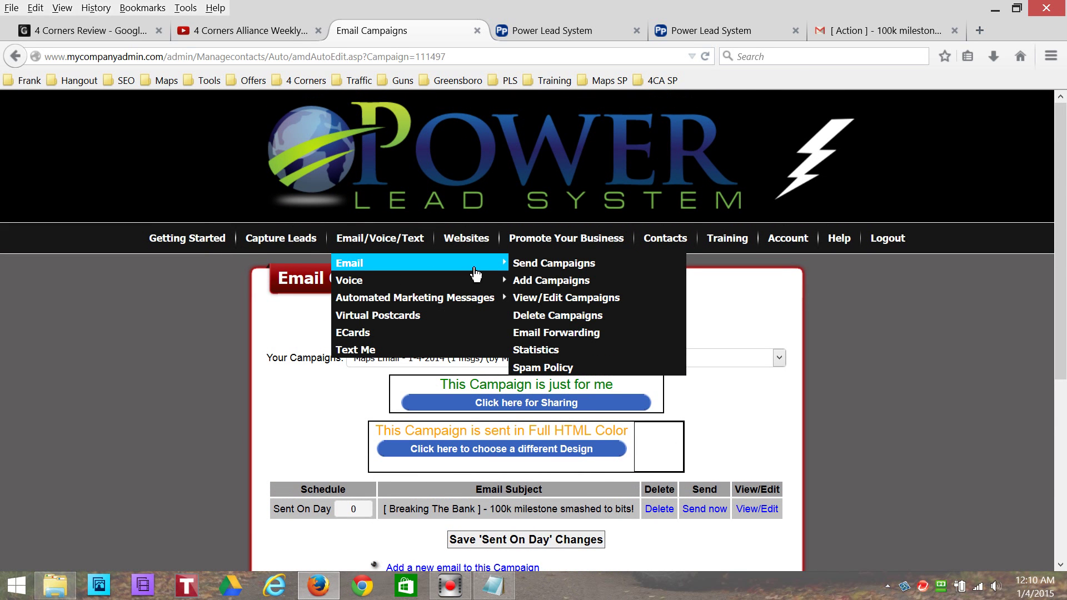
click(549, 269)
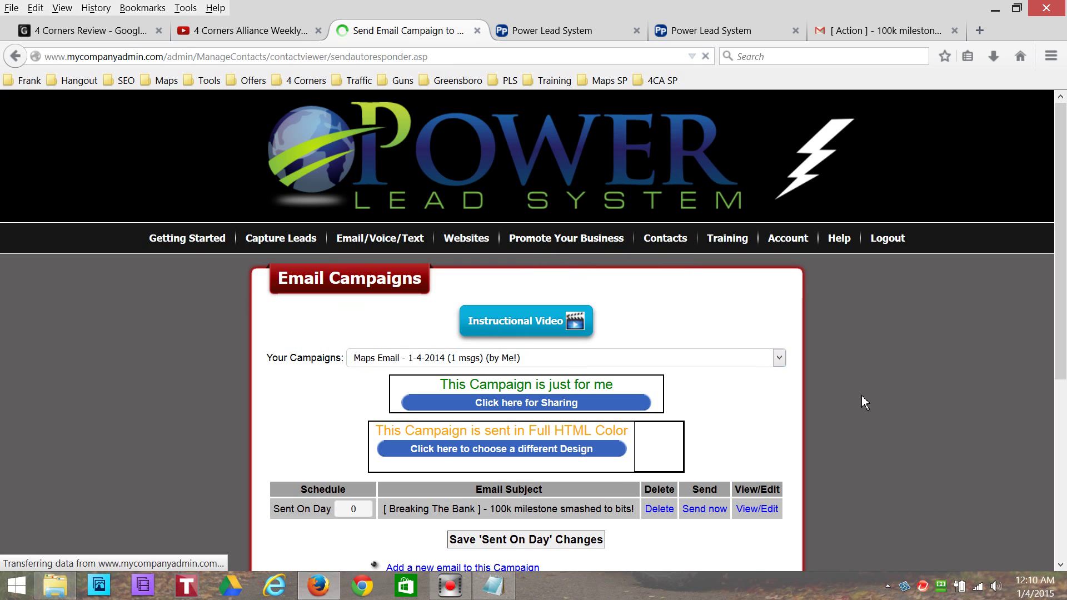
Choose "Maps Email - 1-4-2014" as the campaign to send
scroll(870, 392, down, 3)
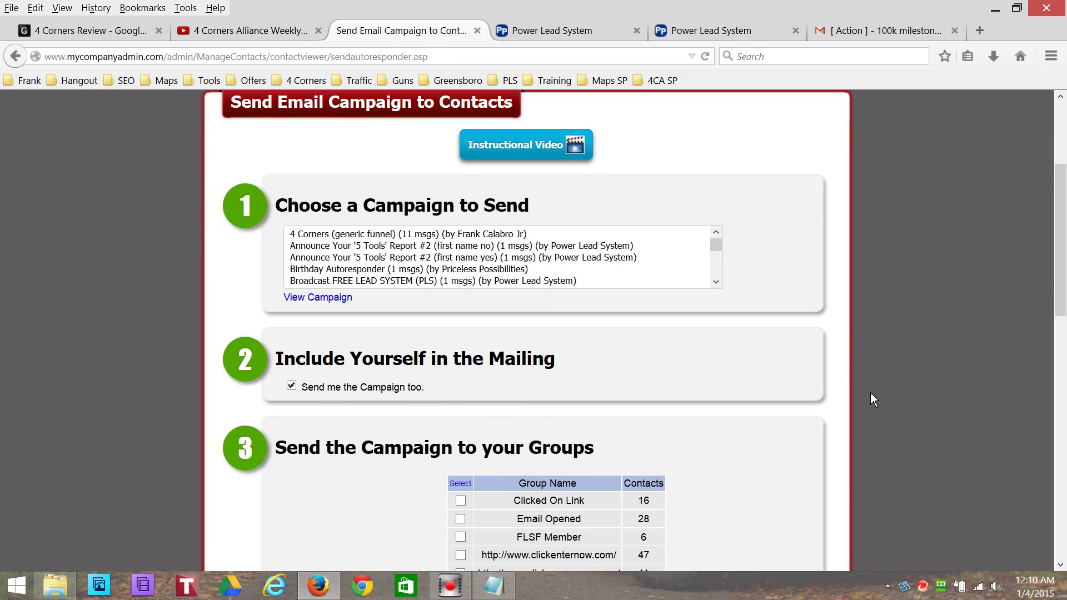
drag(716, 243, 716, 273)
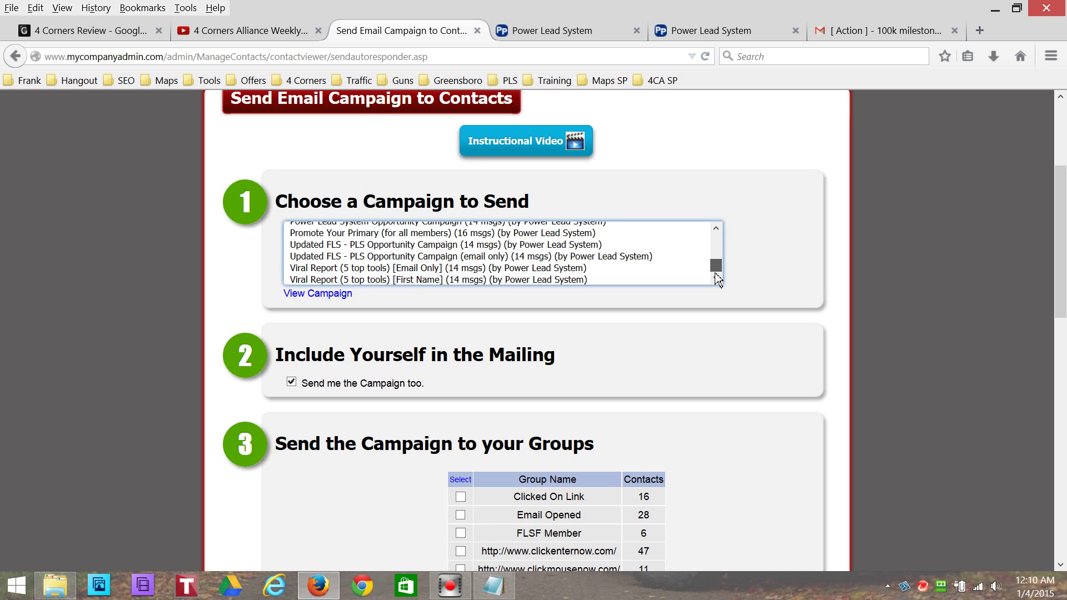
click(716, 229)
click(715, 229)
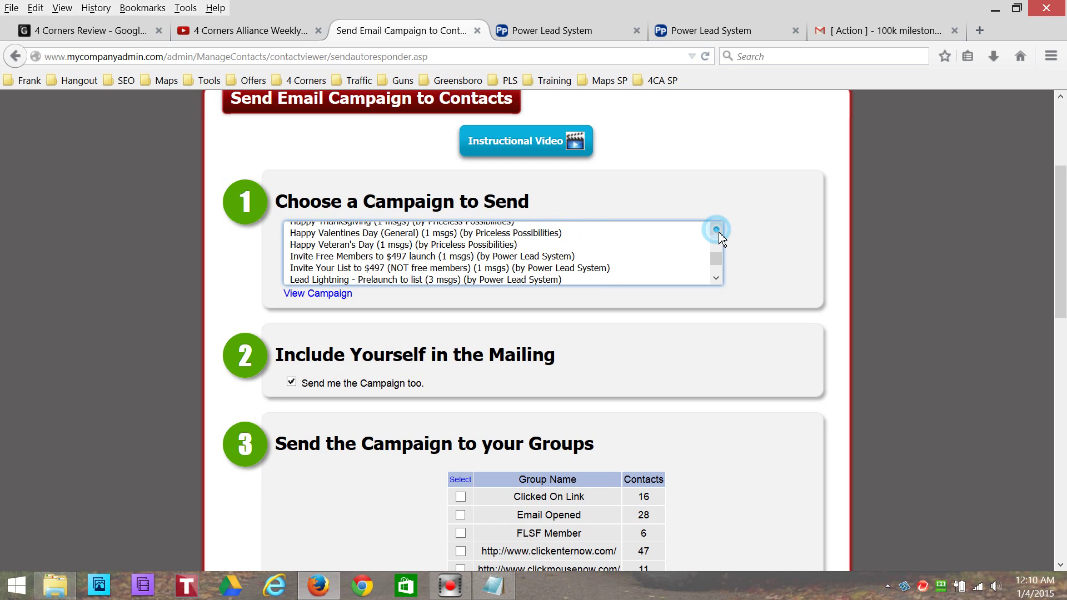
click(720, 279)
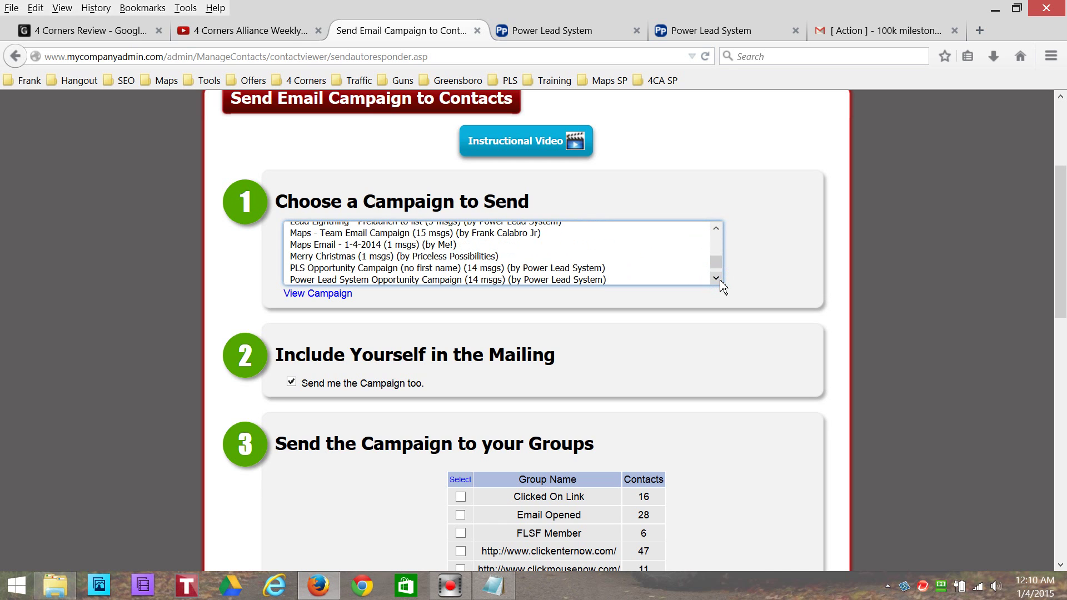
click(353, 247)
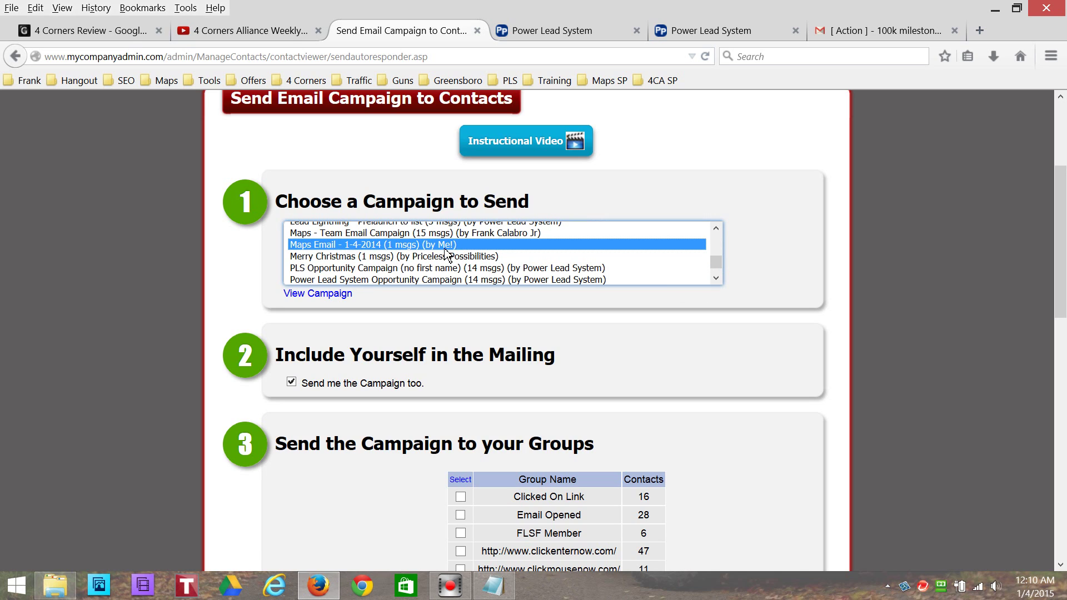
Try selecting all contact groups, toggle individual groups as recipients, and clear the whole group selection
scroll(850, 371, down, 3)
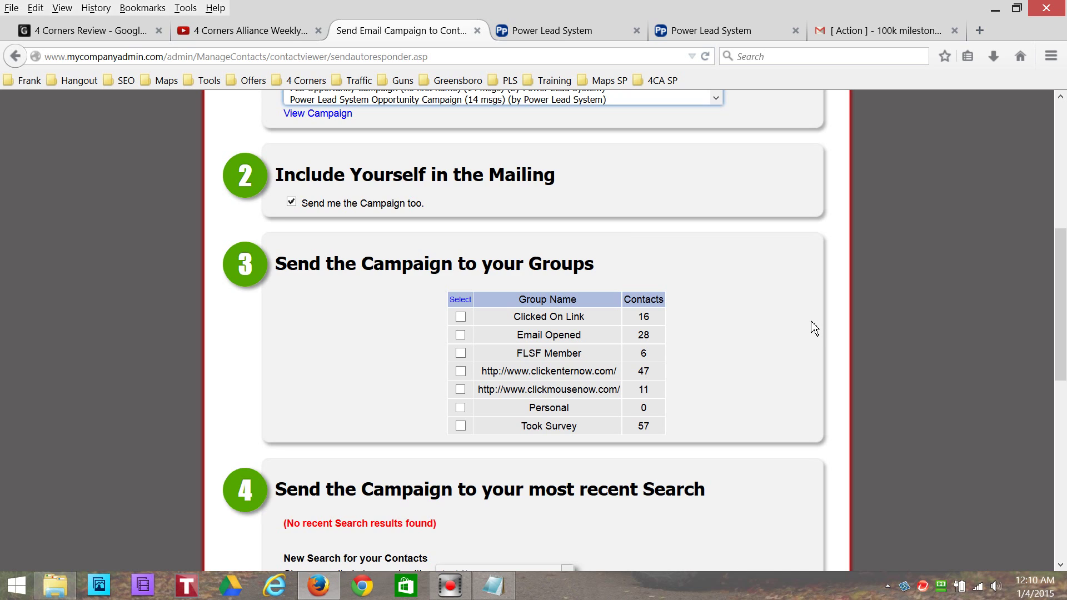
click(461, 301)
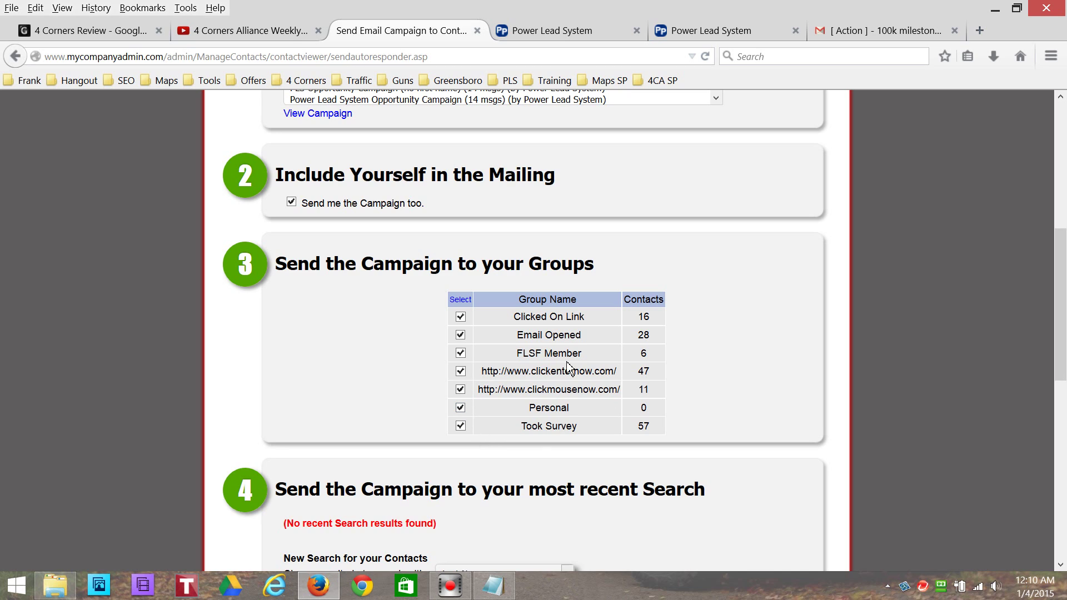
click(460, 352)
click(462, 355)
click(460, 372)
click(461, 390)
click(460, 353)
click(461, 334)
click(460, 316)
click(464, 303)
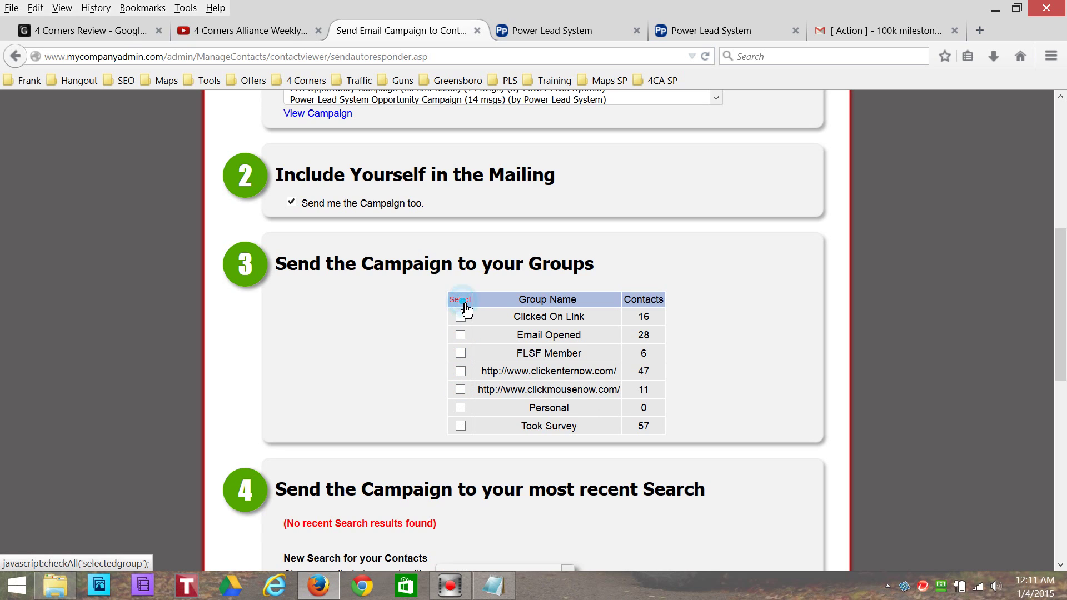
Select all contact groups as recipients and continue to the send date settings
click(463, 302)
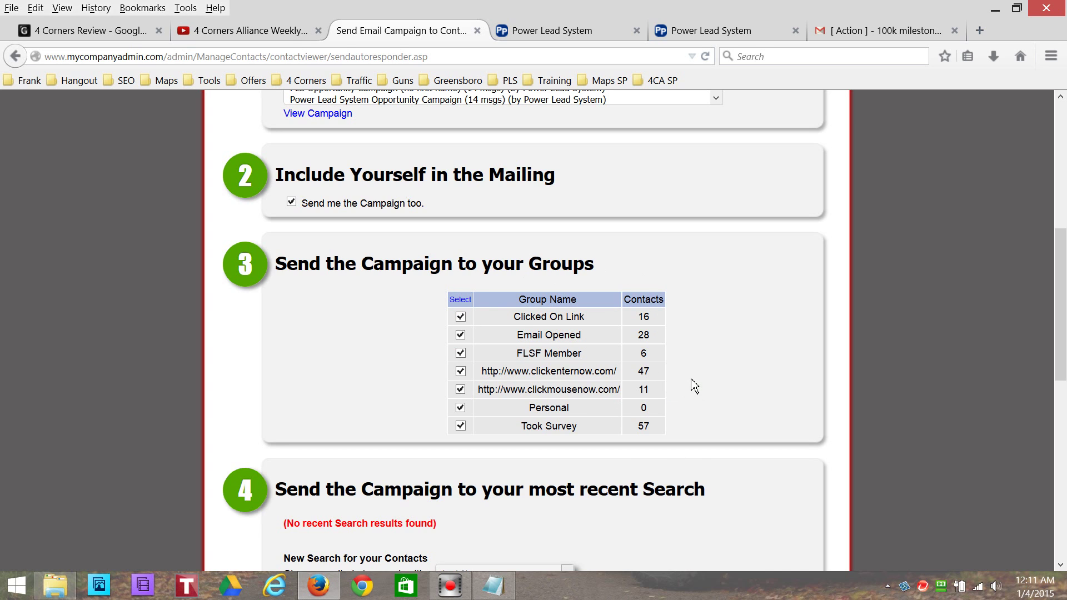
scroll(693, 385, down, 5)
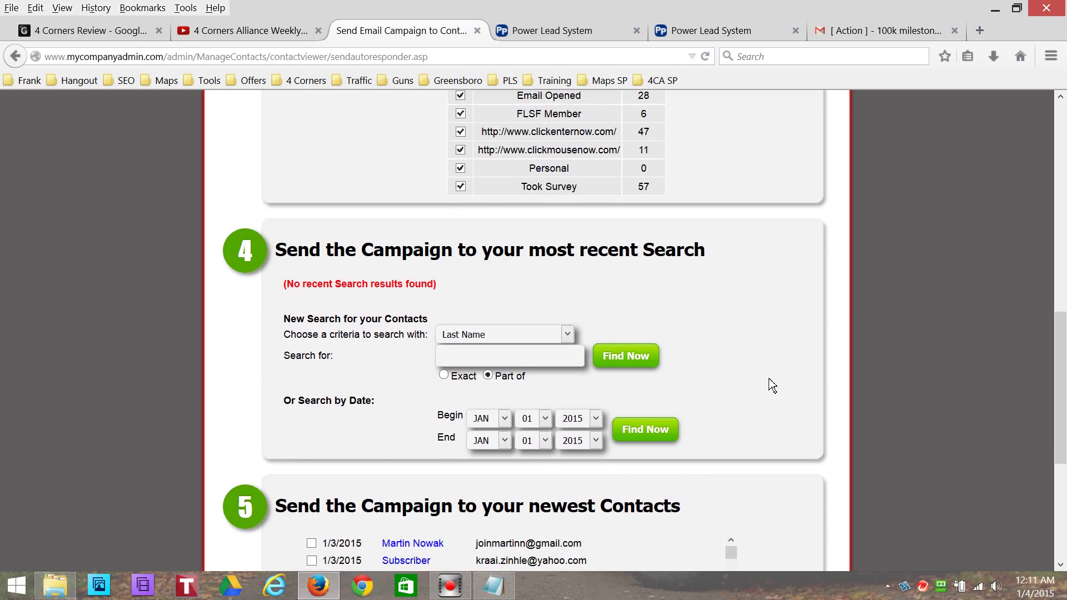
scroll(875, 375, down, 4)
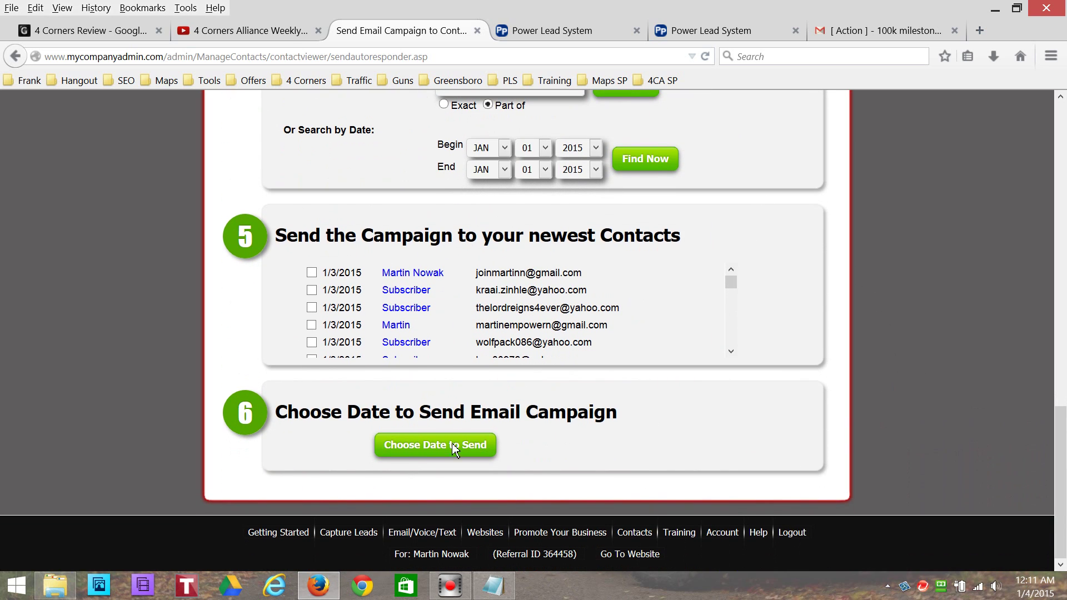
click(465, 457)
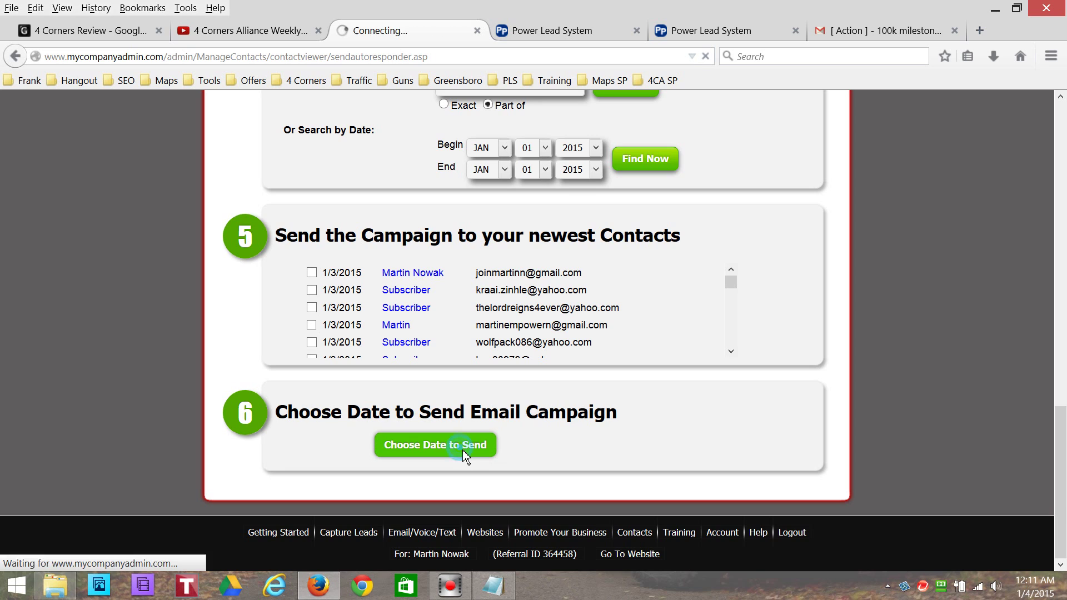
Check the mailing's domain choices and schedule the first email for 6 hours after the Current Time
scroll(890, 427, down, 4)
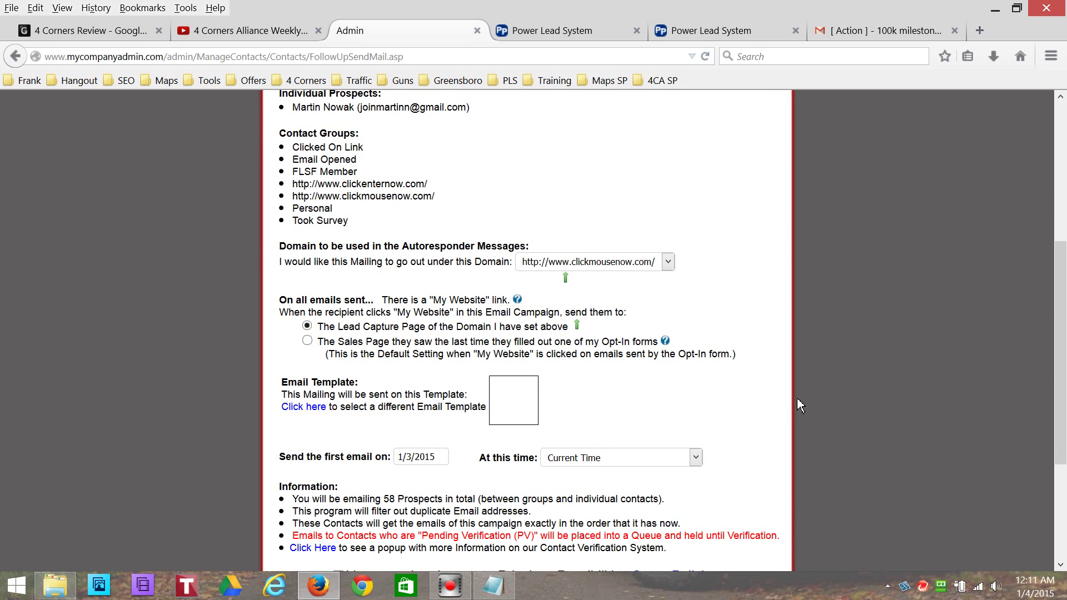
click(667, 263)
click(799, 290)
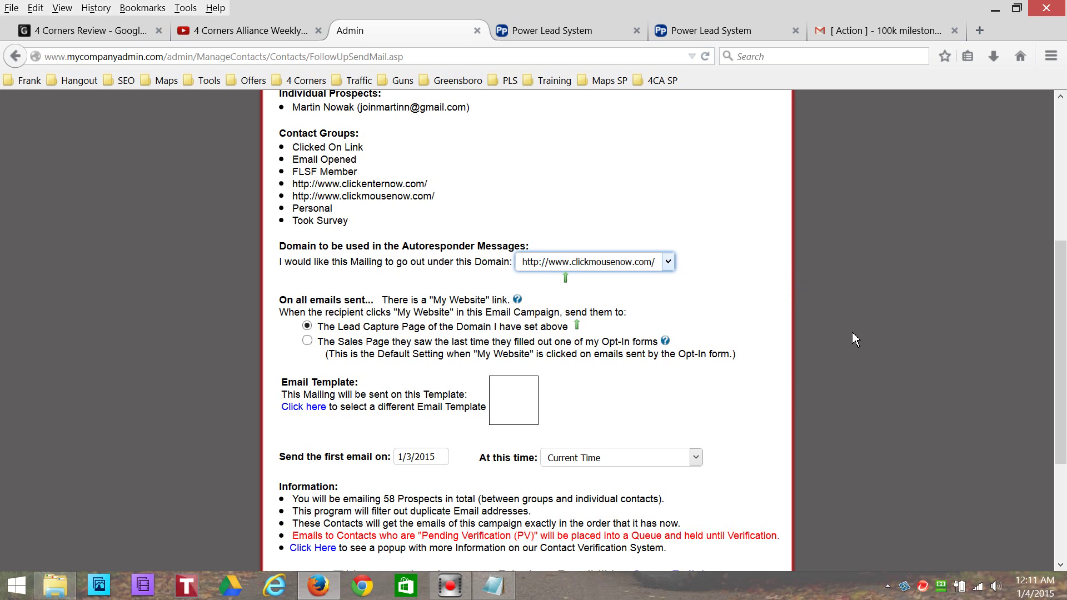
scroll(854, 339, down, 2)
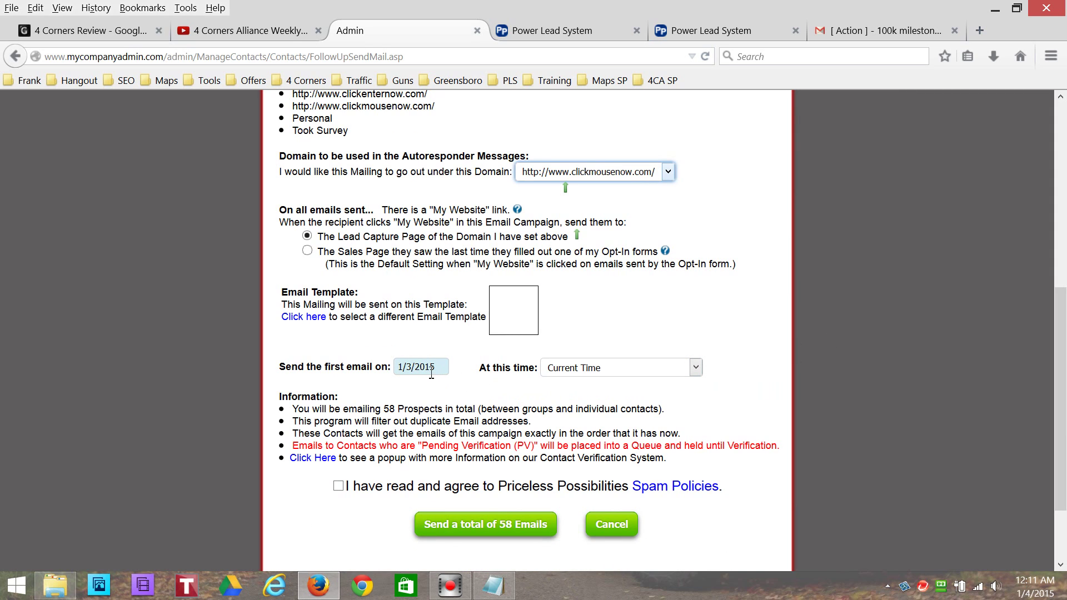
click(695, 368)
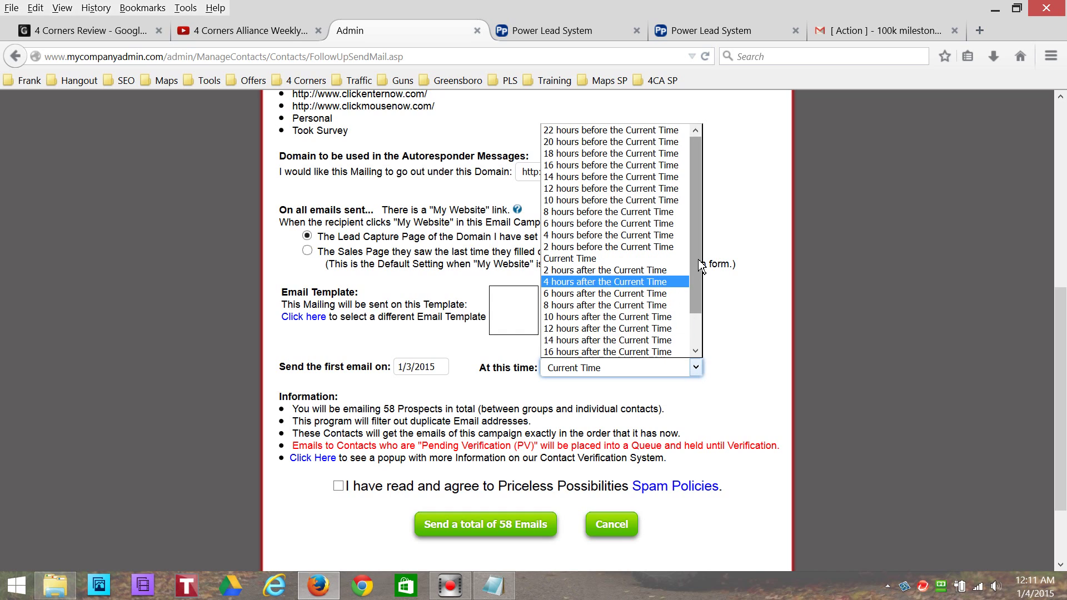
scroll(702, 282, down, 1)
drag(700, 277, 700, 284)
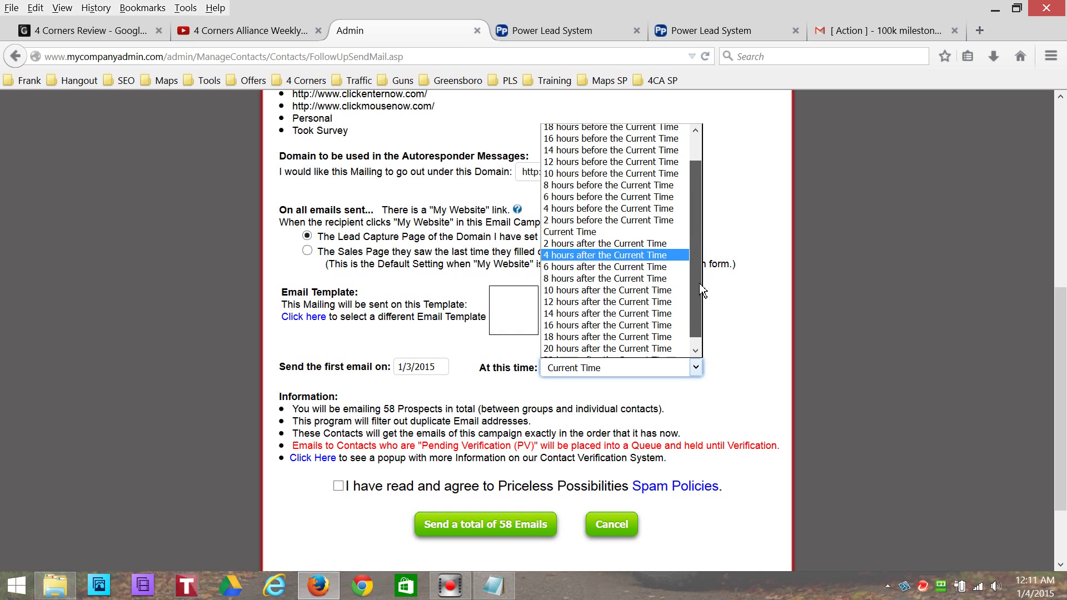
click(657, 269)
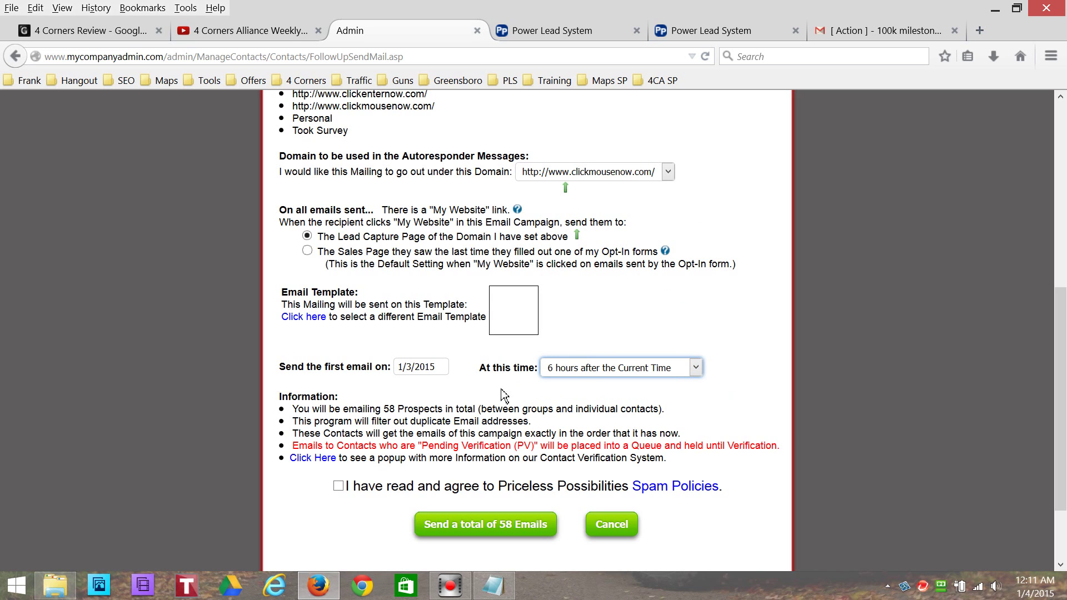
Agree to the Priceless Possibilities Spam Policies and submit the campaign for sending
click(338, 486)
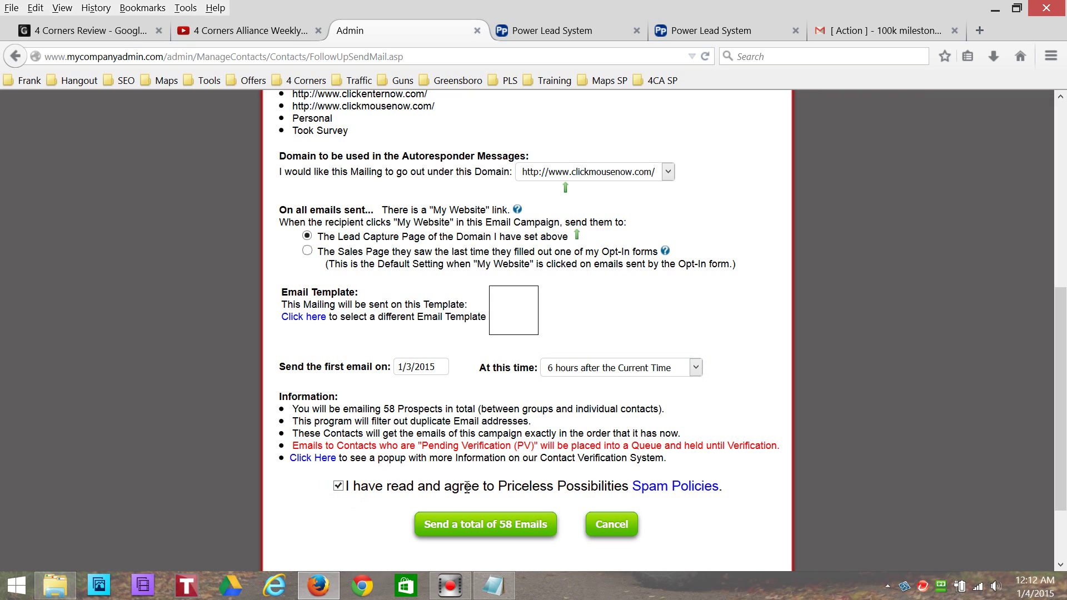
scroll(907, 441, down, 3)
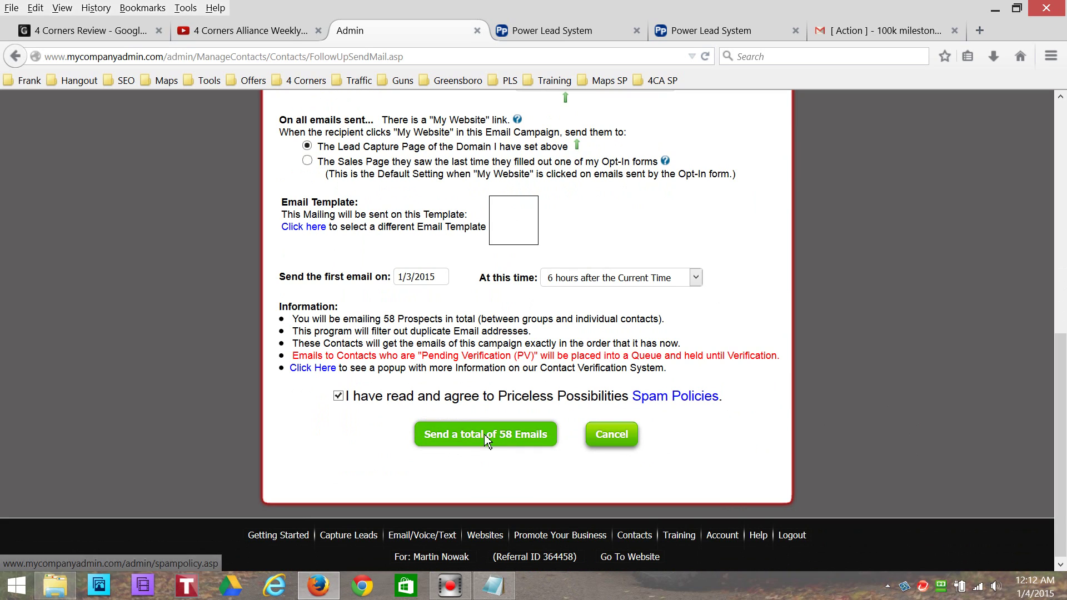
click(515, 442)
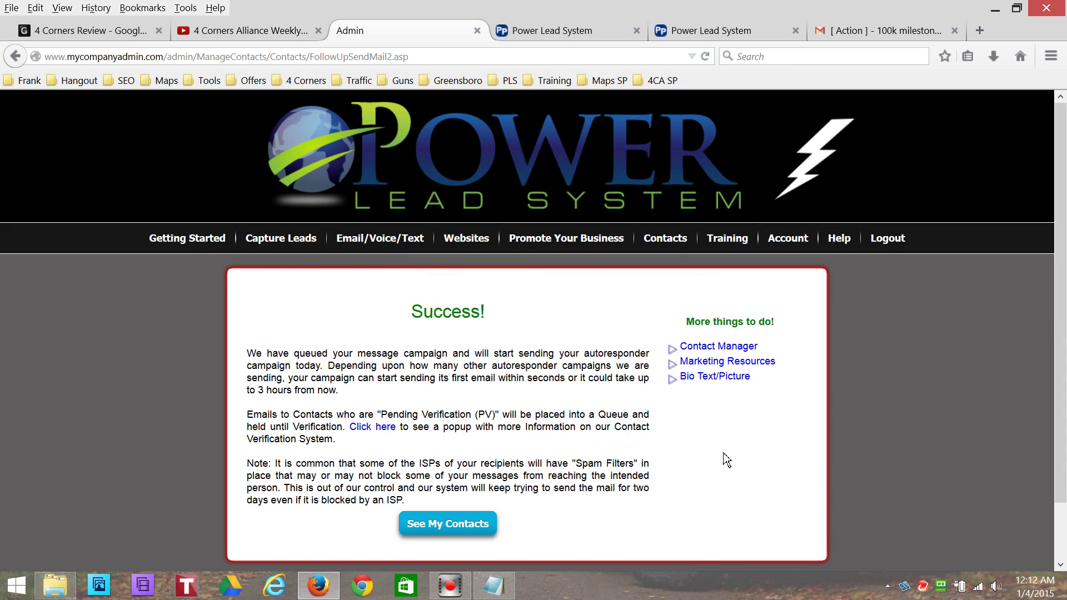
View the contact list from the success page and open the form for creating a new email campaign
click(482, 532)
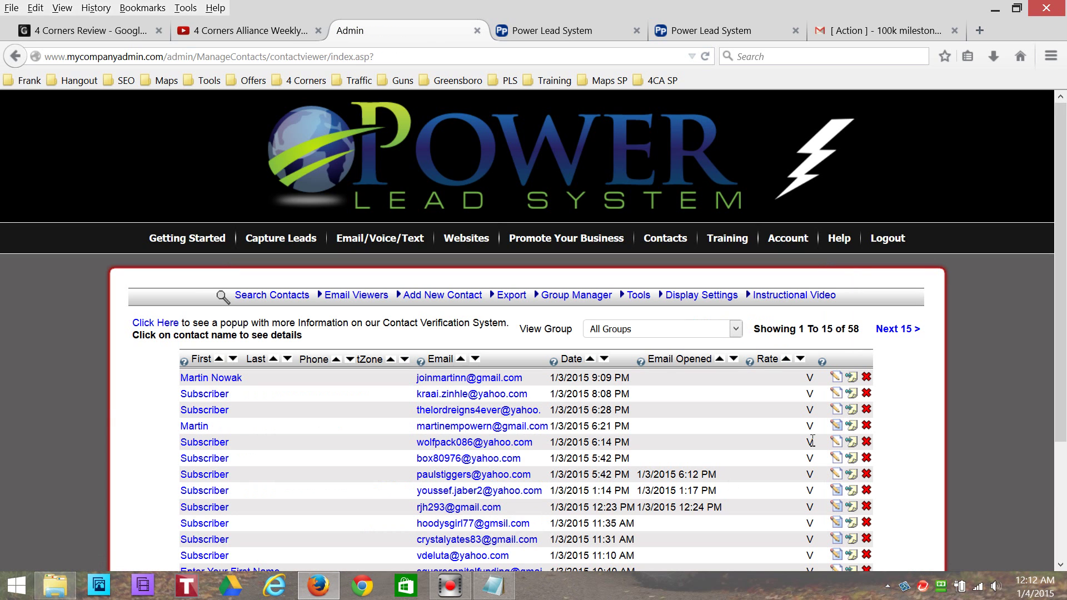
click(201, 238)
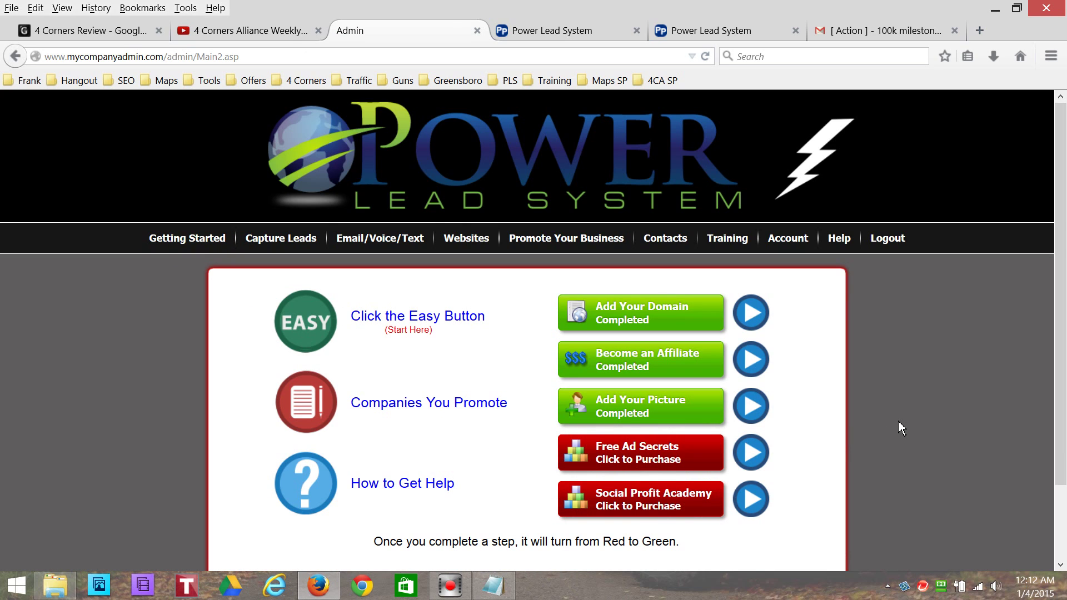
mouse_move(389, 245)
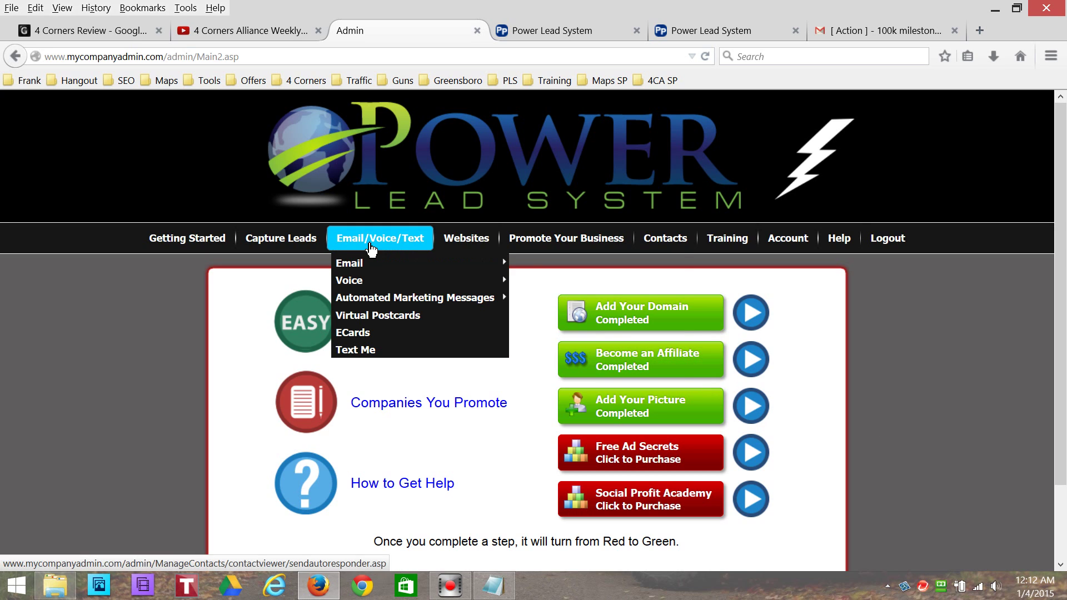
mouse_move(376, 272)
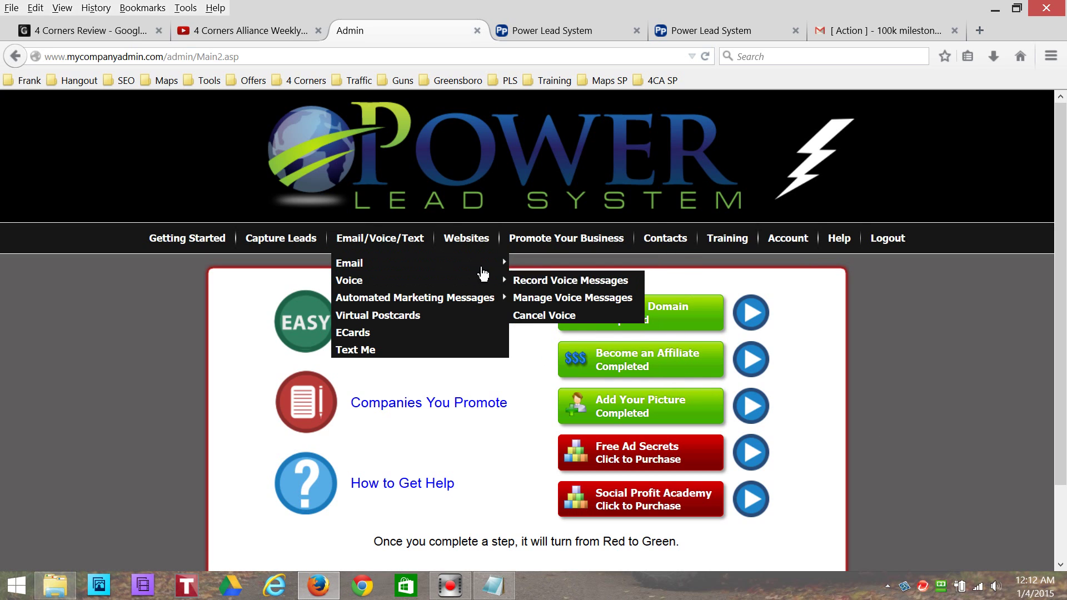
click(553, 281)
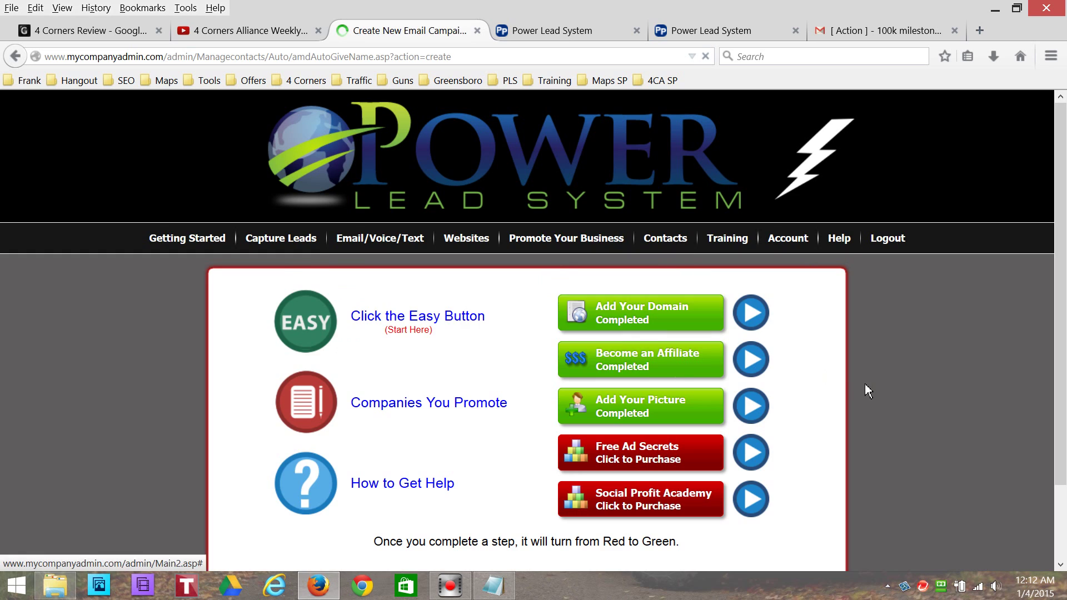
click(553, 356)
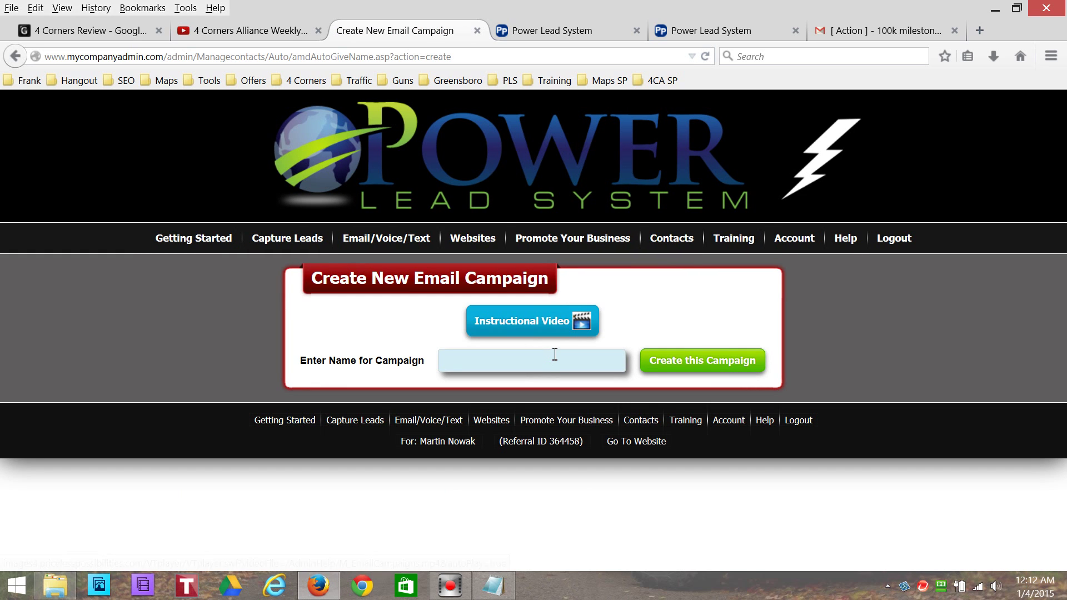
Review the My Advertising Pays sales page from its warning headline down to the 30 Day Free Trial registration link
click(575, 31)
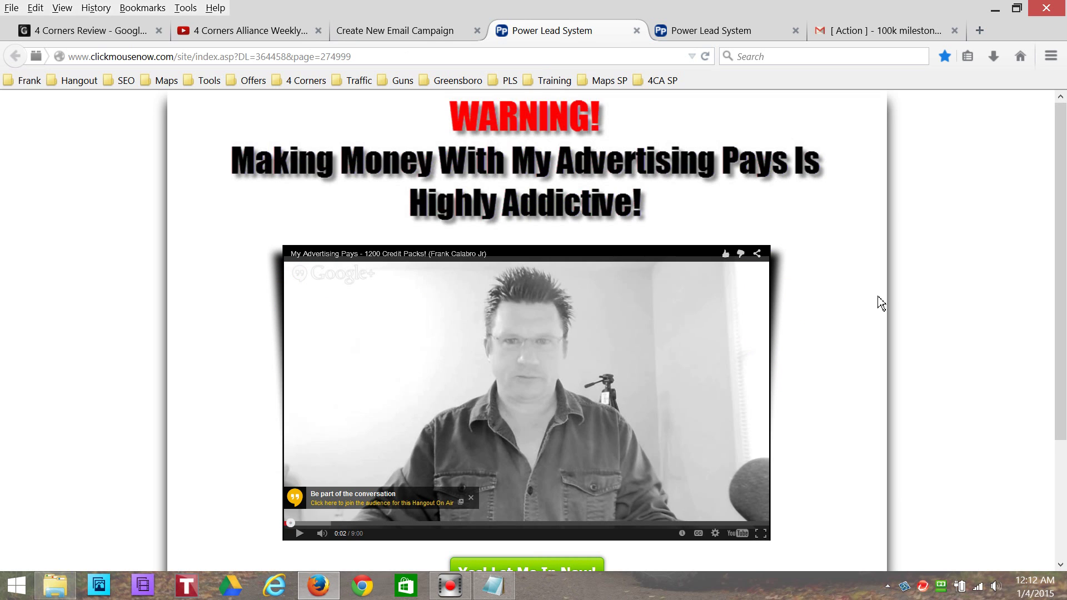
scroll(881, 302, down, 3)
scroll(881, 303, up, 3)
scroll(751, 273, down, 3)
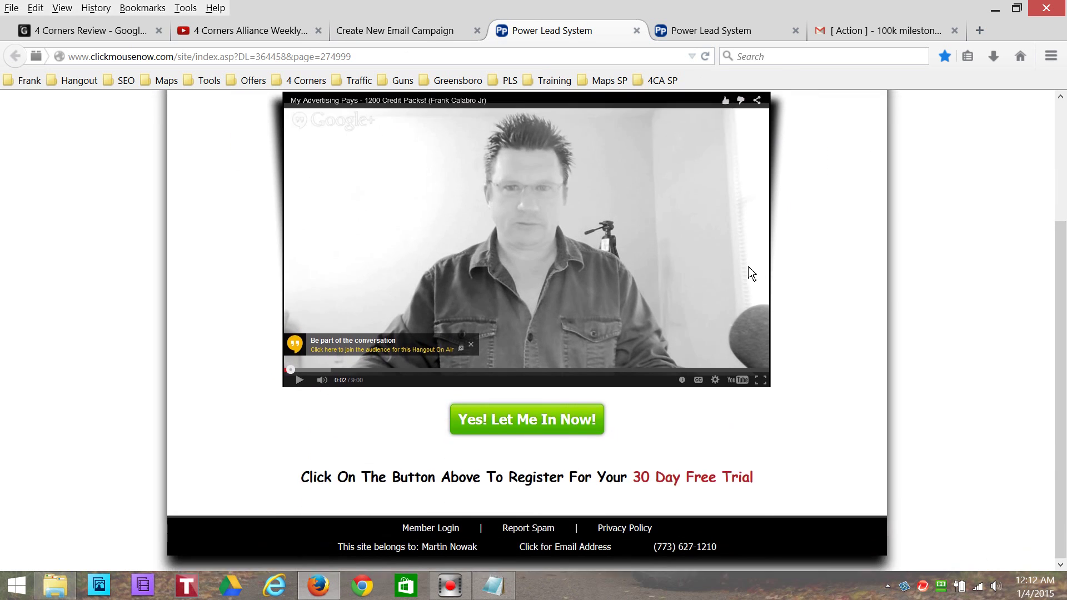
scroll(751, 274, up, 3)
Switch to Gmail and read through the "100k milestone smashed to bits!" email, highlighting "273 days." in its text
click(882, 27)
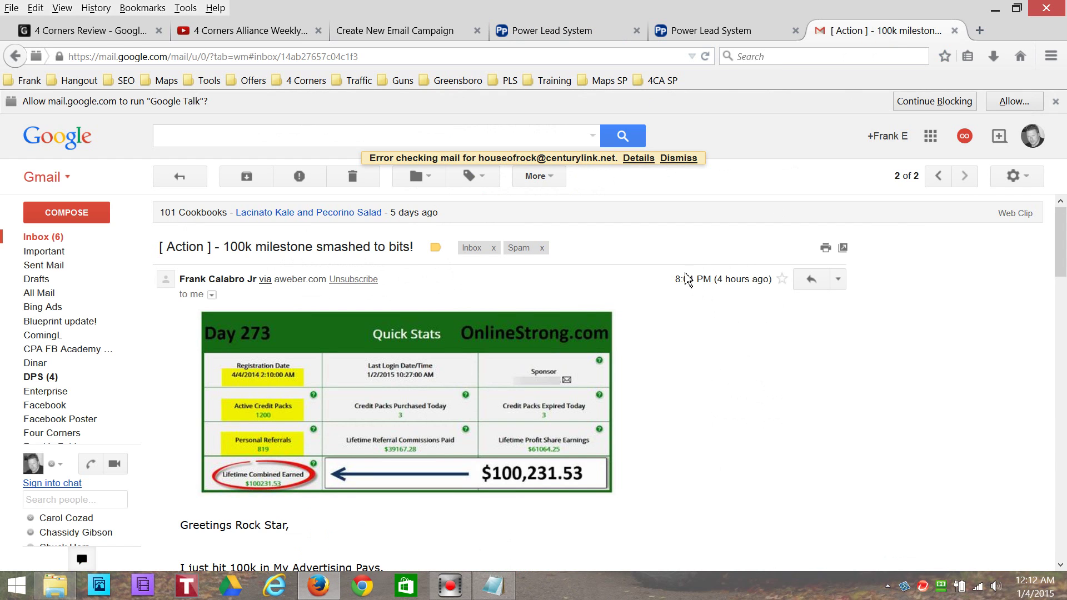
scroll(664, 291, down, 3)
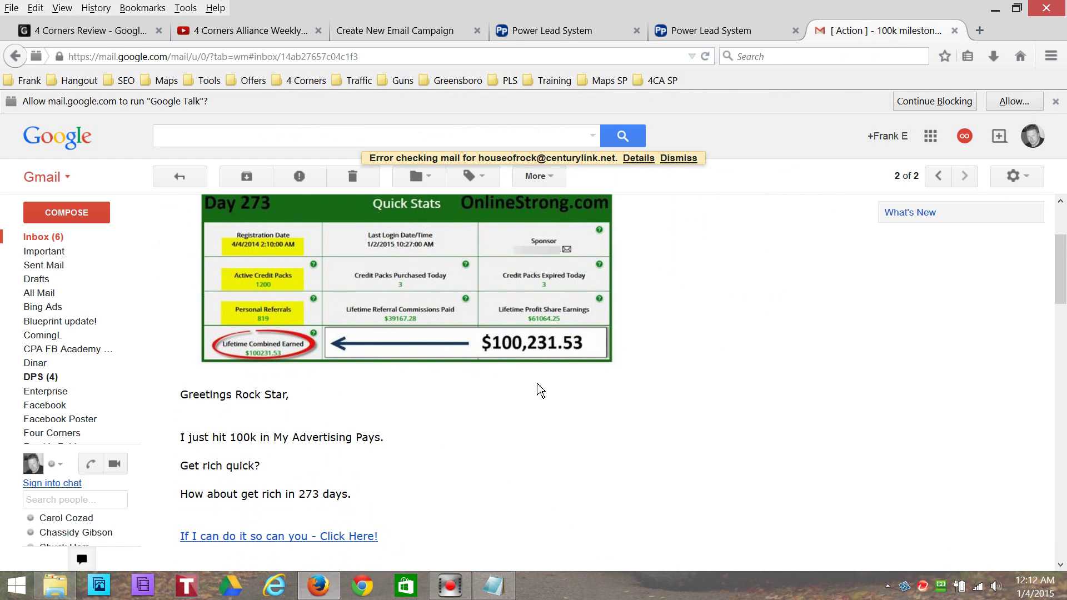
scroll(536, 385, down, 3)
scroll(538, 385, up, 3)
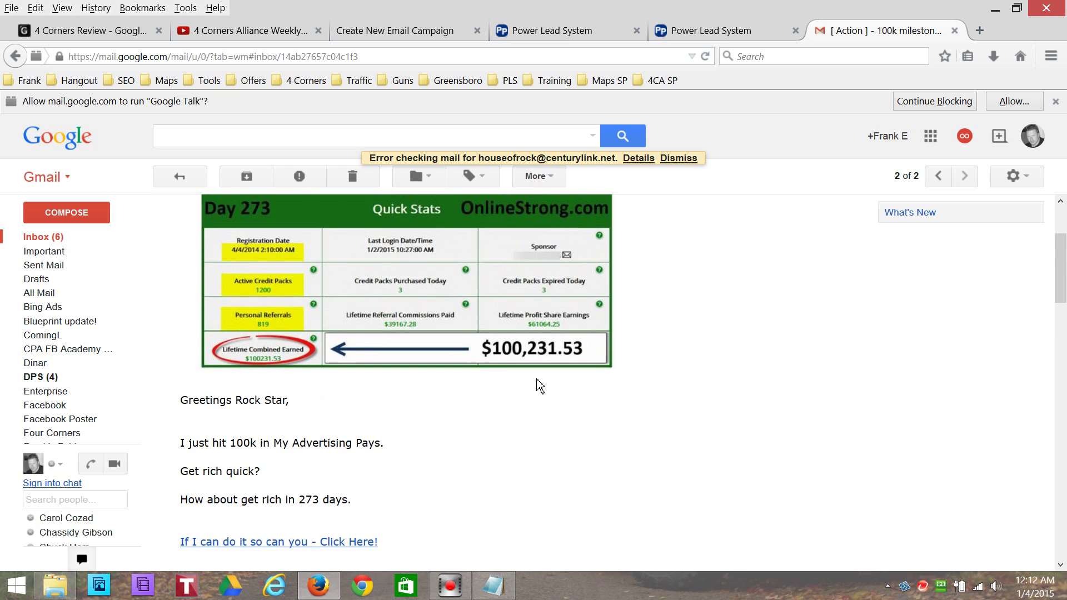
scroll(626, 402, down, 3)
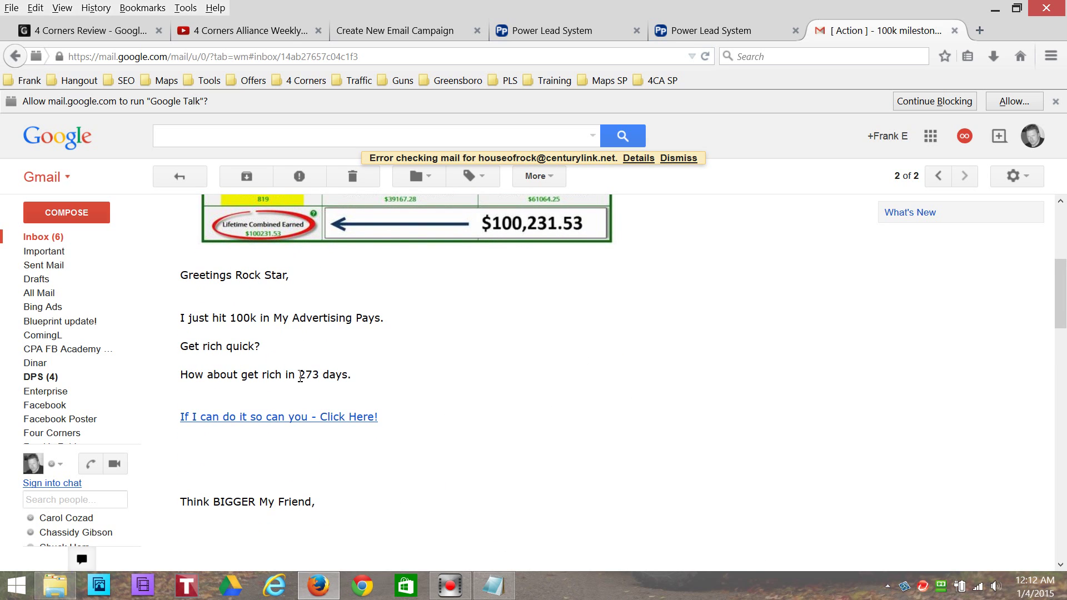
drag(299, 375, 359, 388)
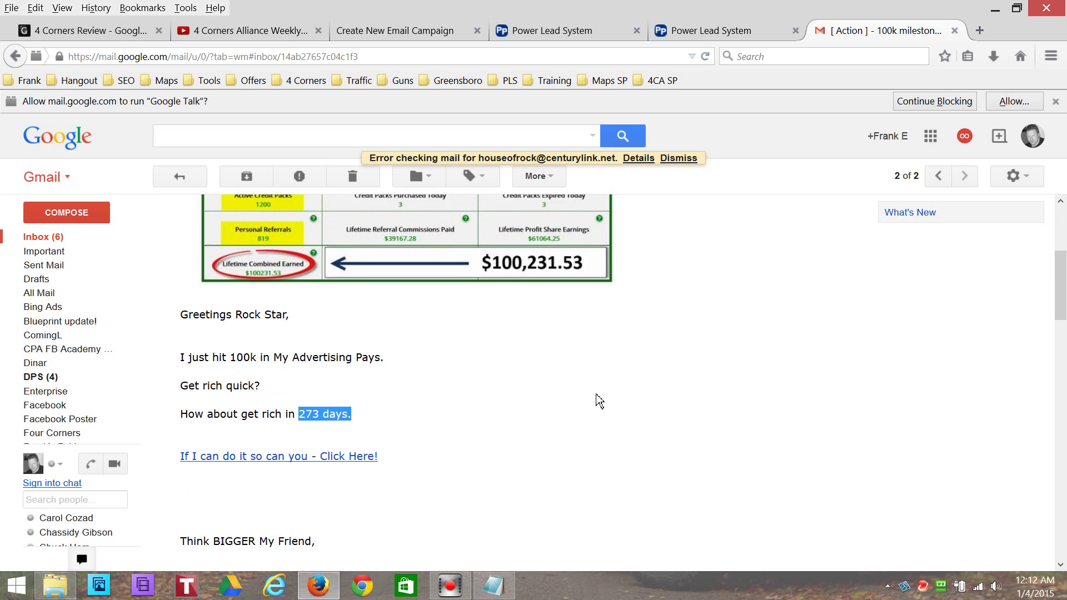
scroll(600, 400, up, 2)
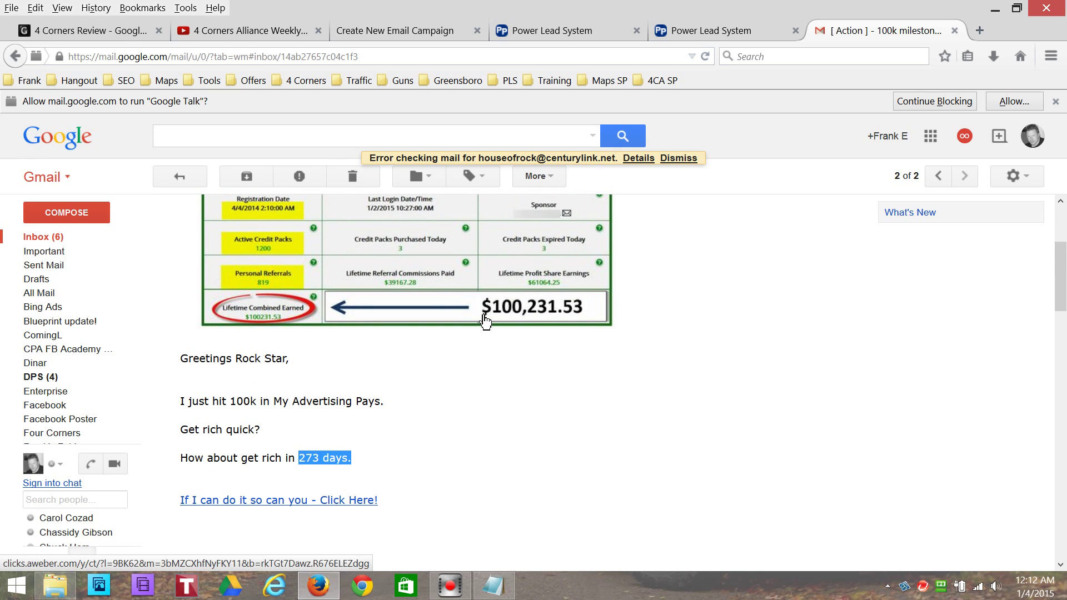
scroll(508, 364, down, 3)
scroll(417, 414, down, 1)
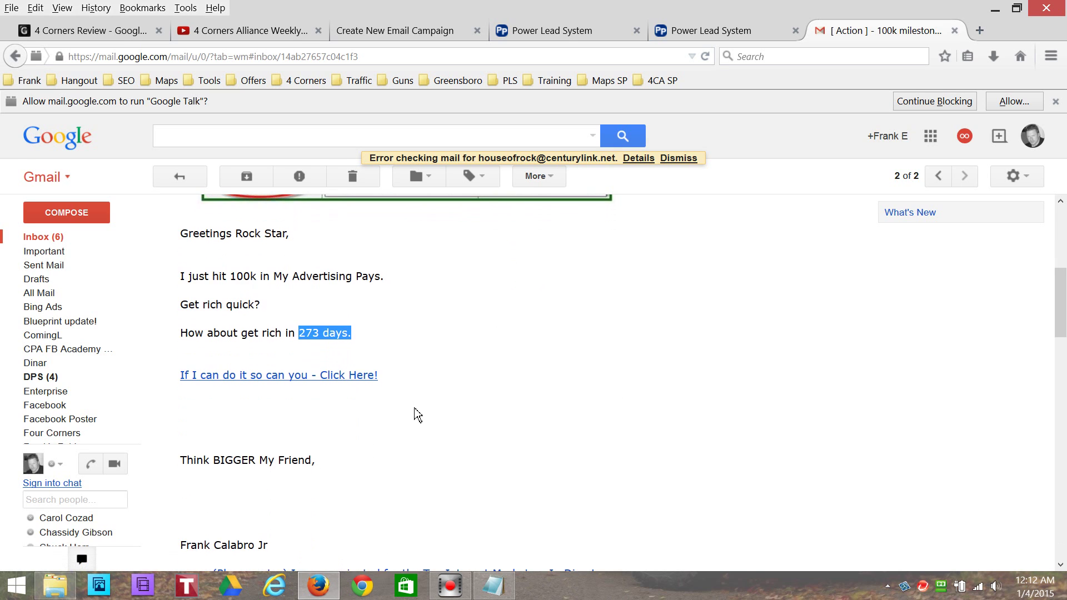
Open the email's "If I can do it so can you" link and pause the video on its landing page
click(292, 377)
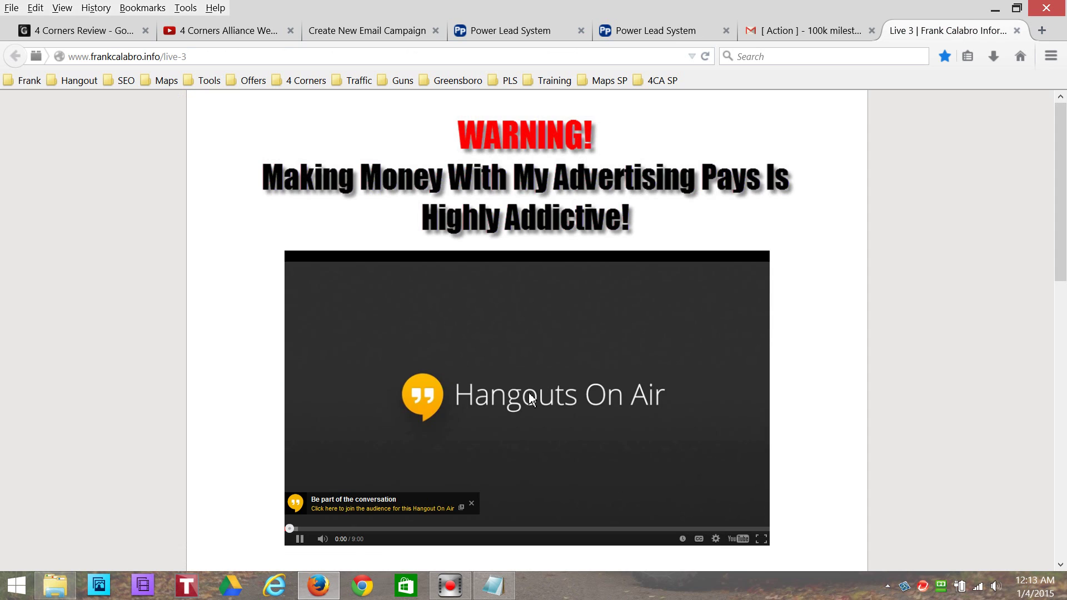
scroll(528, 392, down, 3)
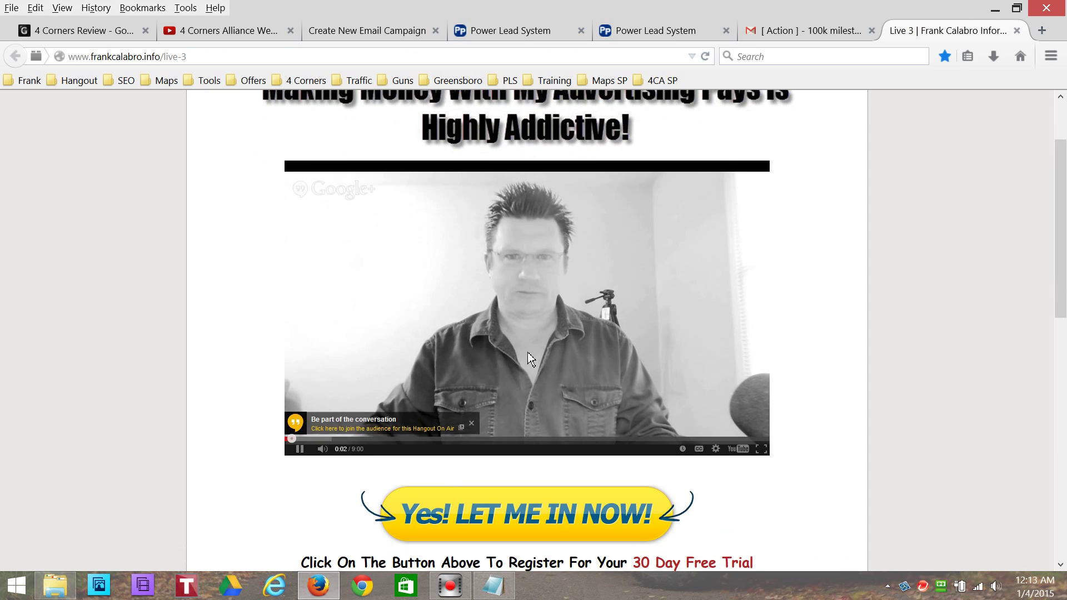
click(533, 424)
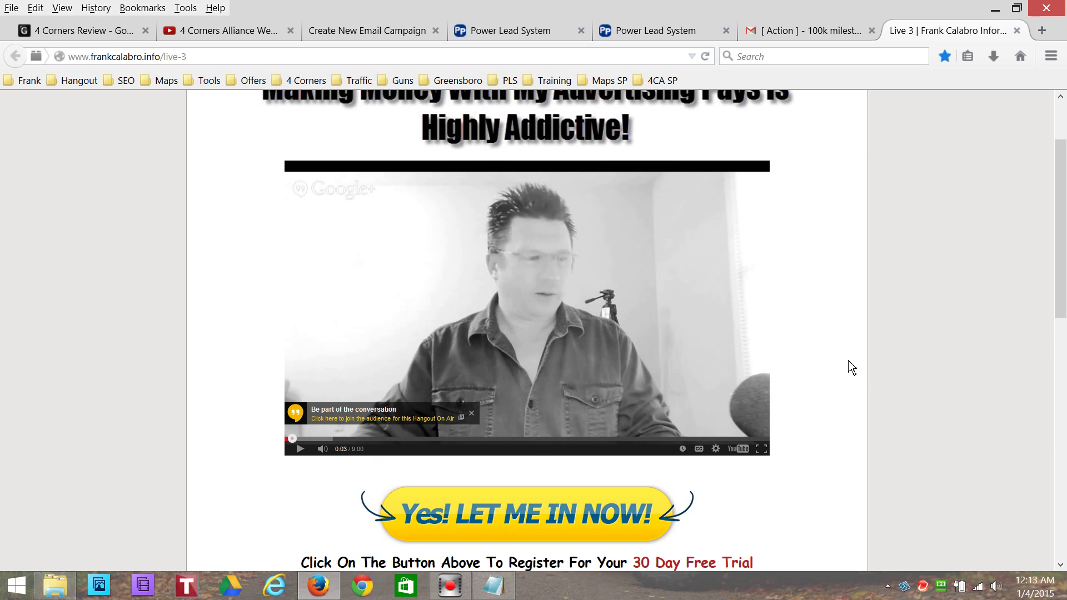
Compare the two Power Lead System sales pages for My Advertising Pays and return to the new email campaign form
click(518, 35)
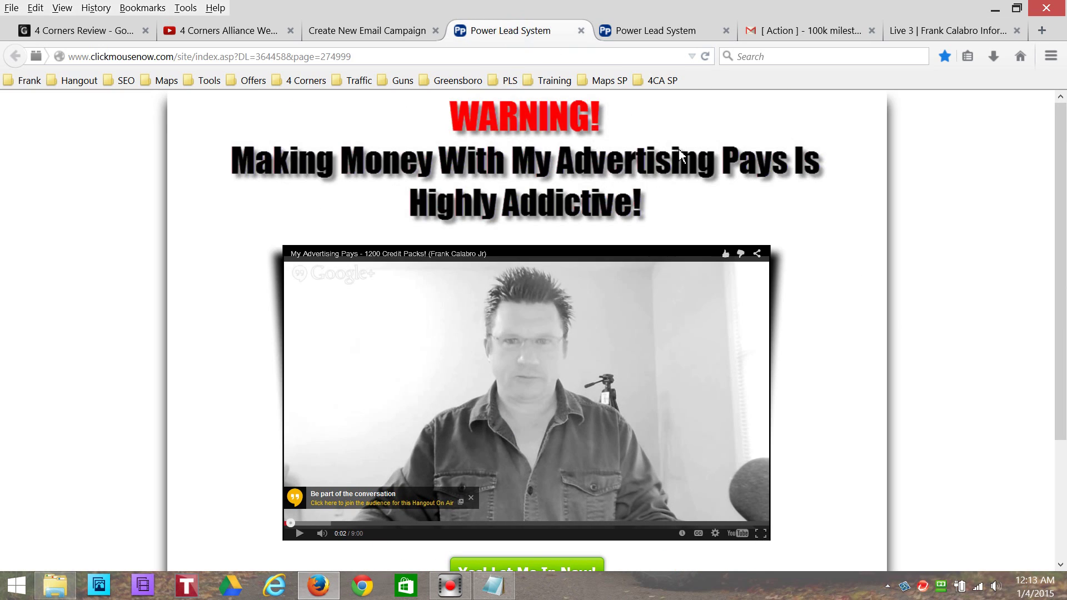
click(698, 39)
scroll(850, 333, down, 5)
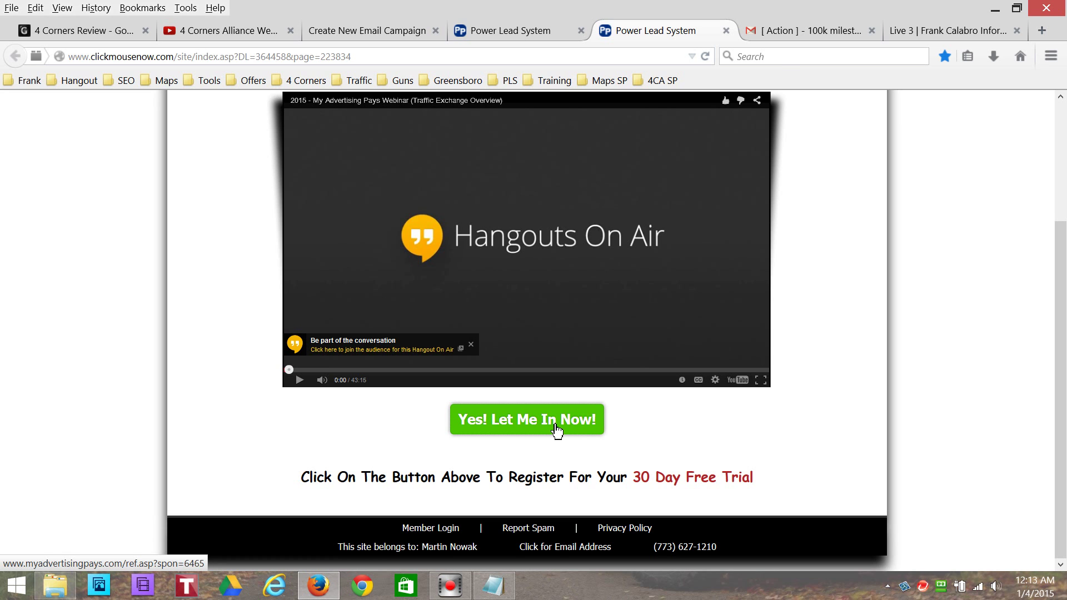
scroll(555, 428, up, 5)
click(526, 34)
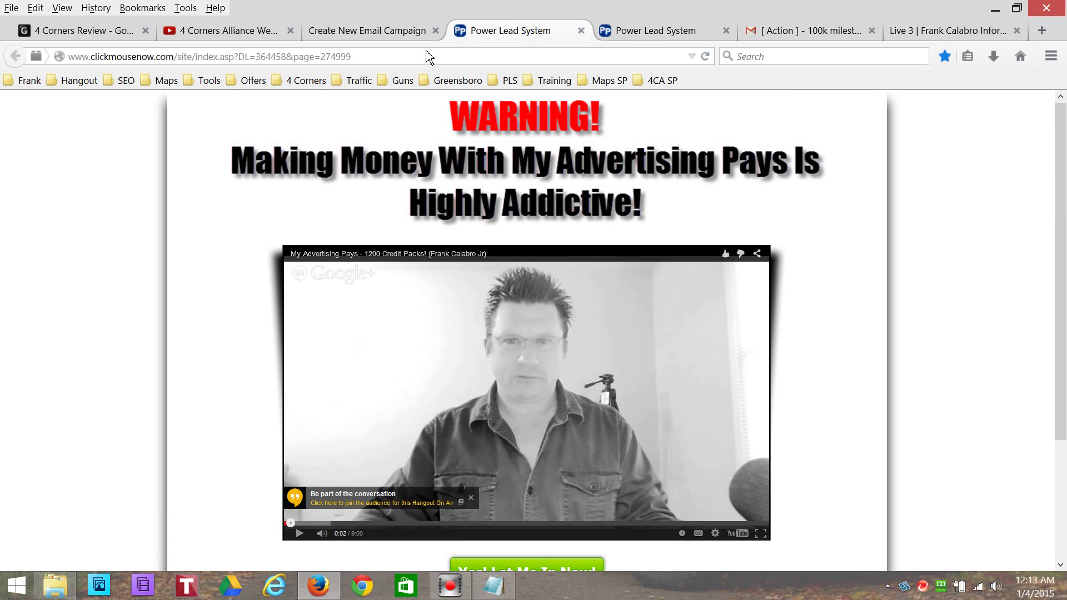
click(392, 33)
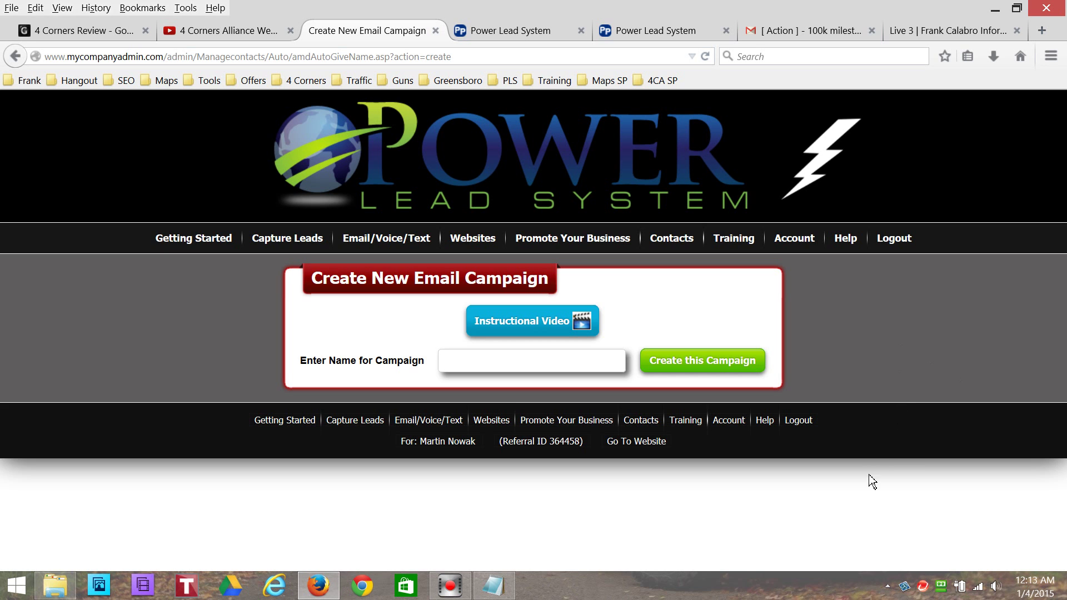
mouse_move(459, 591)
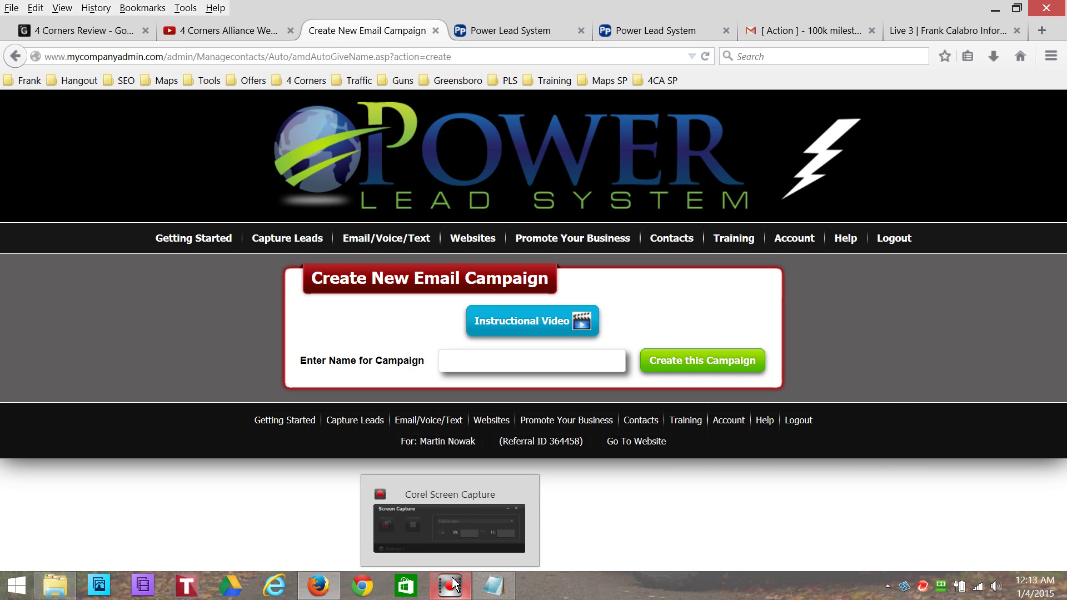